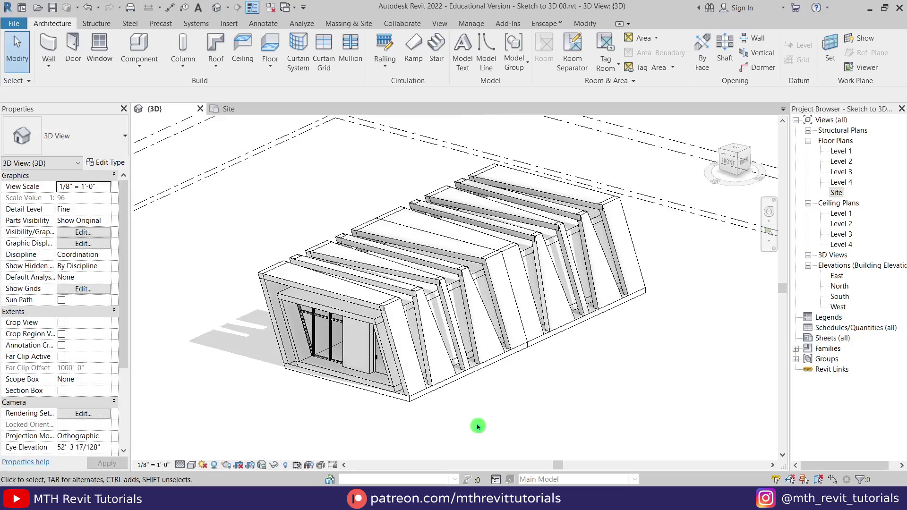
pyautogui.moveTo(478, 426)
pyautogui.keyDown('shift'); pyautogui.mouseDown(button='middle')
pyautogui.moveTo(510, 425)
pyautogui.moveTo(518, 401)
pyautogui.moveTo(503, 383)
pyautogui.moveTo(473, 398)
pyautogui.moveTo(473, 451)
pyautogui.moveTo(549, 439)
pyautogui.moveTo(559, 387)
pyautogui.moveTo(514, 376)
pyautogui.moveTo(494, 390)
pyautogui.mouseUp(button='middle'); pyautogui.keyUp('shift')
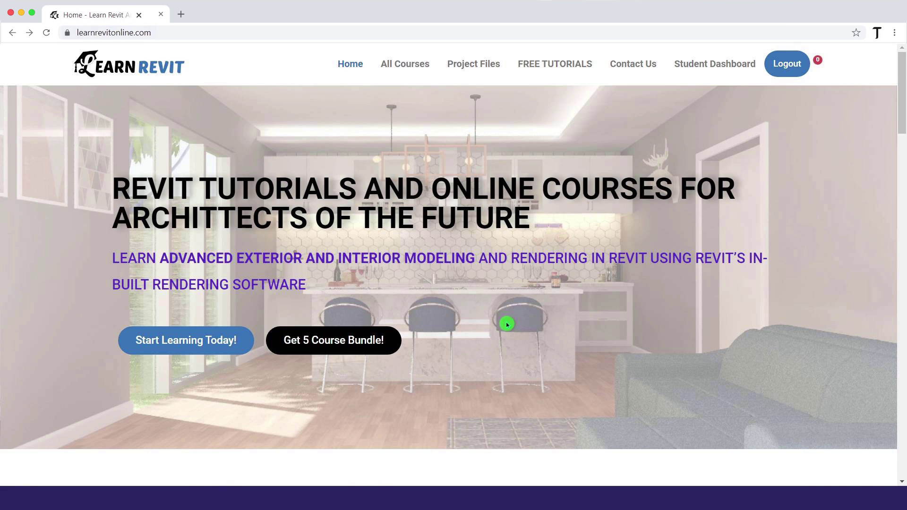
pyautogui.click(369, 349)
pyautogui.click(658, 325)
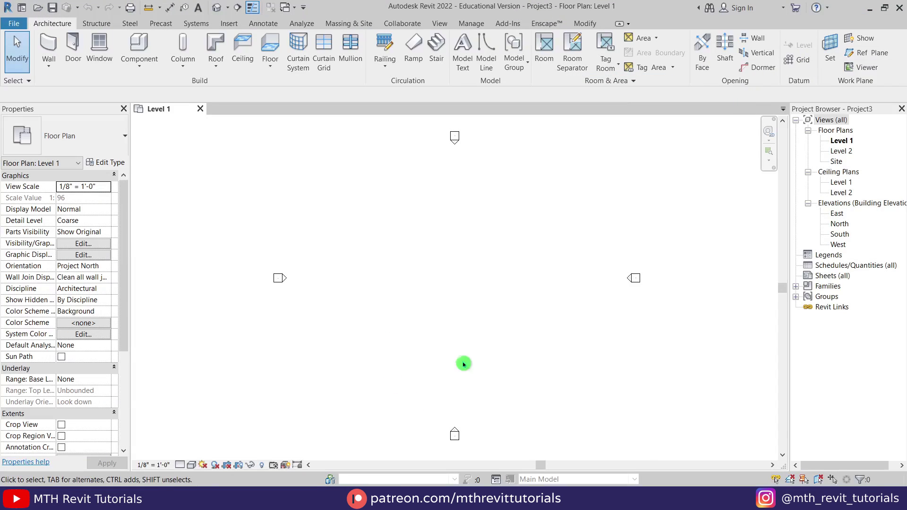
# - Open the West elevation and set Level 2 to 1' above Level 1
pyautogui.moveTo(466, 303); pyautogui.dragTo(449, 284, button='middle')
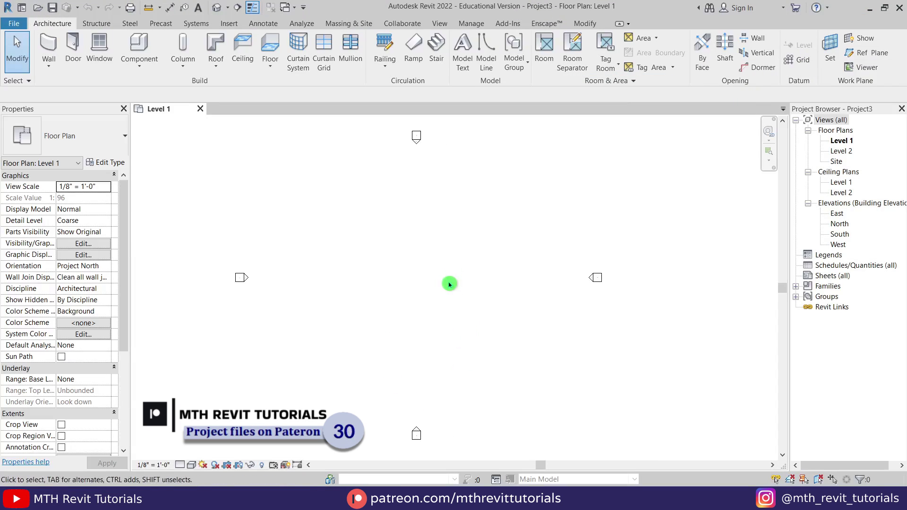
pyautogui.doubleClick(840, 245)
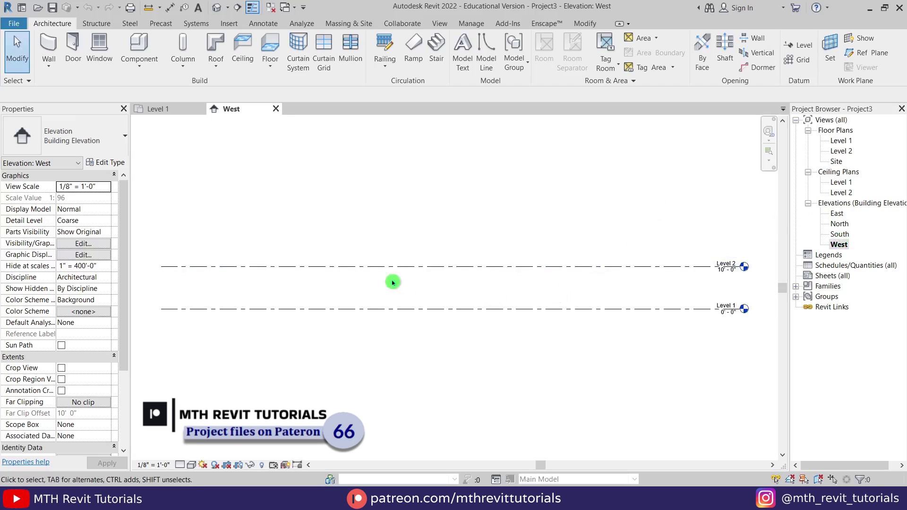
pyautogui.moveTo(406, 289); pyautogui.dragTo(415, 304, button='middle')
pyautogui.click(303, 292)
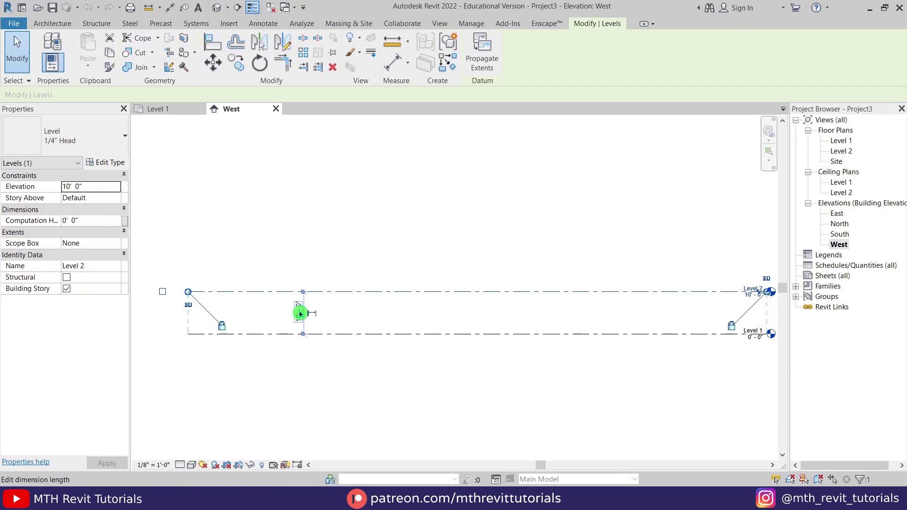
pyautogui.click(300, 313)
pyautogui.write('1')
pyautogui.press('Return')
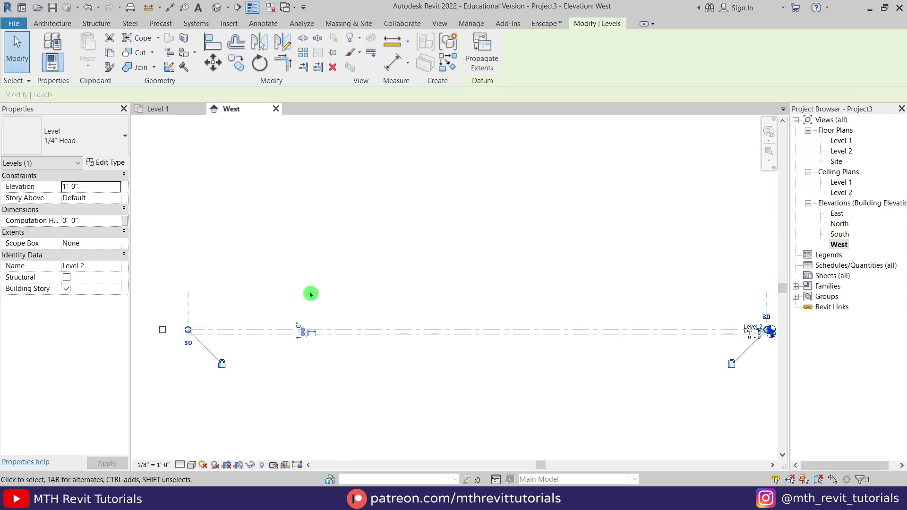
pyautogui.click(300, 320)
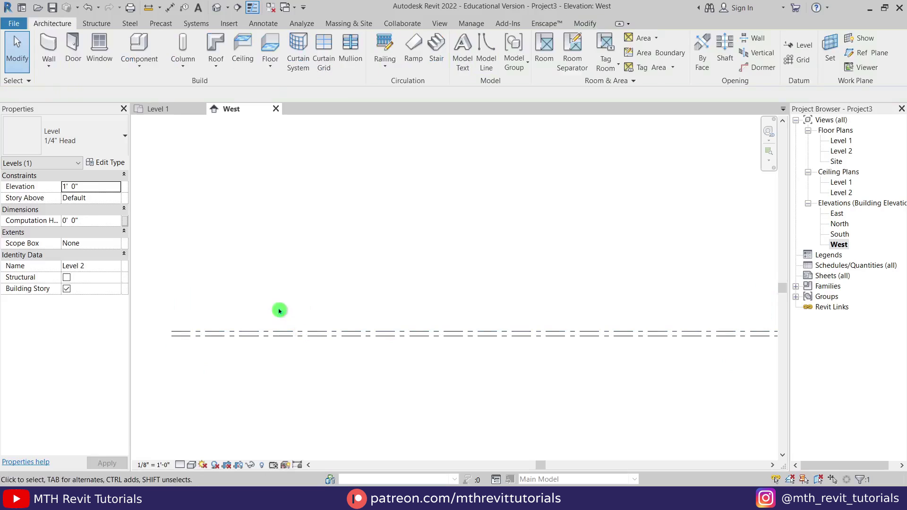
# - Place a new level 10' above Level 2, with its ends aligned to the existing levels
pyautogui.click(216, 329)
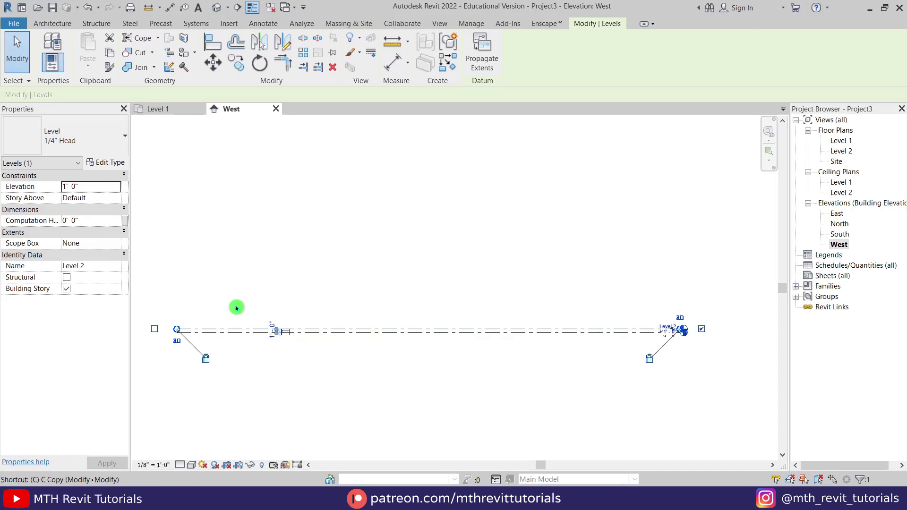
pyautogui.press('l')
pyautogui.press('l')
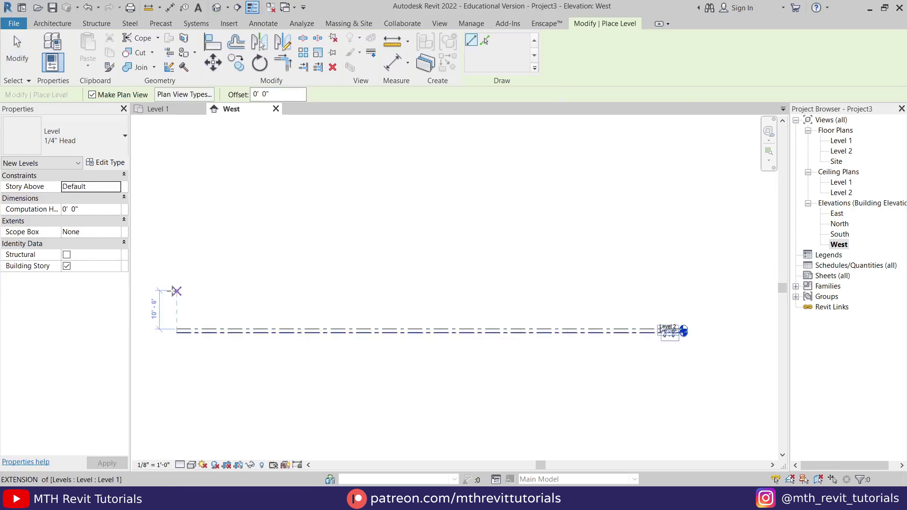
pyautogui.click(177, 292)
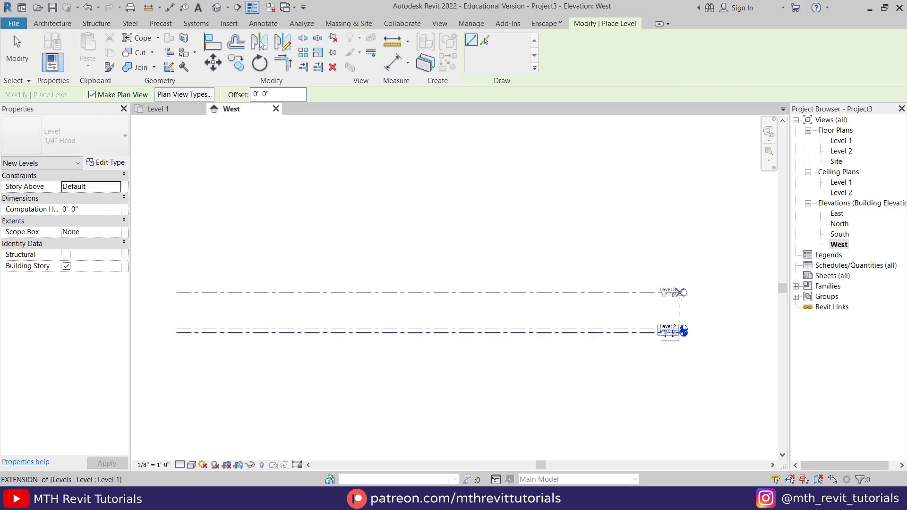
pyautogui.click(683, 292)
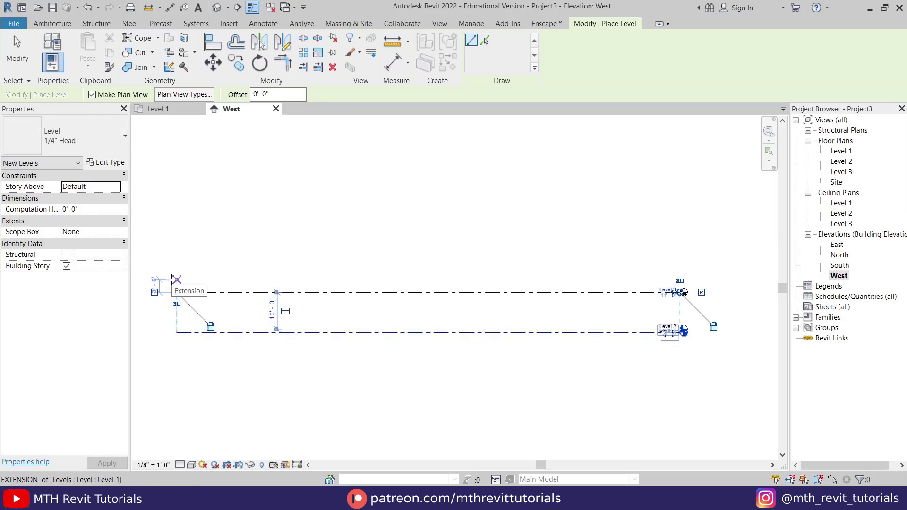
# - Place a further level at elevation 13'-0", just above Level 3 and aligned with the other level ends
pyautogui.scroll(2, 177, 281)
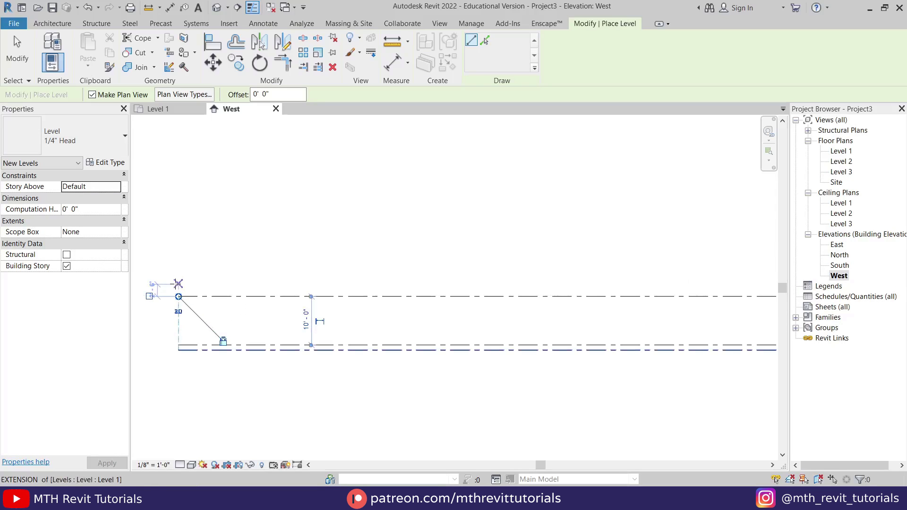
pyautogui.click(179, 287)
pyautogui.scroll(-2, 179, 287)
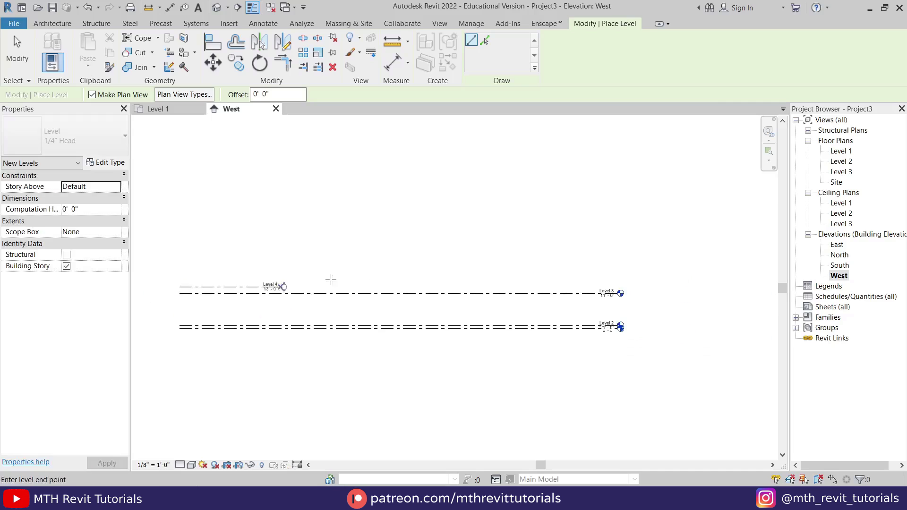
pyautogui.click(620, 287)
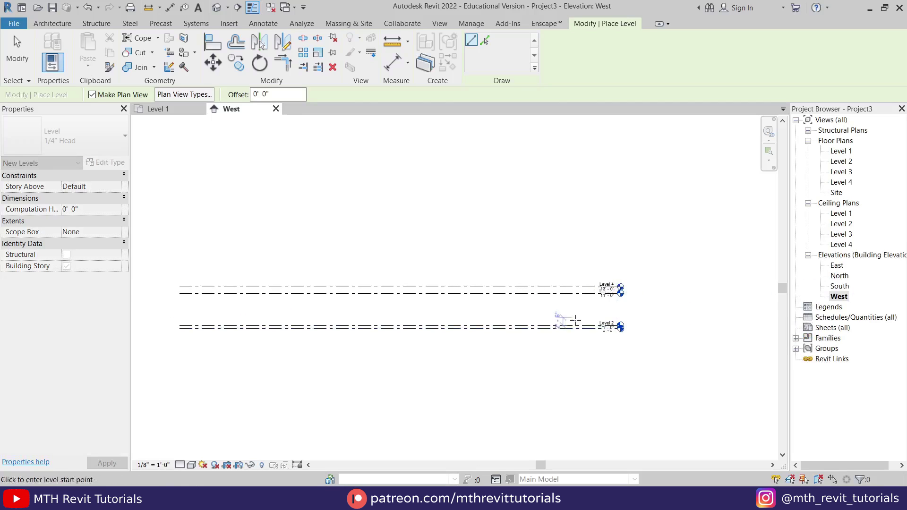
pyautogui.scroll(1, 570, 326)
pyautogui.moveTo(570, 326); pyautogui.dragTo(618, 318, button='middle')
pyautogui.moveTo(464, 259); pyautogui.dragTo(495, 274, button='middle')
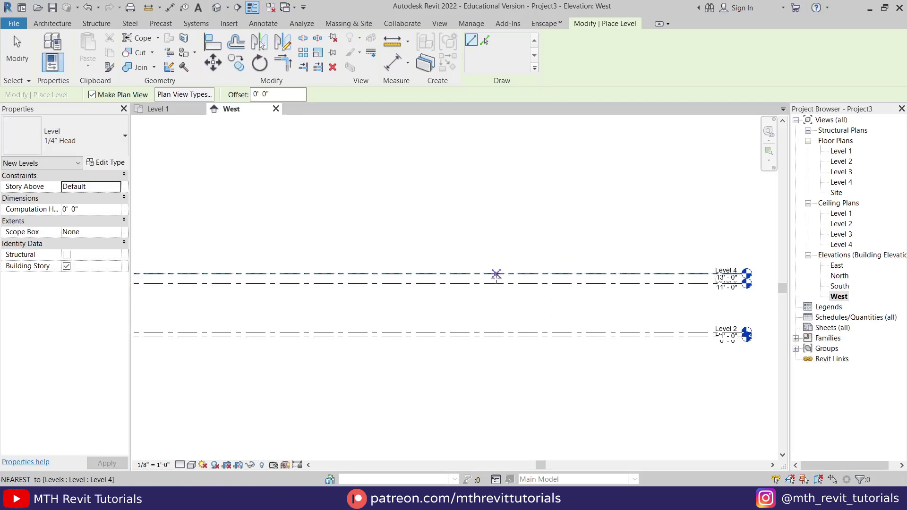
# - In the Level 1 floor plan, turn on Show Mass Form and Floors and start an in-place mass named Mass 1
pyautogui.click(178, 110)
pyautogui.scroll(-2, 255, 284)
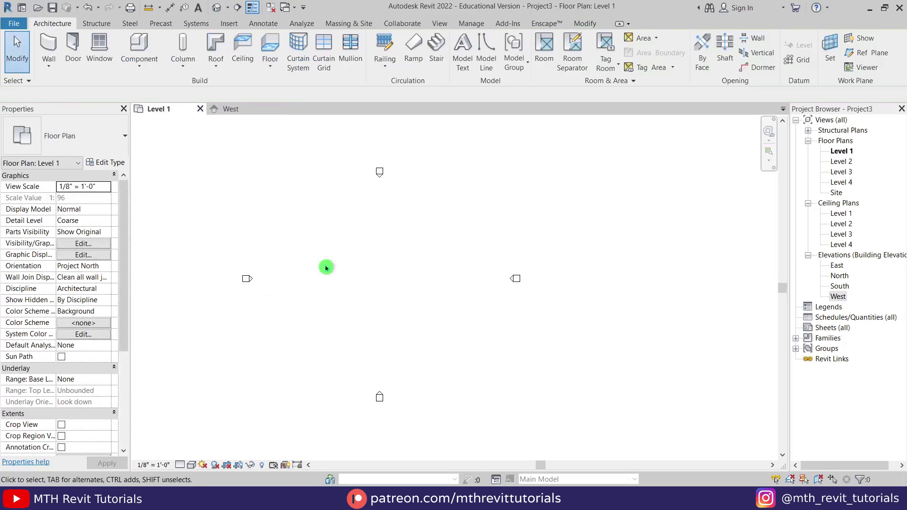
pyautogui.click(367, 305)
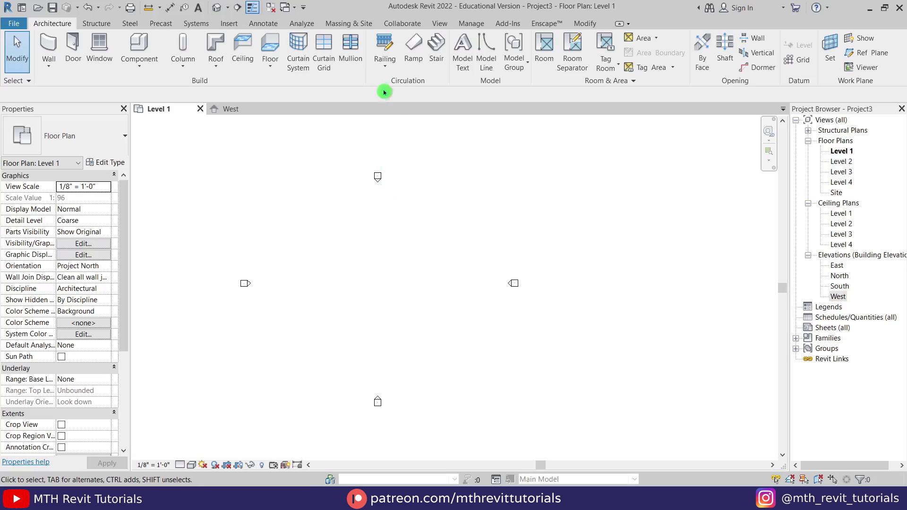
pyautogui.click(362, 29)
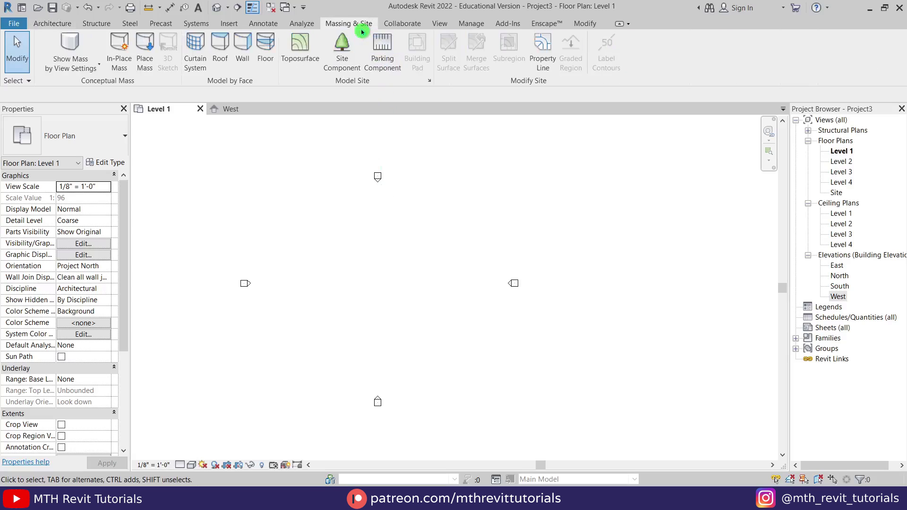
pyautogui.click(81, 48)
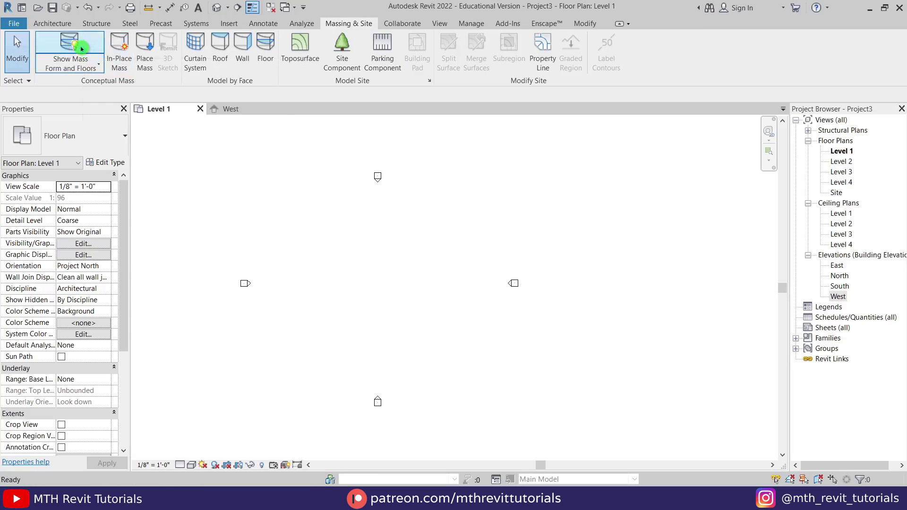
pyautogui.click(123, 73)
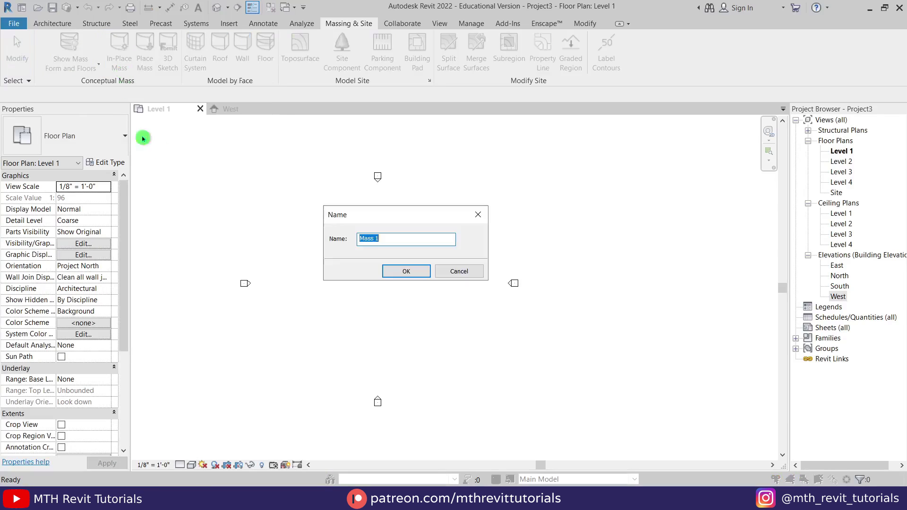
pyautogui.click(407, 273)
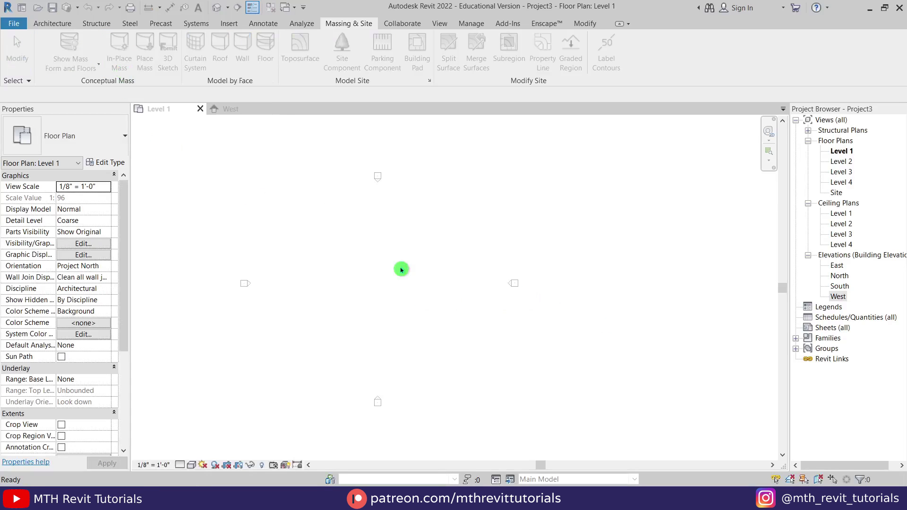
# - Draw a horizontal reference plane through the middle of the plan, between the elevation markers, and name it 1
pyautogui.middleClick(384, 290)
pyautogui.middleClick(384, 289)
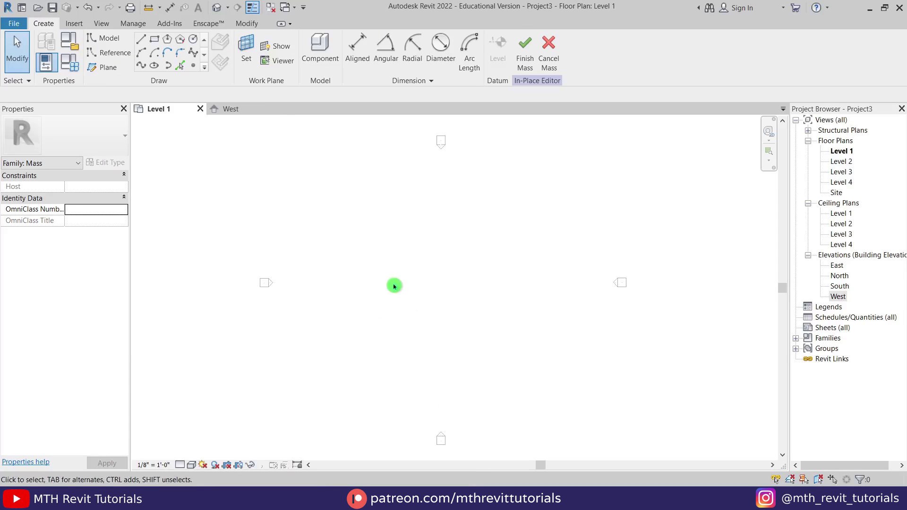
pyautogui.click(108, 67)
pyautogui.click(365, 288)
pyautogui.click(526, 289)
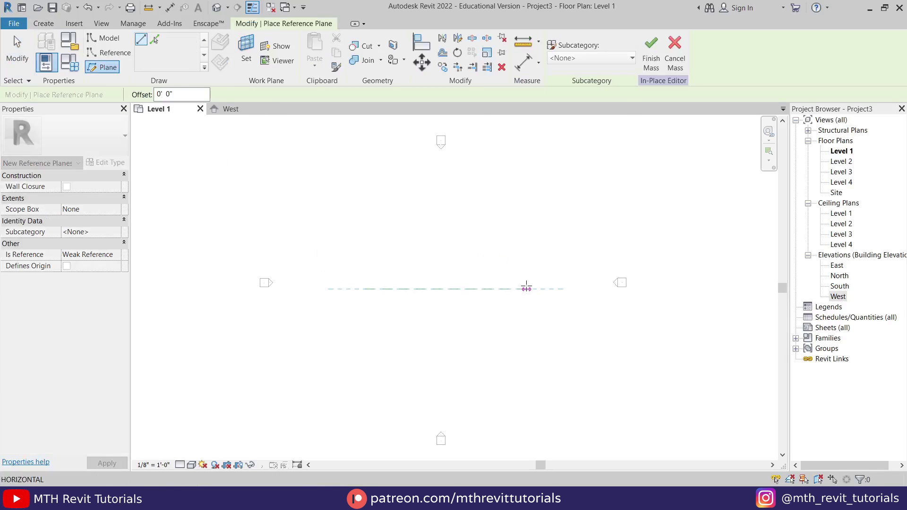
pyautogui.press('Escape')
pyautogui.press('Escape')
pyautogui.click(368, 299)
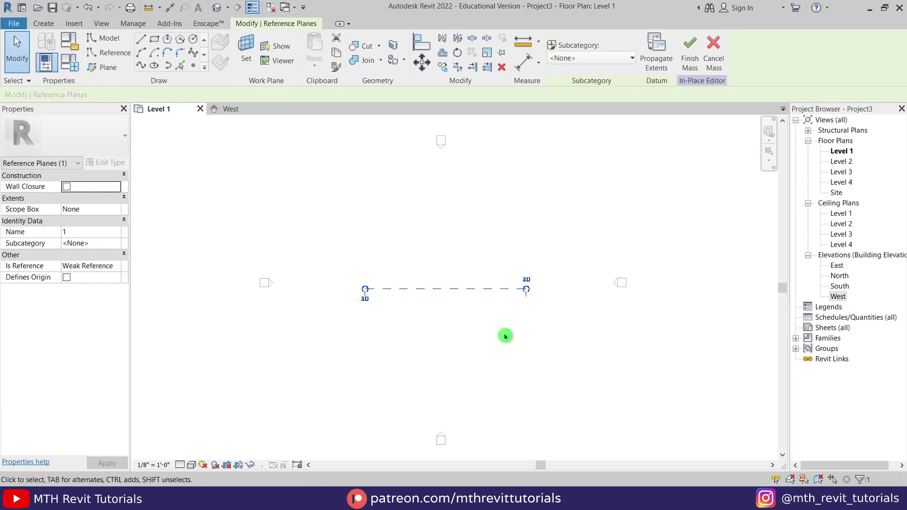
# - Open the South elevation and start a model line with Reference Plane : 1 as its work plane
pyautogui.doubleClick(843, 287)
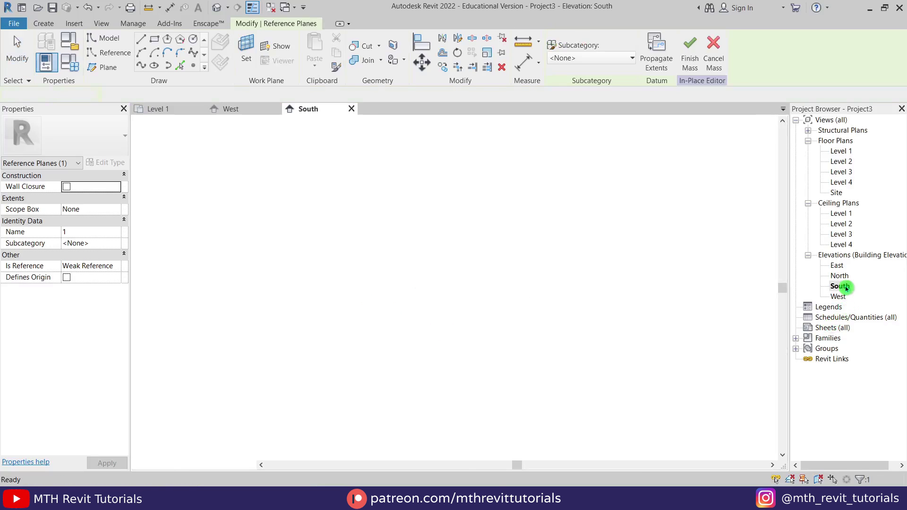
pyautogui.scroll(2, 420, 276)
pyautogui.moveTo(421, 275); pyautogui.dragTo(409, 304, button='middle')
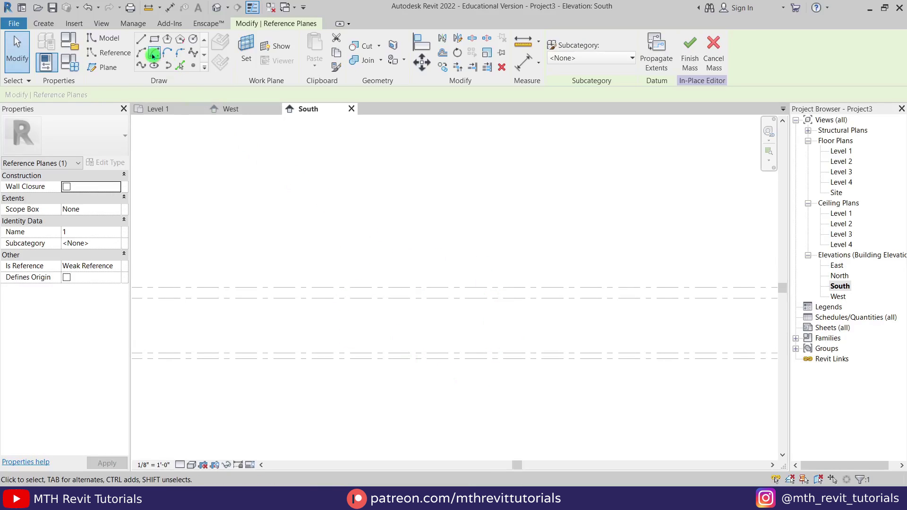
pyautogui.click(142, 42)
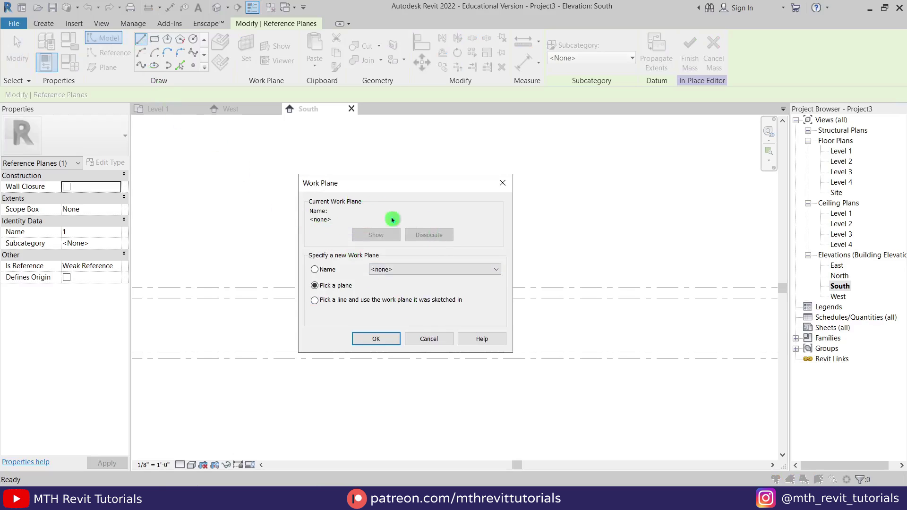
pyautogui.click(396, 270)
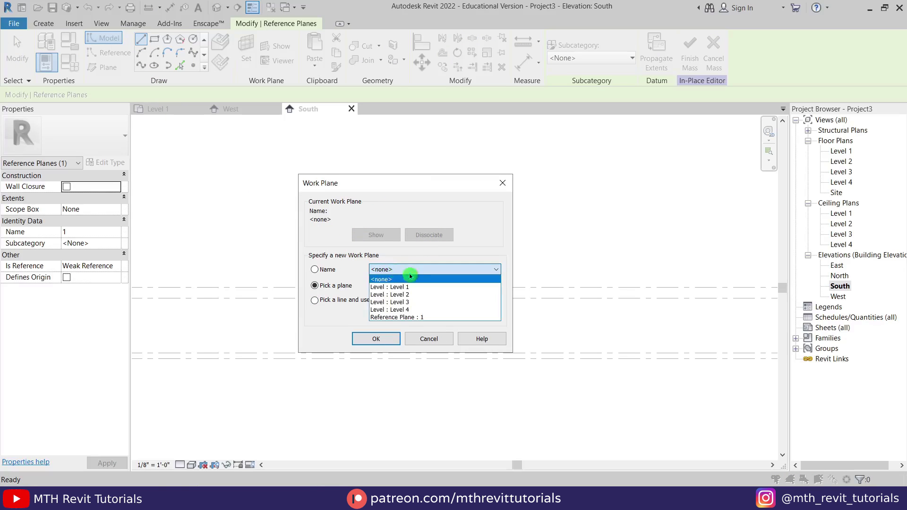
pyautogui.click(440, 318)
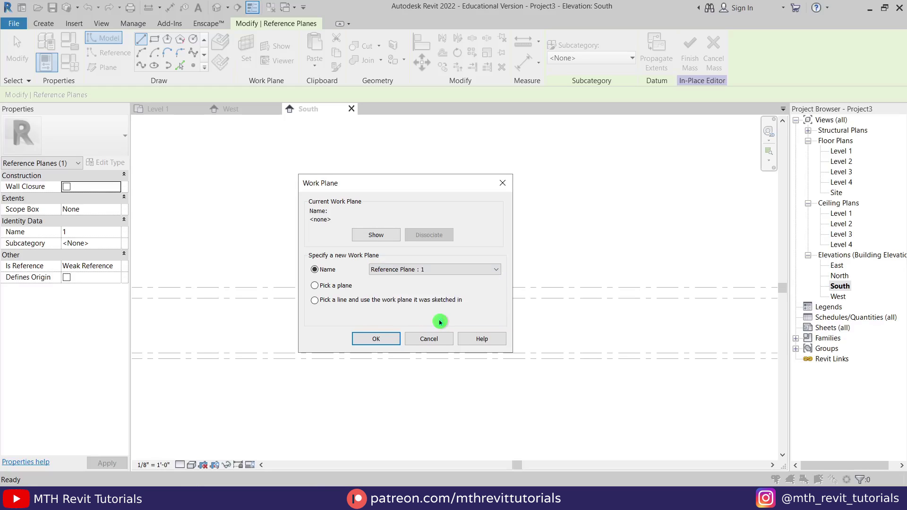
pyautogui.click(376, 339)
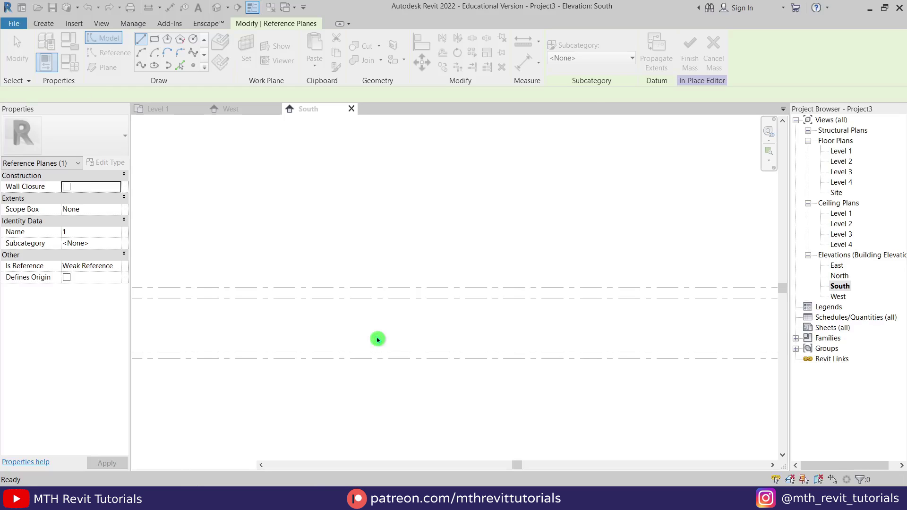
# - Draw a 22' horizontal line along Level 4, then an outward-slanting line from its right end down to Level 2
pyautogui.click(385, 287)
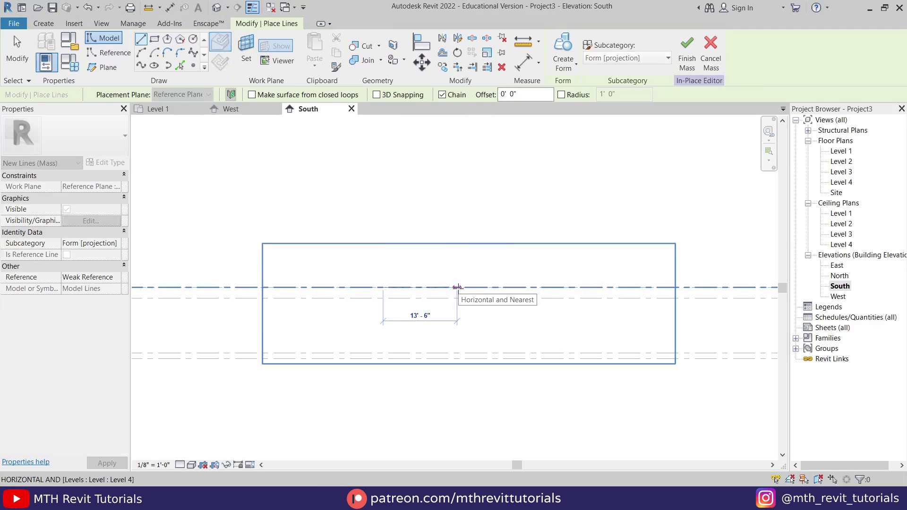
pyautogui.write('22')
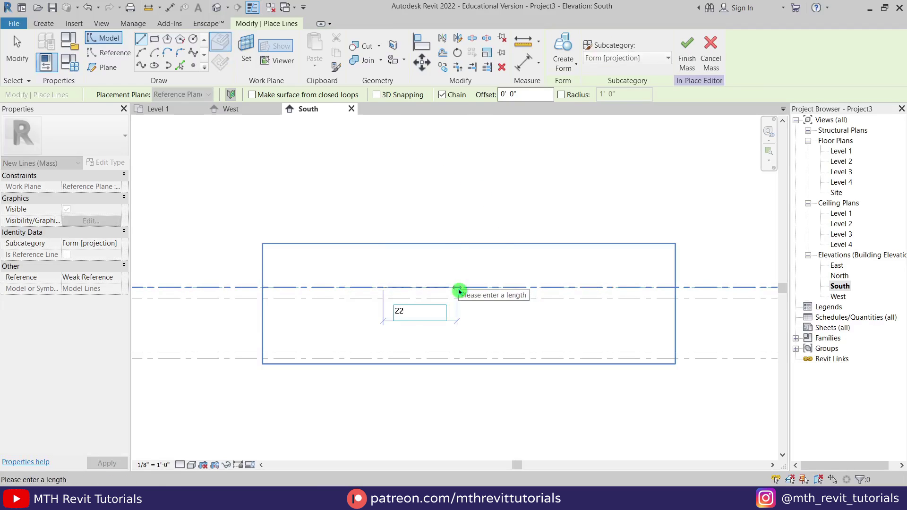
pyautogui.write("'")
pyautogui.press('Return')
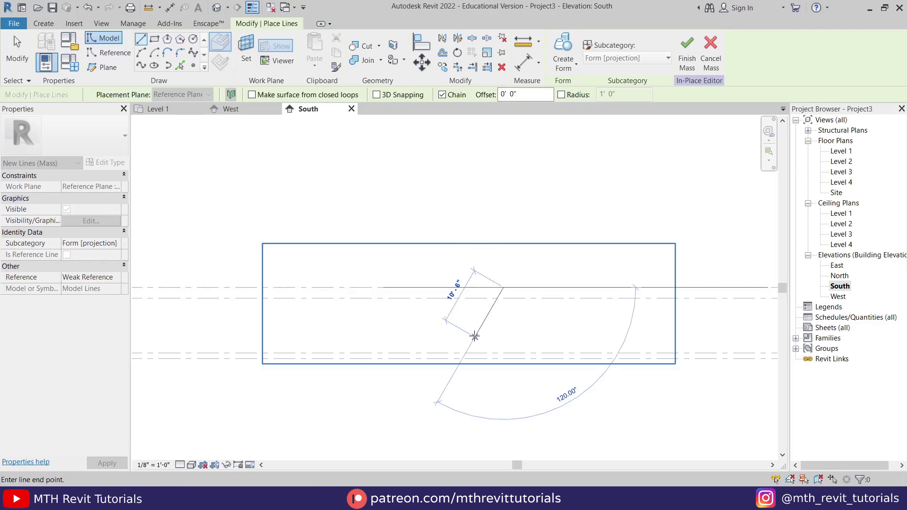
pyautogui.click(527, 352)
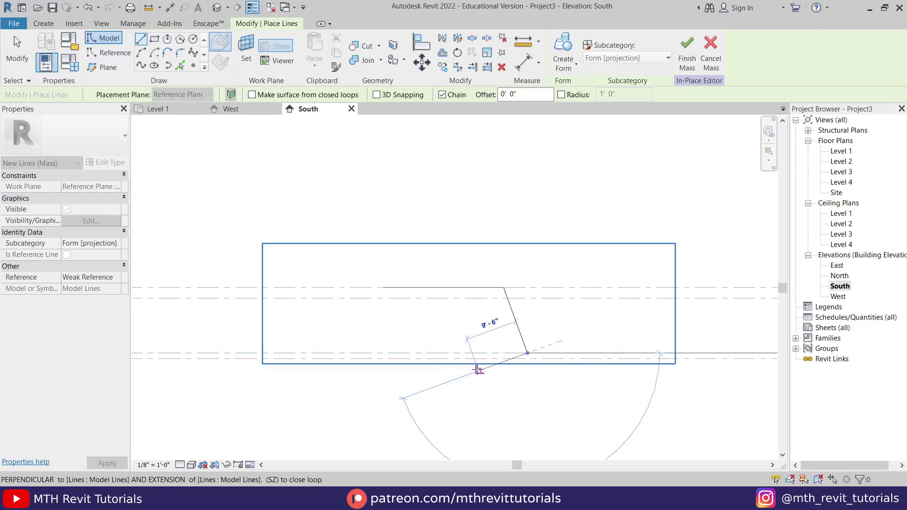
pyautogui.press('Escape')
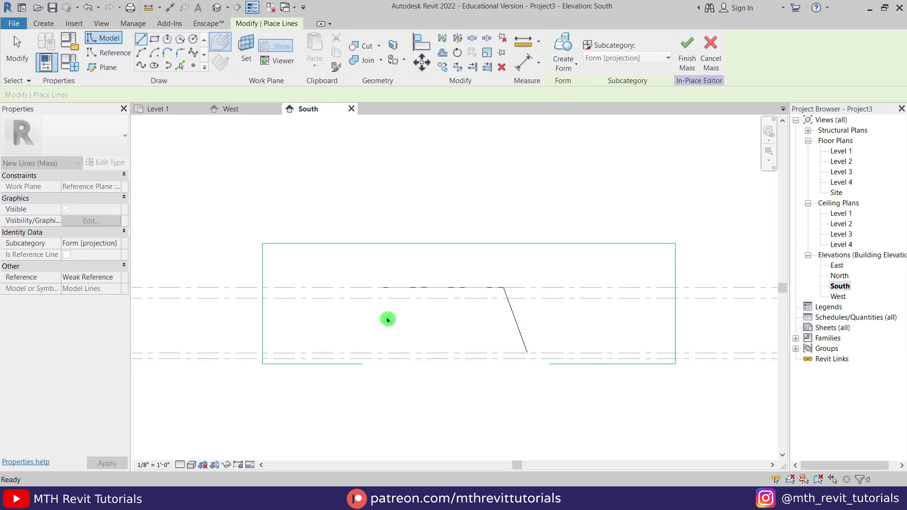
# - Close the mass profile with a parallel slanted line from Level 4 to Level 2 and a horizontal line along Level 2
pyautogui.click(382, 287)
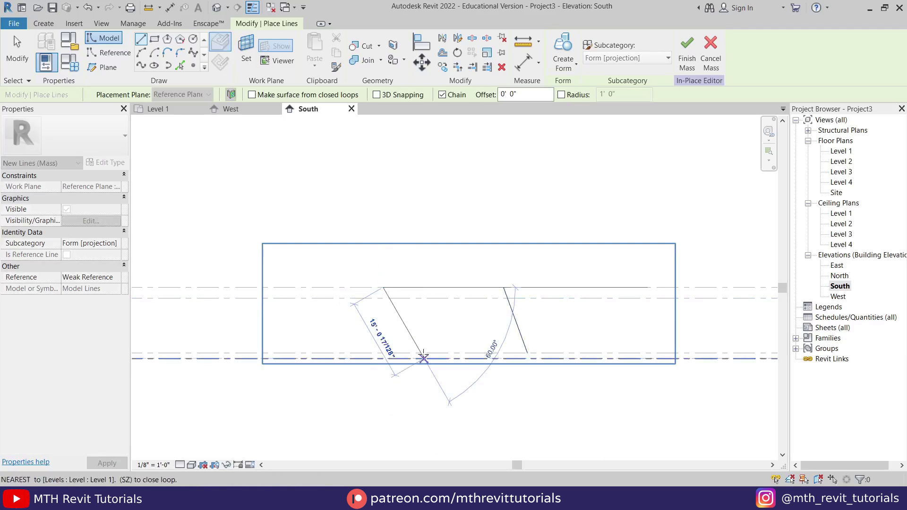
pyautogui.click(406, 352)
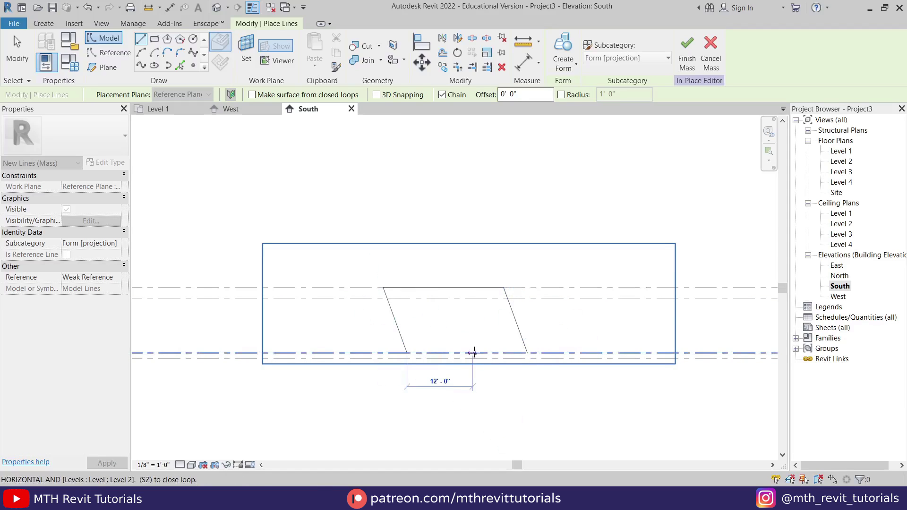
pyautogui.click(527, 352)
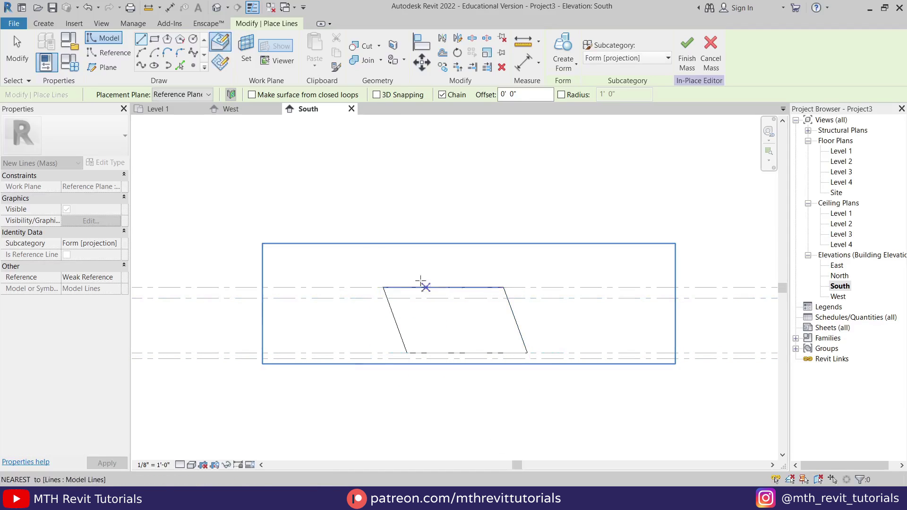
pyautogui.press('Escape')
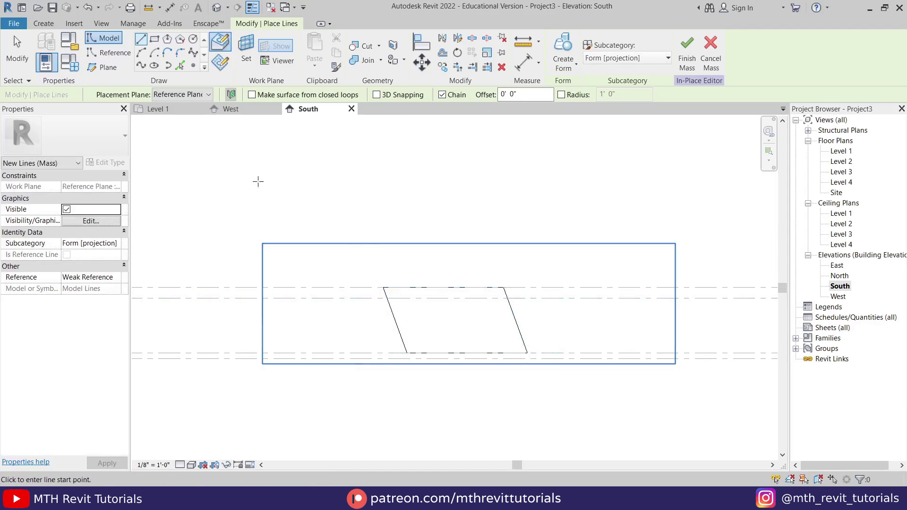
# - Open the 3D view, select the whole parallelogram line chain and create a solid form from it
pyautogui.click(216, 12)
pyautogui.scroll(3, 466, 297)
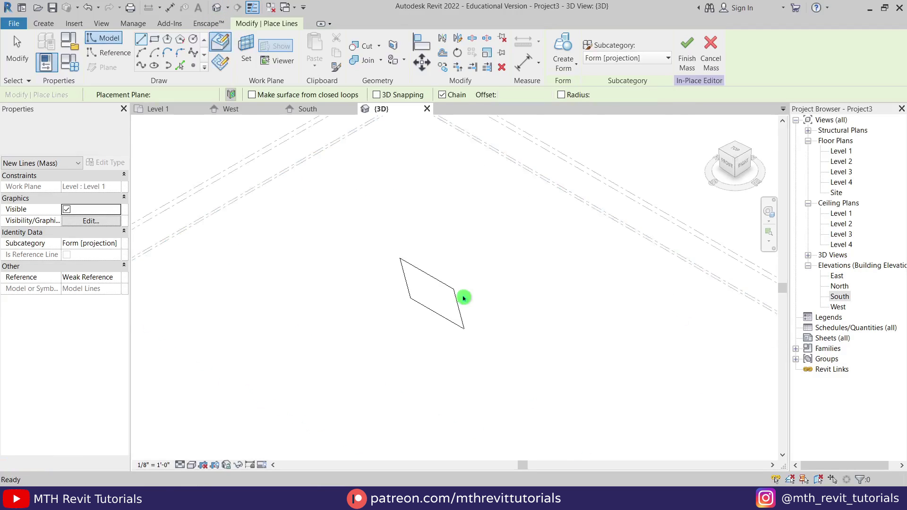
pyautogui.press('Escape')
pyautogui.keyDown('shift'); pyautogui.moveTo(431, 357); pyautogui.dragTo(423, 297, button='middle'); pyautogui.keyUp('shift')
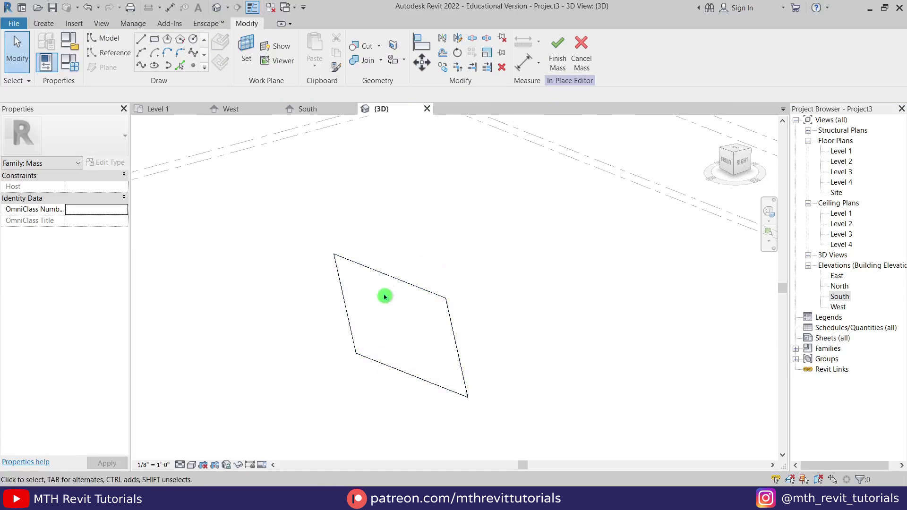
pyautogui.press('Tab')
pyautogui.click(392, 277)
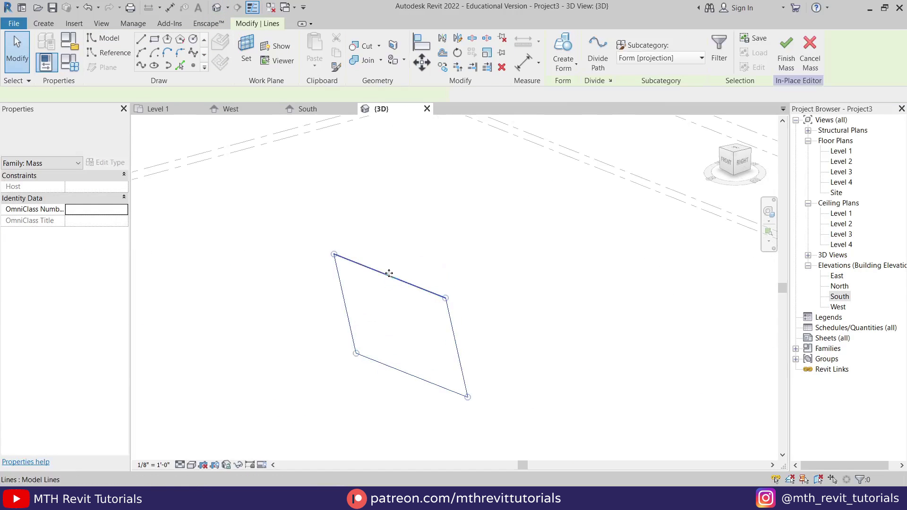
pyautogui.click(389, 298)
pyautogui.press('Tab')
pyautogui.click(396, 285)
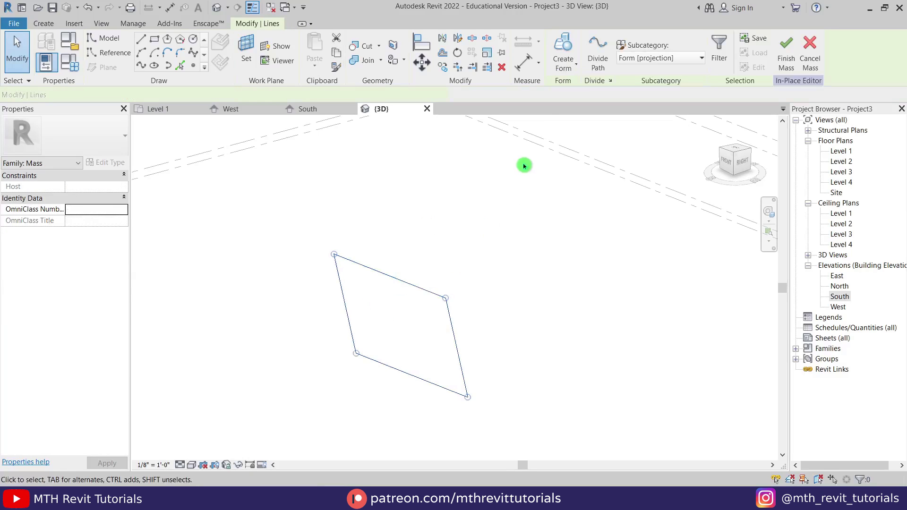
pyautogui.hotkey('ctrl', 'Left')
pyautogui.click(568, 46)
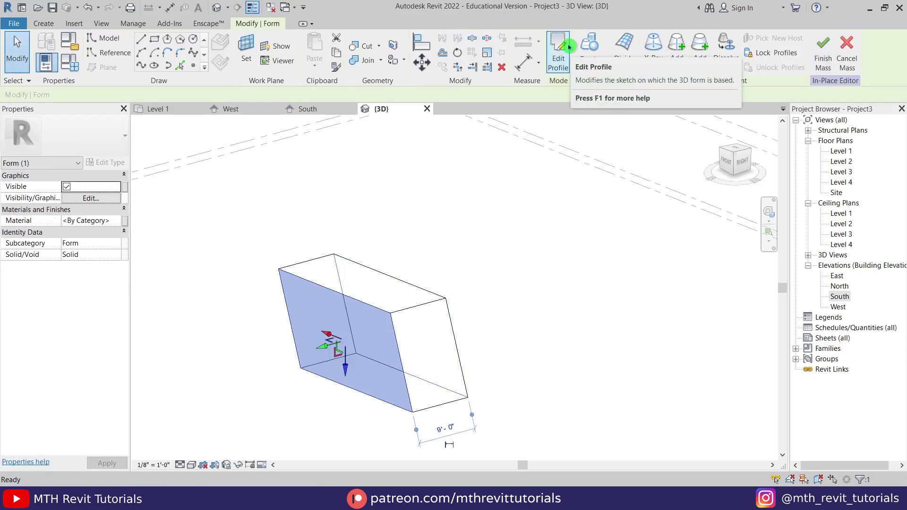
# - Set the solid form's depth to 35' and finish the in-place mass
pyautogui.click(451, 434)
pyautogui.scroll(-2, 488, 368)
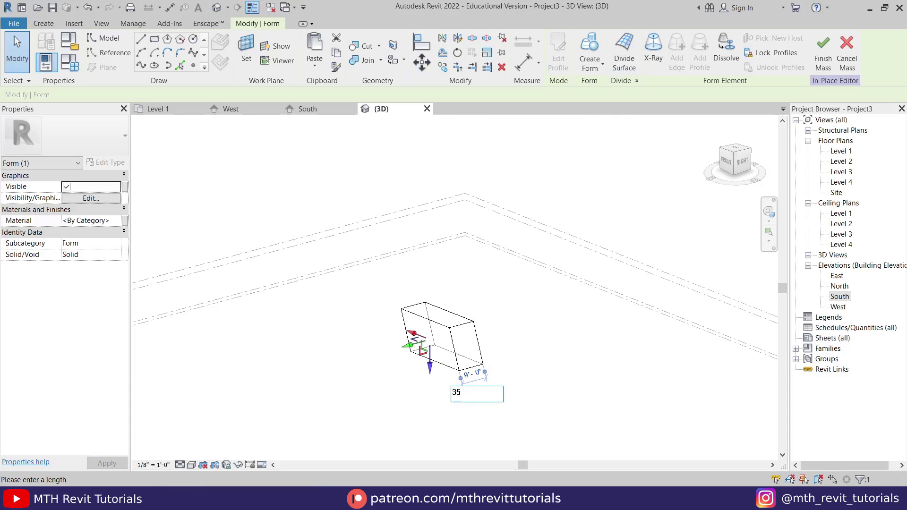
pyautogui.write("35'")
pyautogui.press('Return')
pyautogui.click(424, 415)
pyautogui.keyDown('shift'); pyautogui.moveTo(429, 421); pyautogui.dragTo(472, 389, button='middle'); pyautogui.keyUp('shift')
pyautogui.scroll(2, 415, 336)
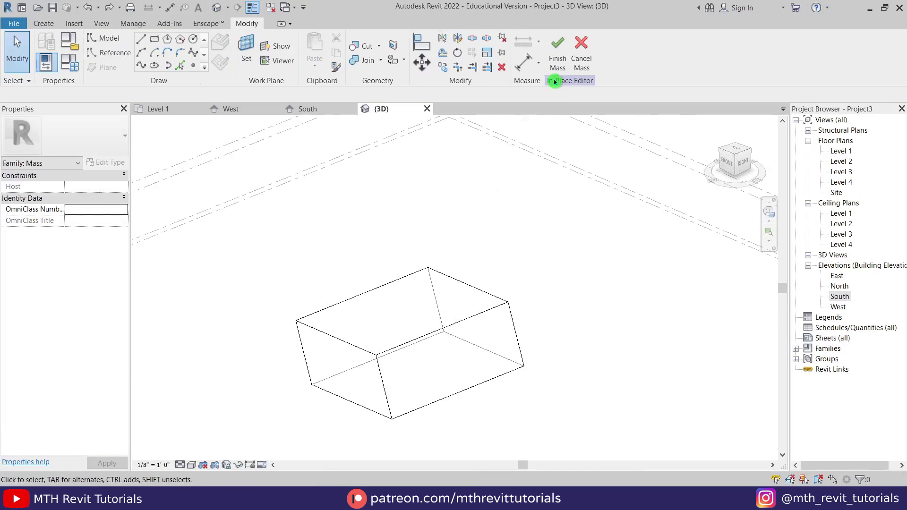
pyautogui.click(559, 59)
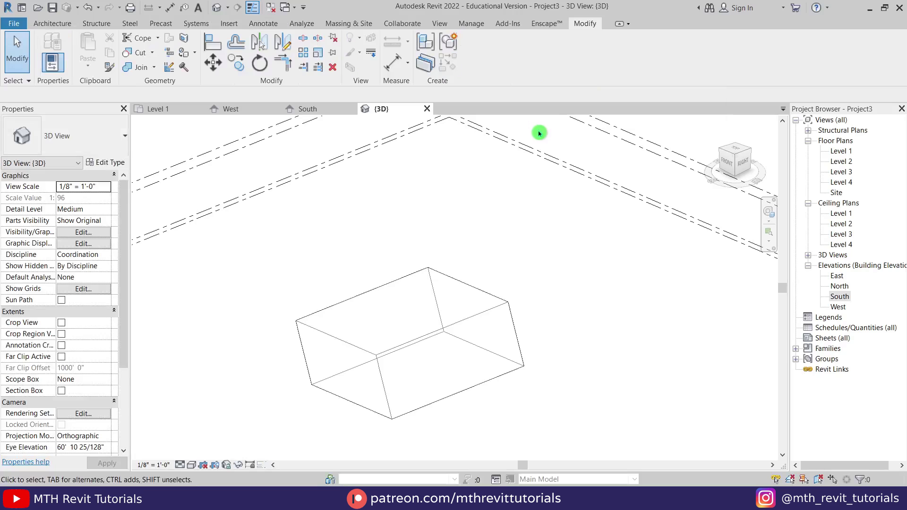
# - Create a Generic - 12" Roof by Face on the top face of the mass, referenced to Level 4
pyautogui.click(66, 22)
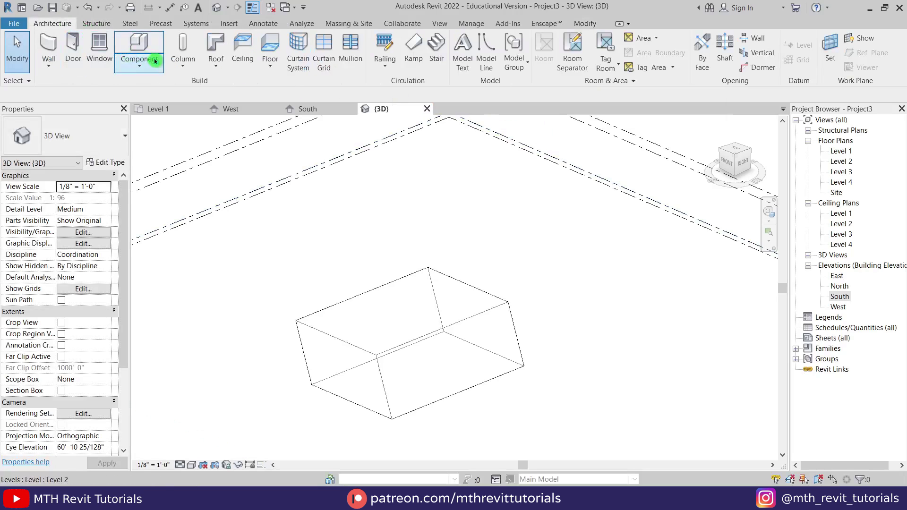
pyautogui.click(216, 67)
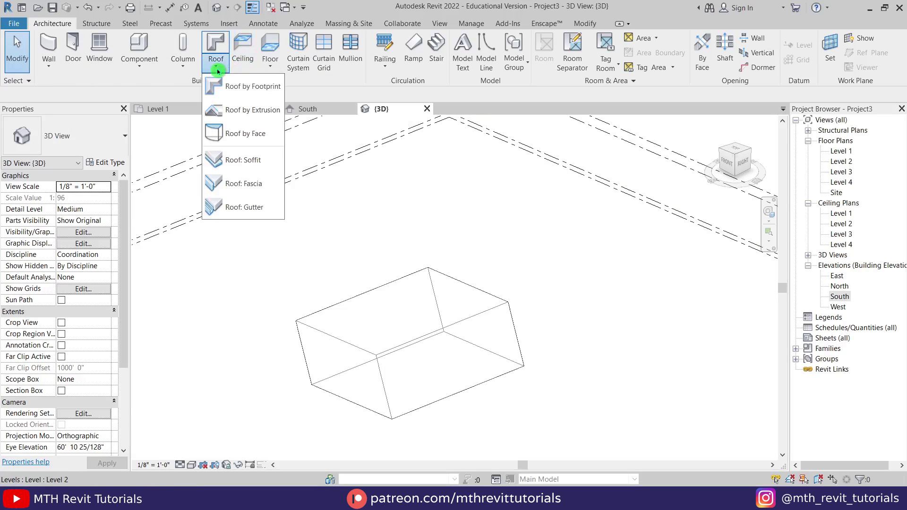
pyautogui.click(267, 133)
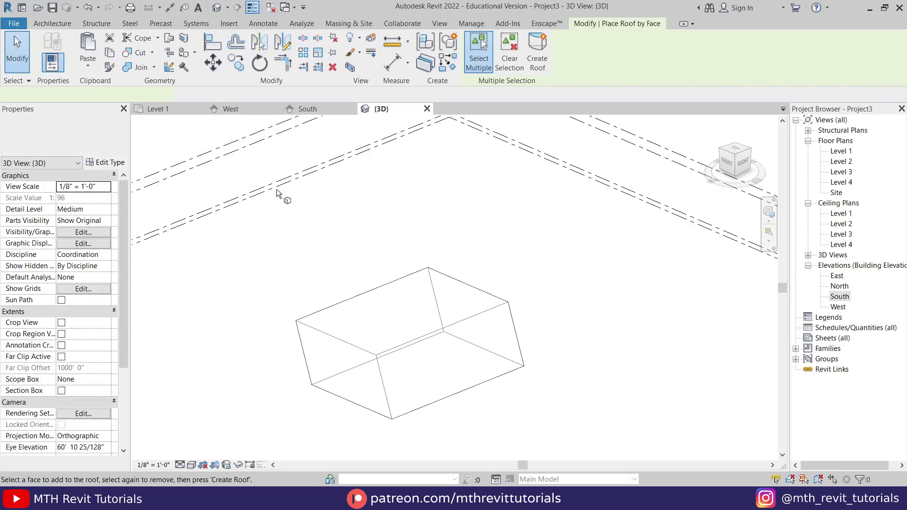
pyautogui.click(340, 305)
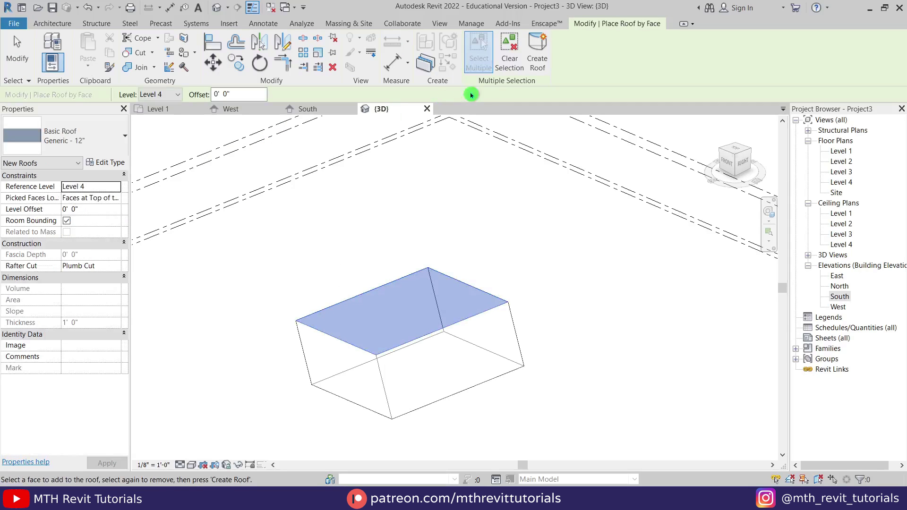
pyautogui.click(537, 69)
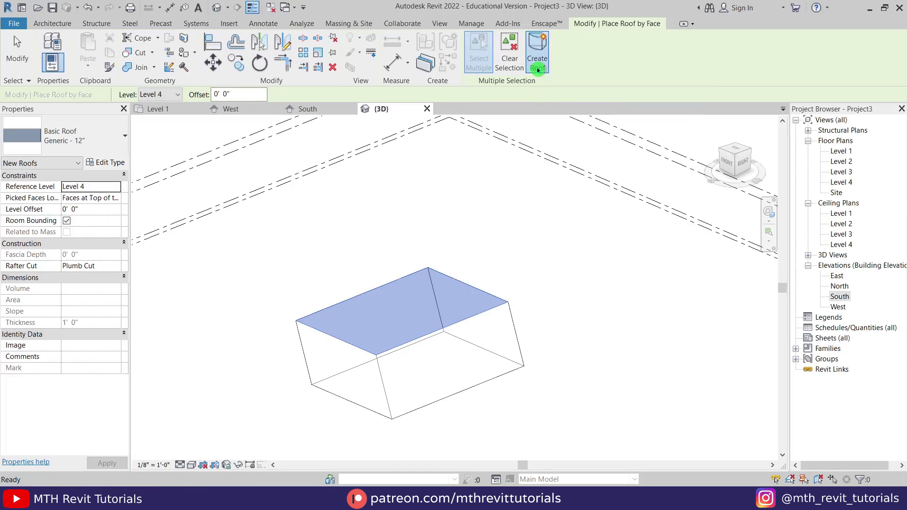
pyautogui.moveTo(348, 405); pyautogui.dragTo(362, 352, button='middle')
pyautogui.scroll(1, 384, 321)
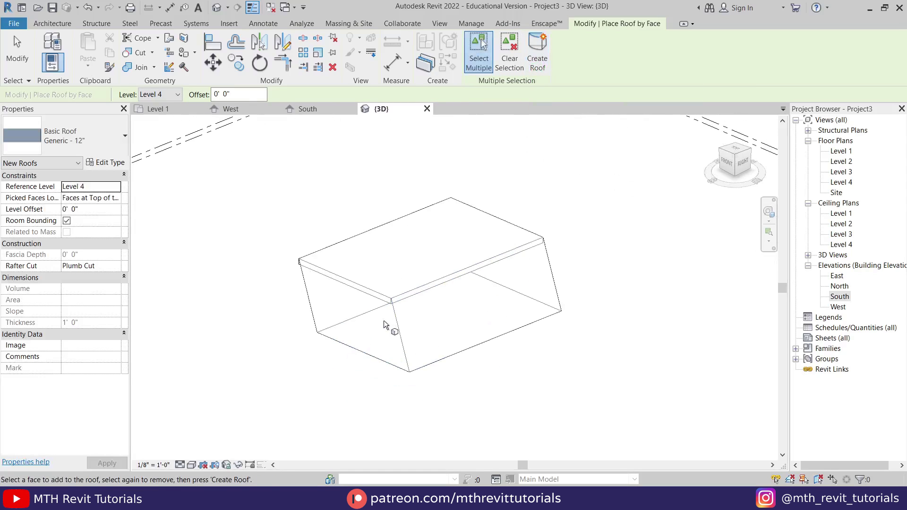
# - Change the 3D view's visual style to Realistic
pyautogui.click(191, 465)
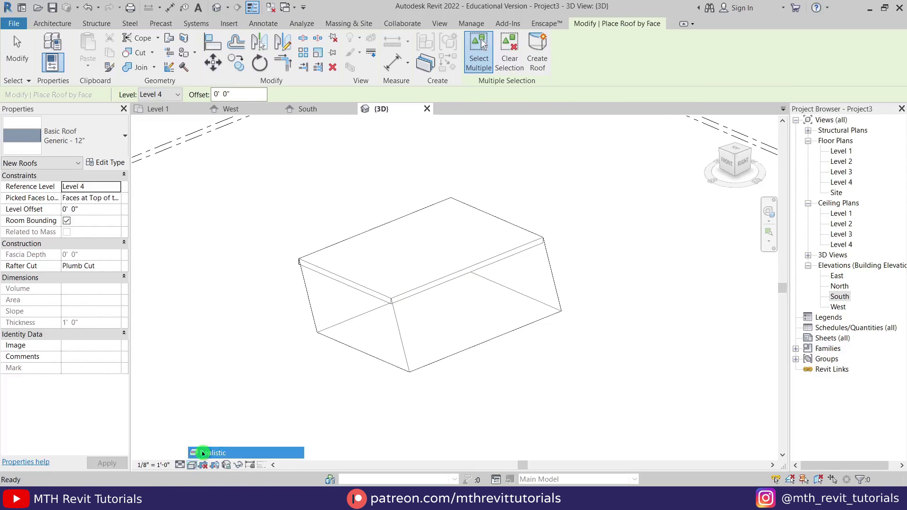
pyautogui.click(202, 453)
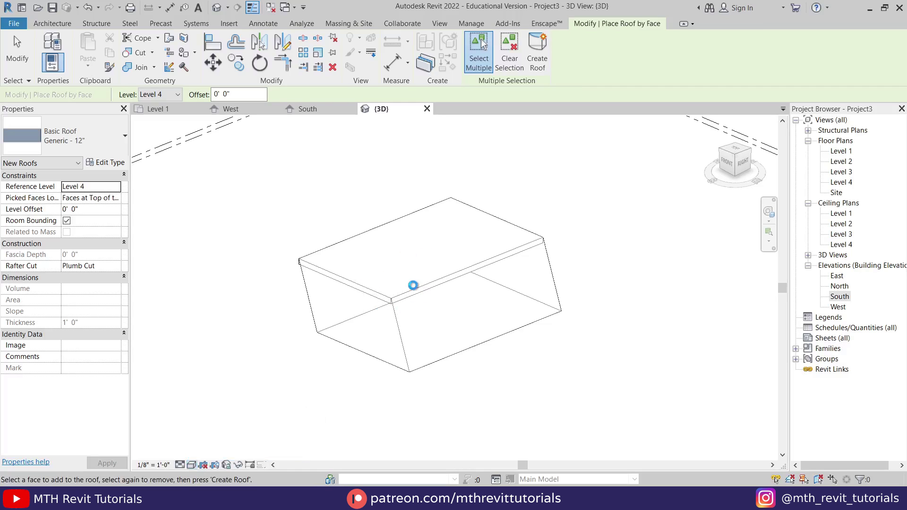
pyautogui.scroll(3, 413, 306)
pyautogui.moveTo(505, 351); pyautogui.dragTo(518, 330, button='middle')
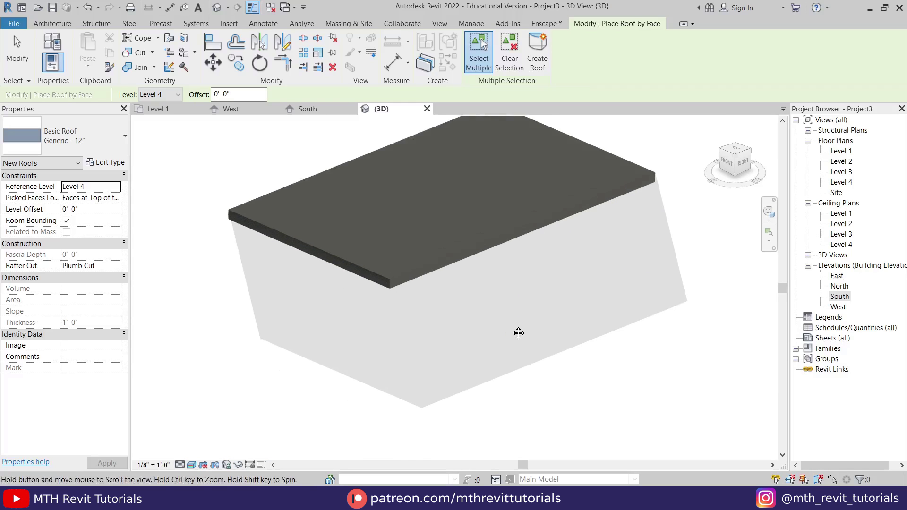
# - Create a second Generic - 12" Roof by Face on the bottom face of the mass and end the command
pyautogui.click(513, 377)
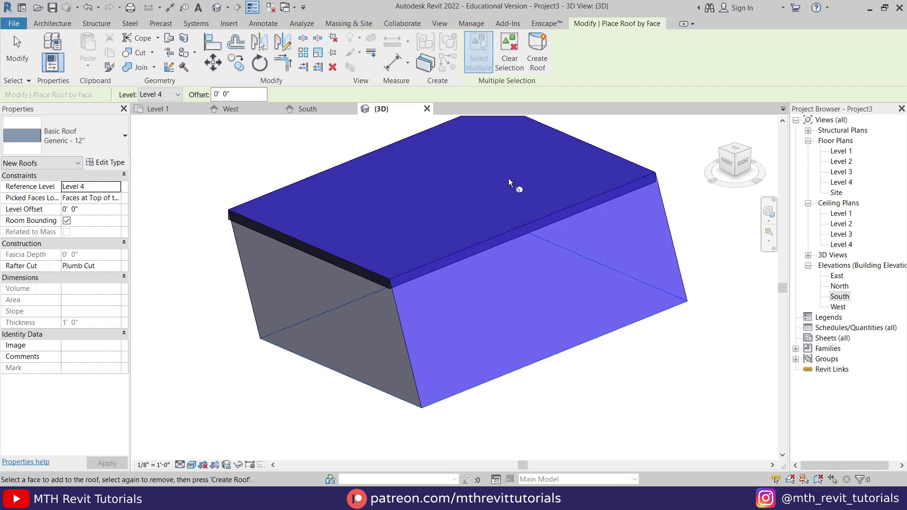
pyautogui.click(537, 67)
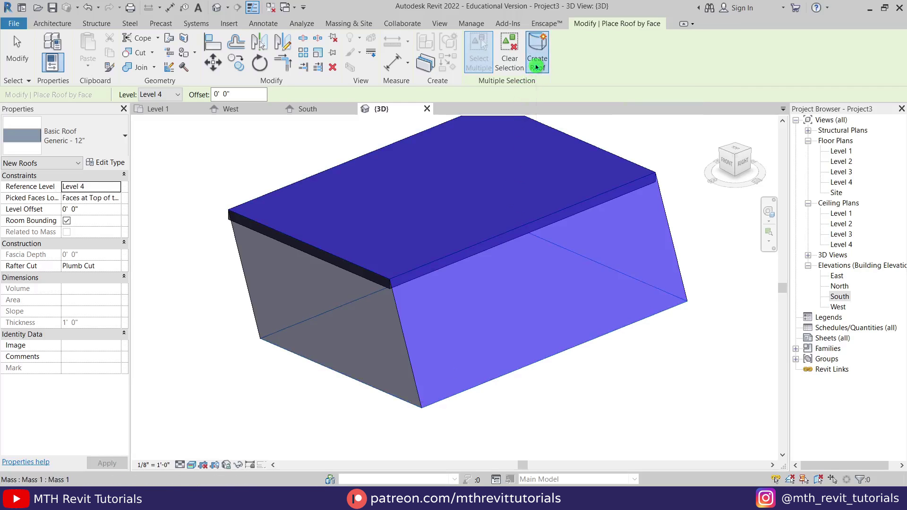
pyautogui.press('Escape')
pyautogui.press('Escape')
pyautogui.scroll(-1, 426, 387)
pyautogui.keyDown('shift'); pyautogui.moveTo(426, 387); pyautogui.dragTo(536, 391, button='middle'); pyautogui.keyUp('shift')
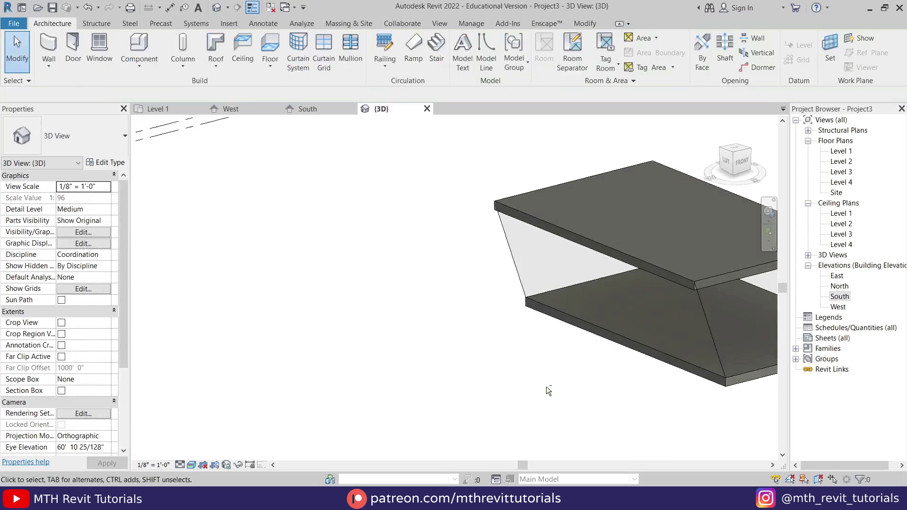
pyautogui.moveTo(651, 244); pyautogui.dragTo(546, 245, button='middle')
pyautogui.moveTo(633, 397); pyautogui.dragTo(619, 293, button='middle')
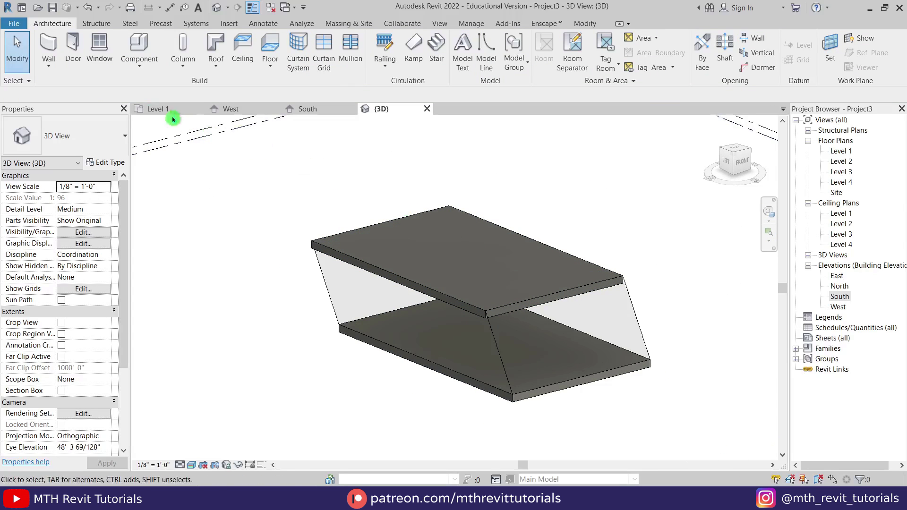
# - Add Generic - 8" walls by face on the two long slanted sides of the mass and inspect their front corner joints
pyautogui.click(51, 66)
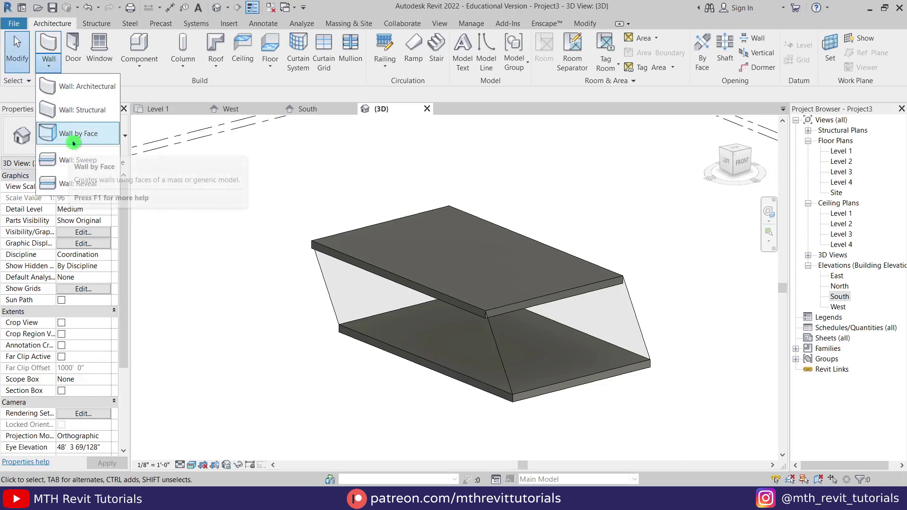
pyautogui.click(90, 143)
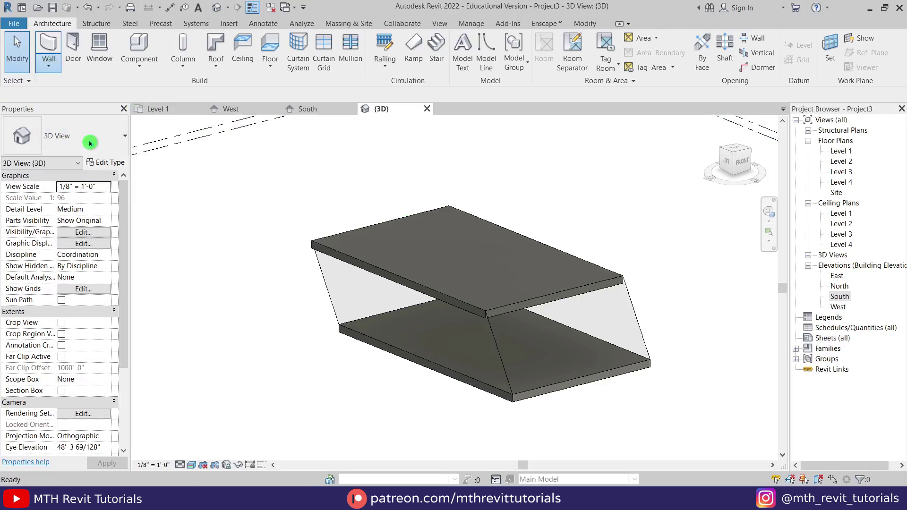
pyautogui.click(322, 288)
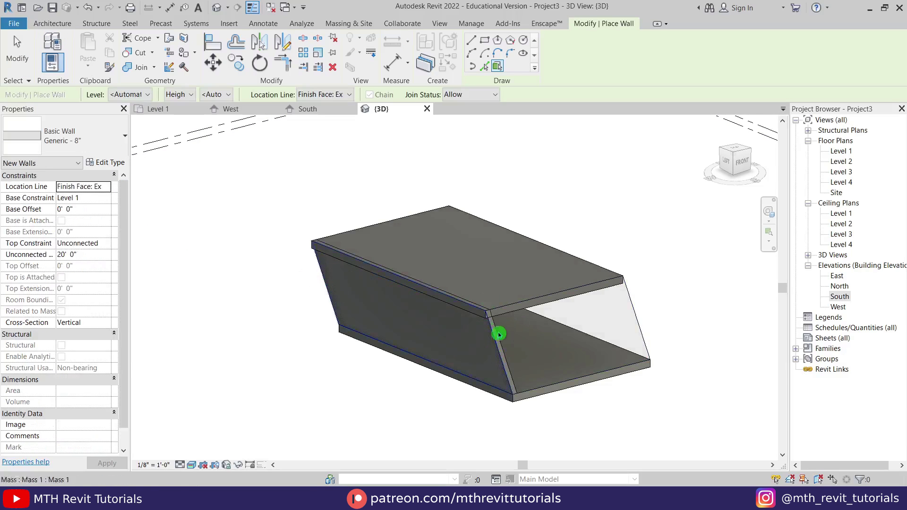
pyautogui.moveTo(460, 384)
pyautogui.keyDown('shift'); pyautogui.mouseDown(button='middle')
pyautogui.moveTo(415, 384)
pyautogui.moveTo(455, 320)
pyautogui.moveTo(461, 289)
pyautogui.moveTo(520, 269)
pyautogui.moveTo(534, 369)
pyautogui.moveTo(442, 370)
pyautogui.moveTo(461, 382)
pyautogui.mouseUp(button='middle'); pyautogui.keyUp('shift')
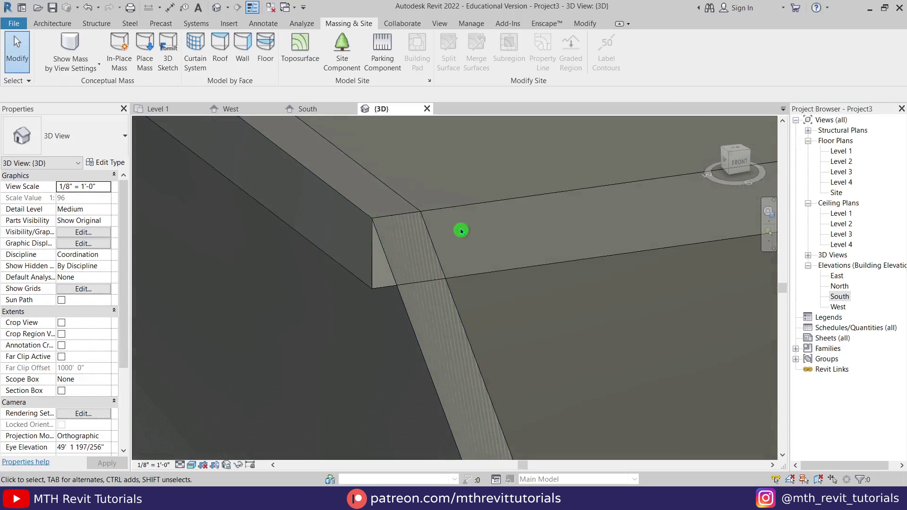
pyautogui.keyDown('shift'); pyautogui.moveTo(358, 249); pyautogui.dragTo(438, 401, button='middle'); pyautogui.keyUp('shift')
pyautogui.keyDown('shift'); pyautogui.moveTo(400, 334); pyautogui.dragTo(389, 355, button='middle'); pyautogui.keyUp('shift')
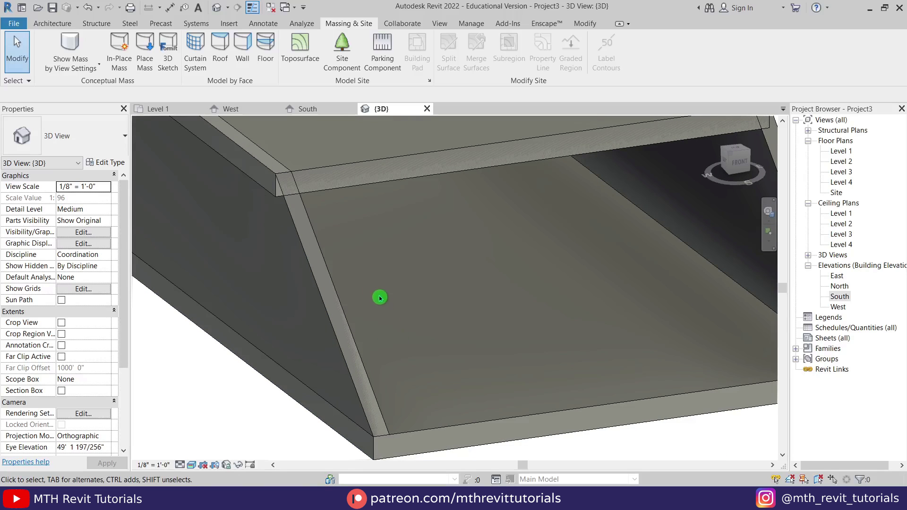
# - Open the South elevation and start an in-place component in the Generic Models category, accepting its default name
pyautogui.click(311, 112)
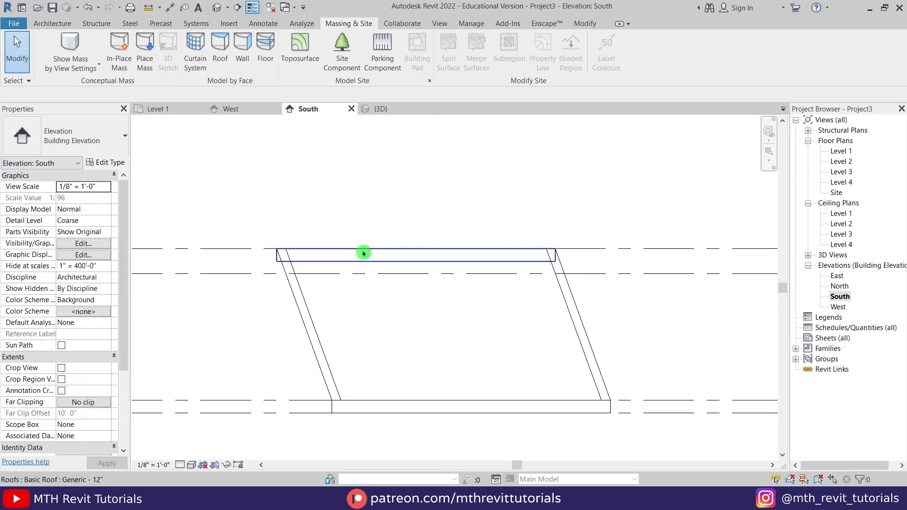
pyautogui.click(66, 26)
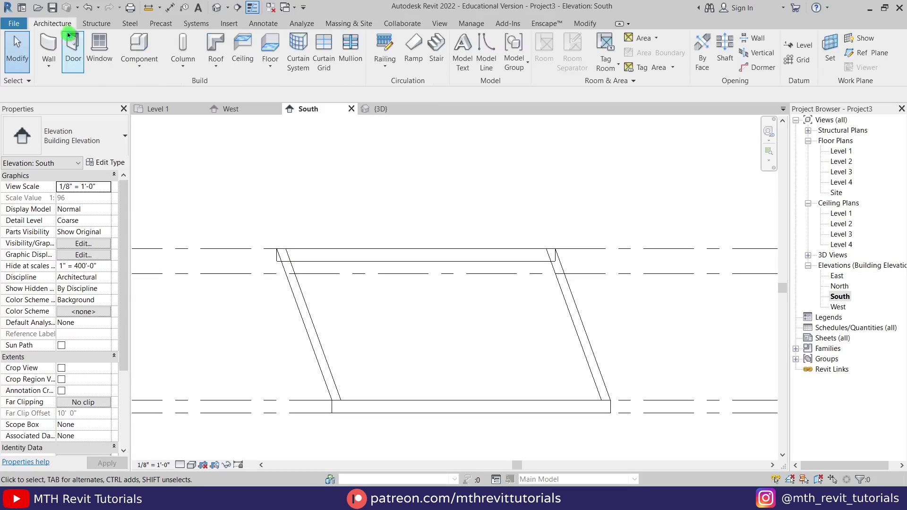
pyautogui.click(153, 70)
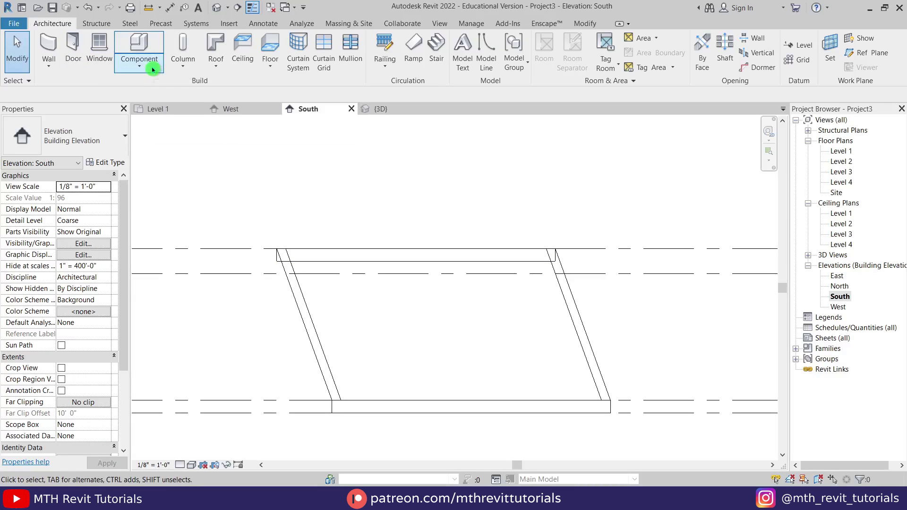
pyautogui.click(165, 124)
pyautogui.scroll(-3, 401, 246)
pyautogui.click(401, 247)
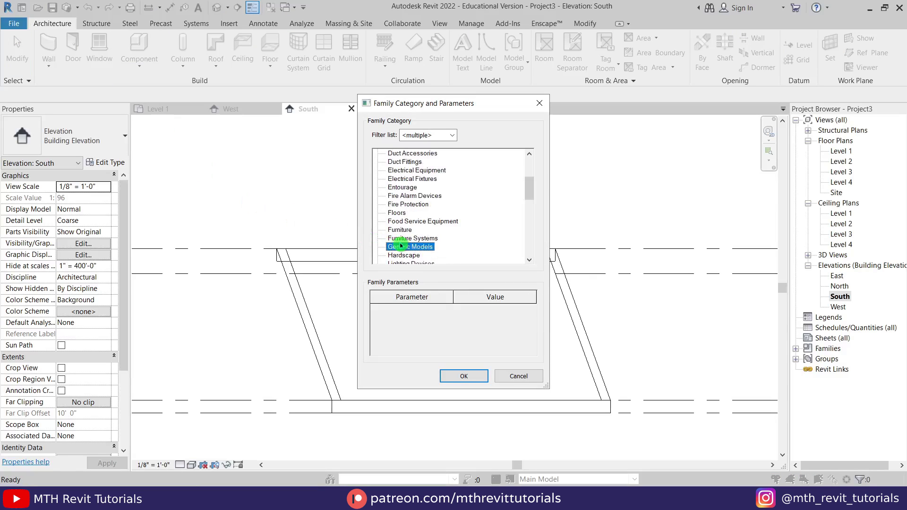
pyautogui.click(464, 380)
pyautogui.click(406, 271)
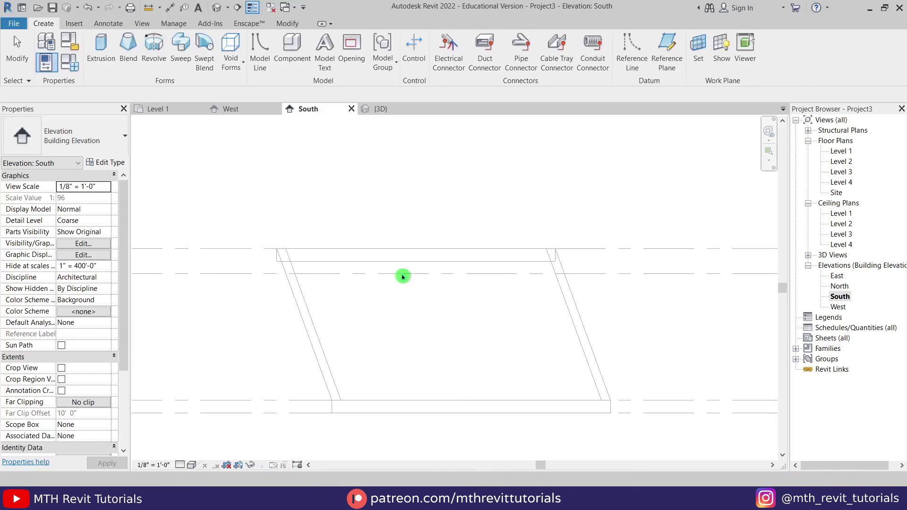
# - Start a void extrusion in the in-place model, picking the south end face of the top roof as its work plane
pyautogui.scroll(3, 293, 262)
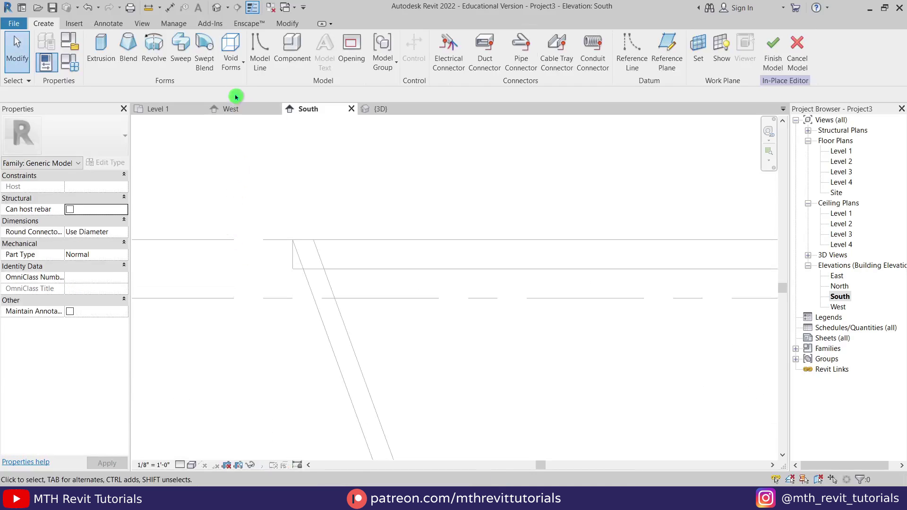
pyautogui.click(232, 74)
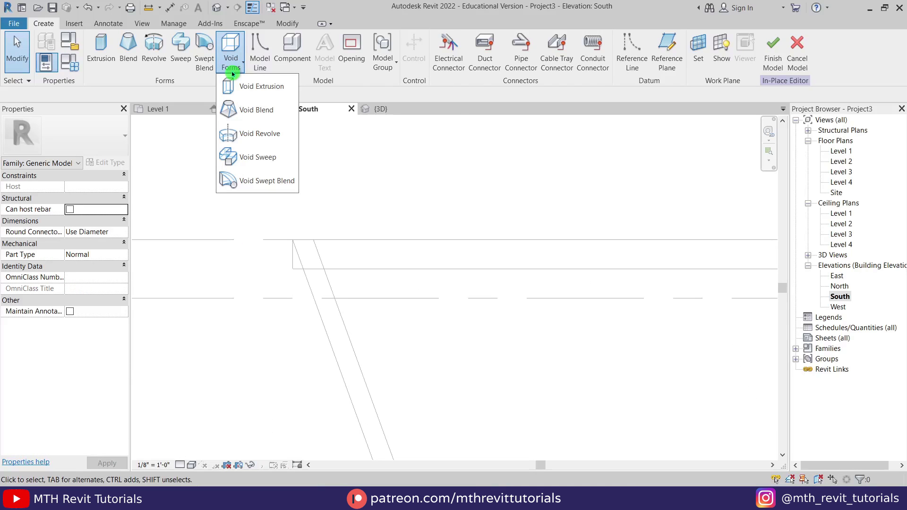
pyautogui.click(261, 95)
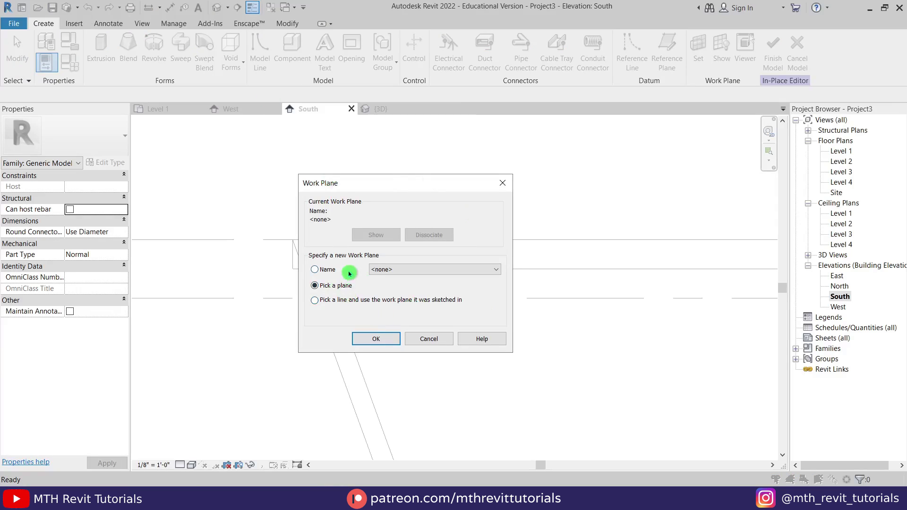
pyautogui.click(377, 339)
pyautogui.scroll(-2, 382, 277)
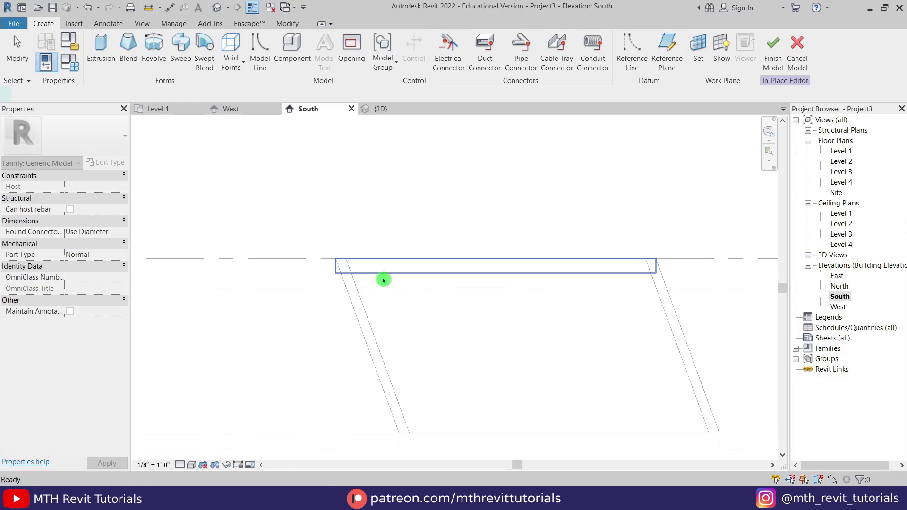
pyautogui.click(383, 280)
# - Sketch the void profile from the west wall's outer edge, with an outward top line, a parallel slanted line and a base line at the bottom roof's underside
pyautogui.scroll(5, 348, 257)
pyautogui.click(449, 70)
pyautogui.click(324, 325)
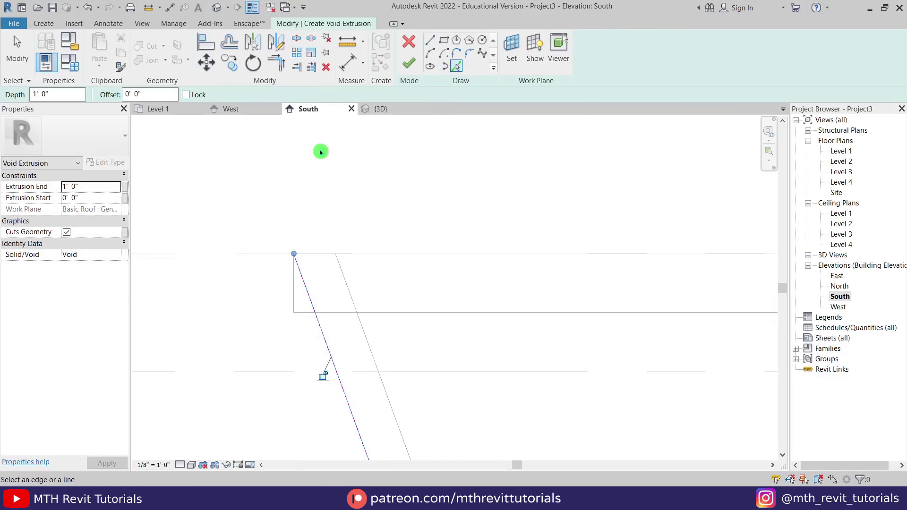
pyautogui.click(430, 43)
pyautogui.click(294, 254)
pyautogui.click(243, 251)
pyautogui.scroll(-3, 237, 235)
pyautogui.moveTo(289, 339); pyautogui.dragTo(249, 121, button='middle')
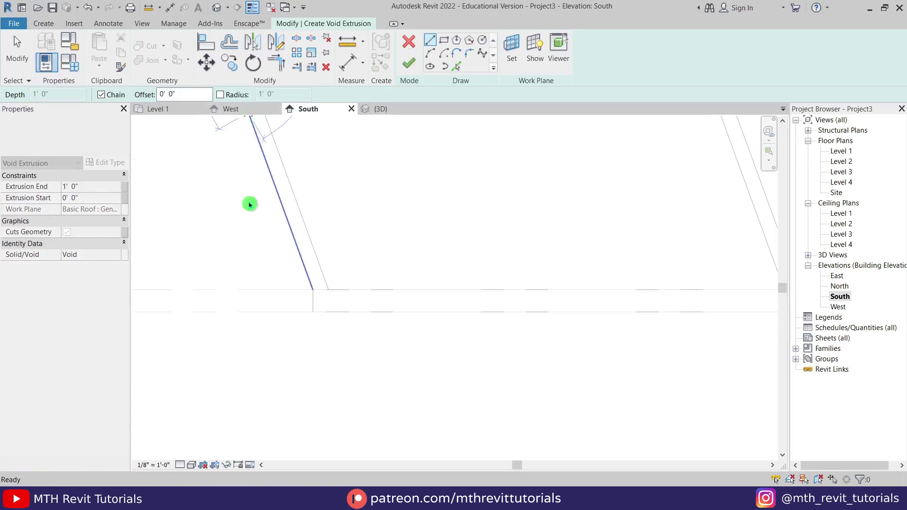
pyautogui.click(301, 311)
pyautogui.click(312, 311)
# - Trim the void's sketch lines into a closed slanted parallelogram down to the bottom roof's underside and finish the sketch
pyautogui.press('t')
pyautogui.press('r')
pyautogui.click(322, 308)
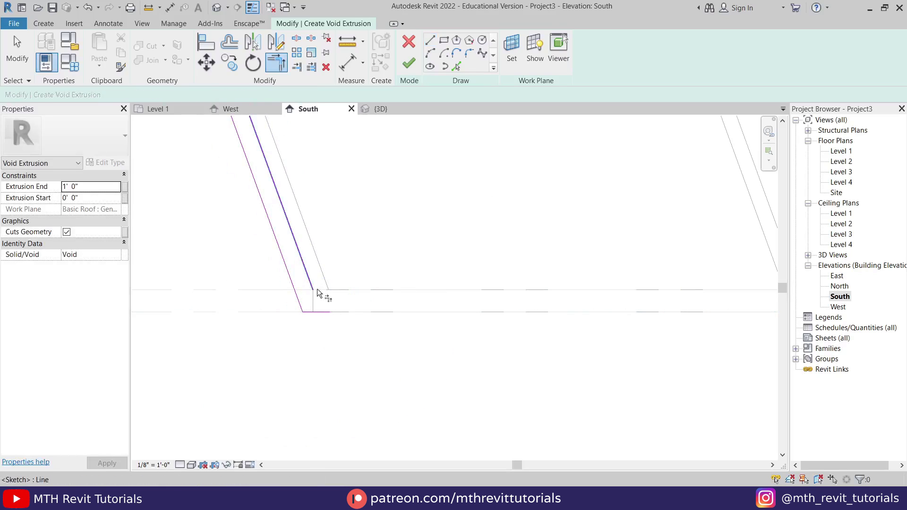
pyautogui.click(320, 295)
pyautogui.click(311, 284)
pyautogui.click(319, 311)
pyautogui.scroll(-2, 321, 313)
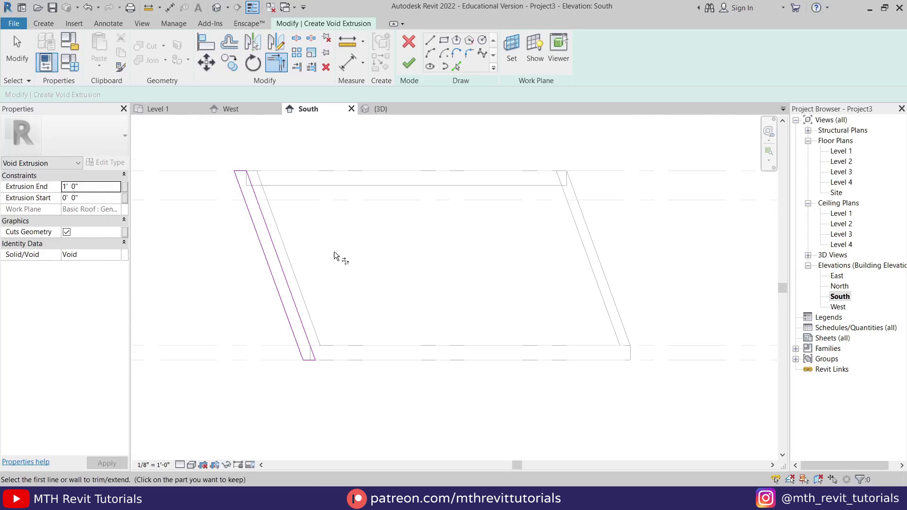
pyautogui.click(408, 66)
# - In the 3D view, stretch the void extrusion at both ends so it spans the building's full length
pyautogui.click(217, 9)
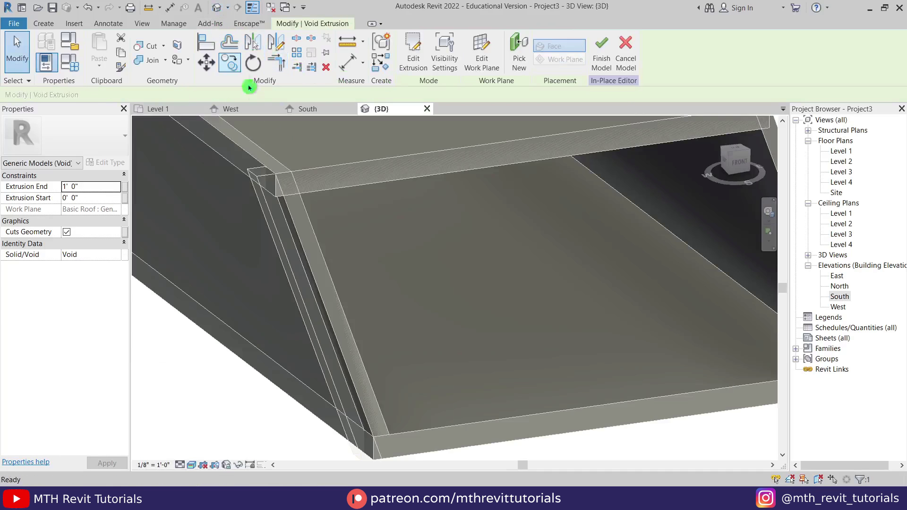
pyautogui.scroll(-3, 274, 296)
pyautogui.click(319, 291)
pyautogui.keyDown('shift'); pyautogui.moveTo(340, 288); pyautogui.dragTo(439, 351, button='middle'); pyautogui.keyUp('shift')
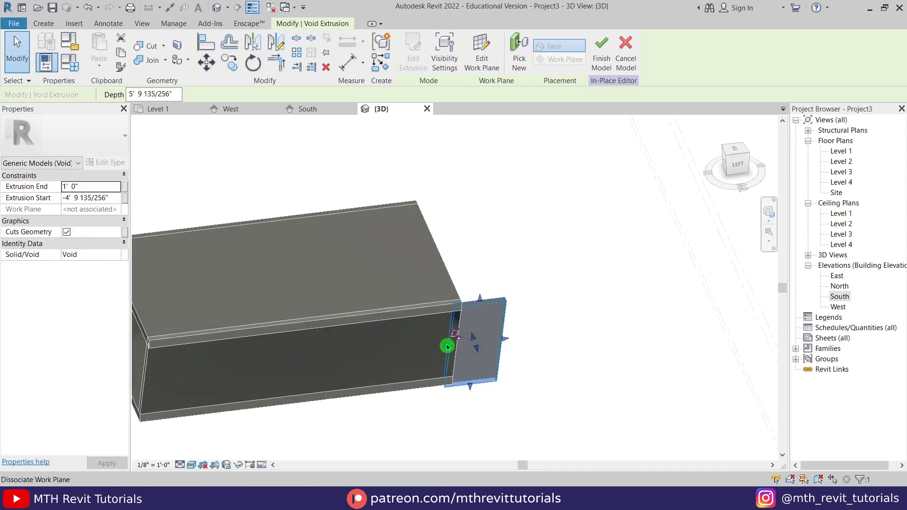
pyautogui.scroll(-2, 448, 348)
pyautogui.click(263, 378)
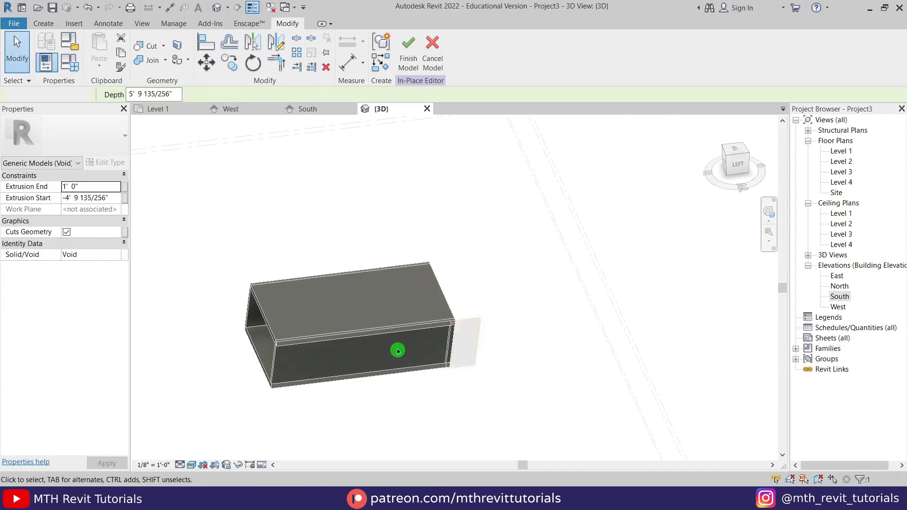
pyautogui.scroll(2, 496, 310)
pyautogui.moveTo(494, 341); pyautogui.dragTo(221, 378)
pyautogui.click(475, 396)
# - Cut the top and bottom roofs with the void using Cut Geometry with Multiple Cut enabled, and inspect the trimmed corners
pyautogui.keyDown('shift'); pyautogui.moveTo(476, 396); pyautogui.dragTo(356, 355, button='middle'); pyautogui.keyUp('shift')
pyautogui.scroll(2, 492, 309)
pyautogui.scroll(2, 495, 305)
pyautogui.moveTo(515, 269); pyautogui.dragTo(410, 302, button='middle')
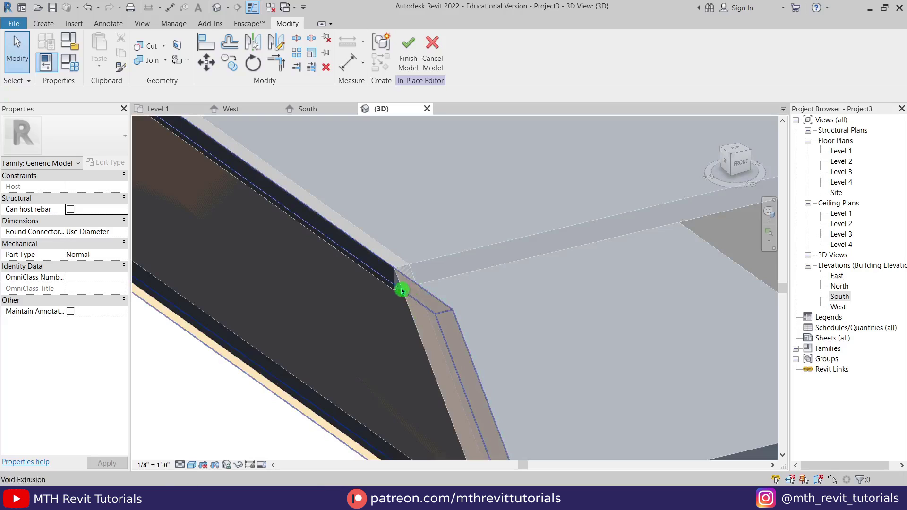
pyautogui.click(153, 47)
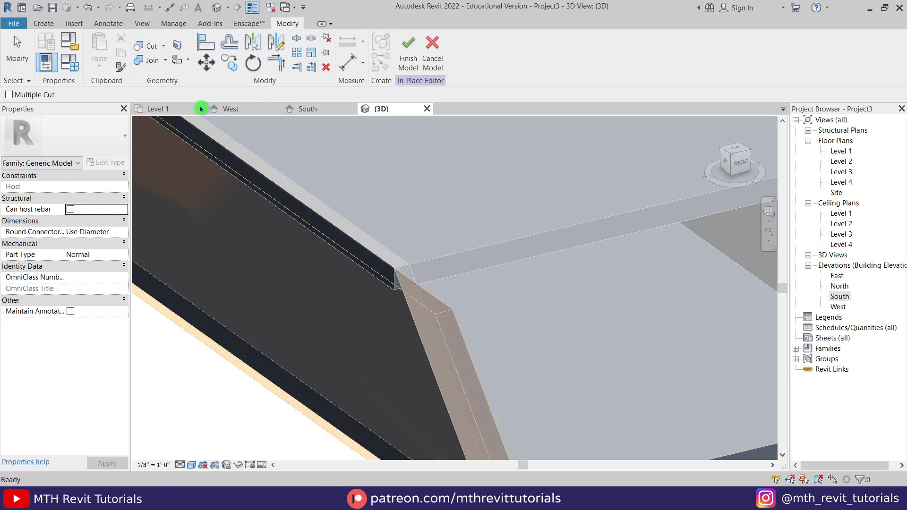
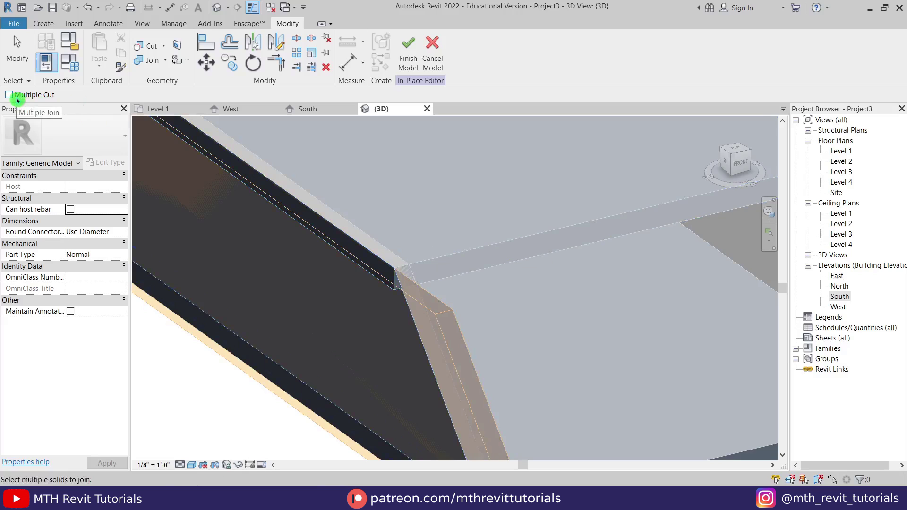
pyautogui.click(390, 306)
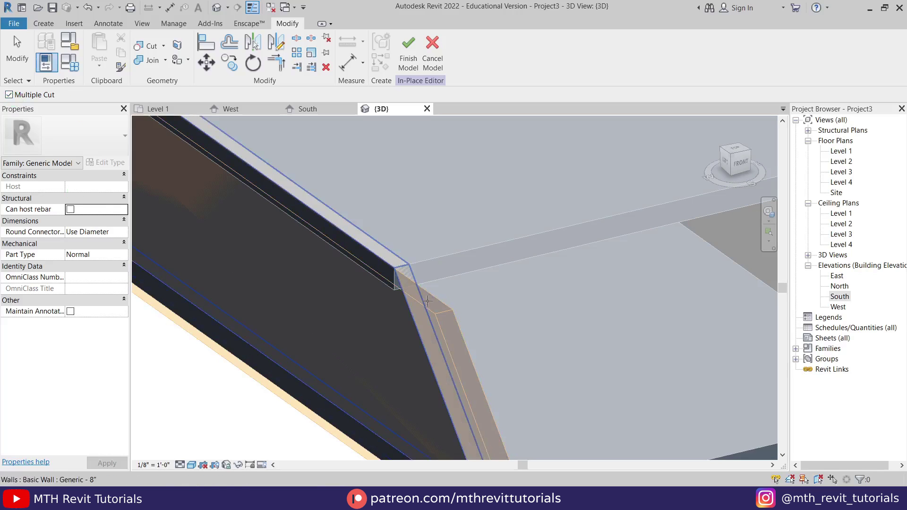
pyautogui.click(462, 257)
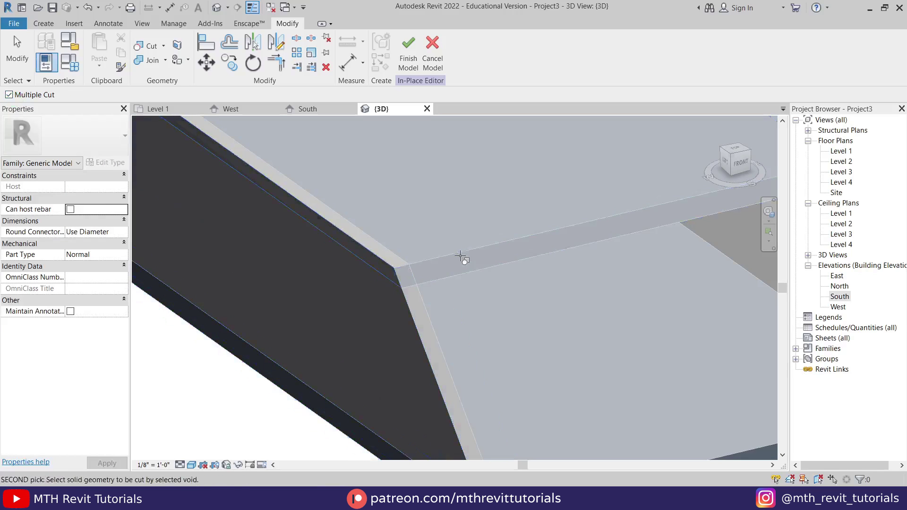
pyautogui.scroll(-3, 450, 228)
pyautogui.click(489, 325)
pyautogui.press('Escape')
pyautogui.scroll(3, 380, 293)
pyautogui.scroll(-1, 419, 318)
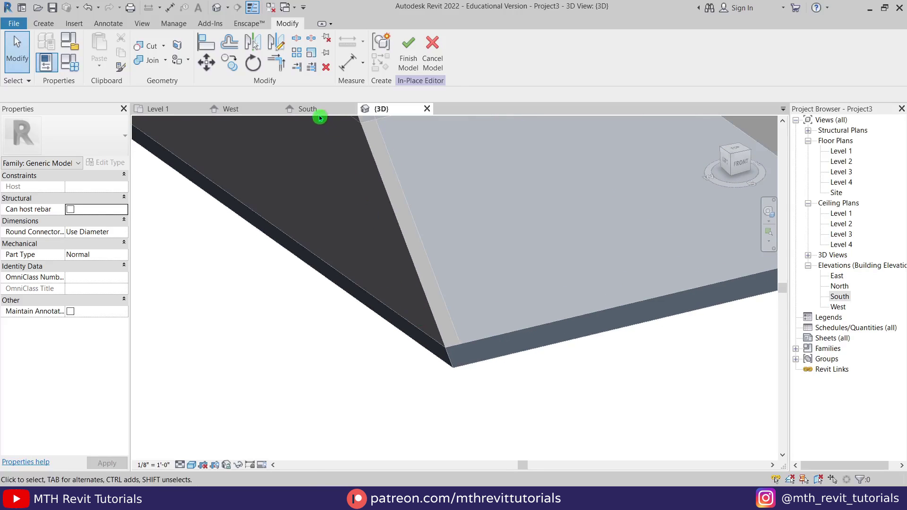
# - Check both slanted walls' roof corners in the South elevation and finish the in-place model
pyautogui.click(317, 112)
pyautogui.scroll(3, 235, 162)
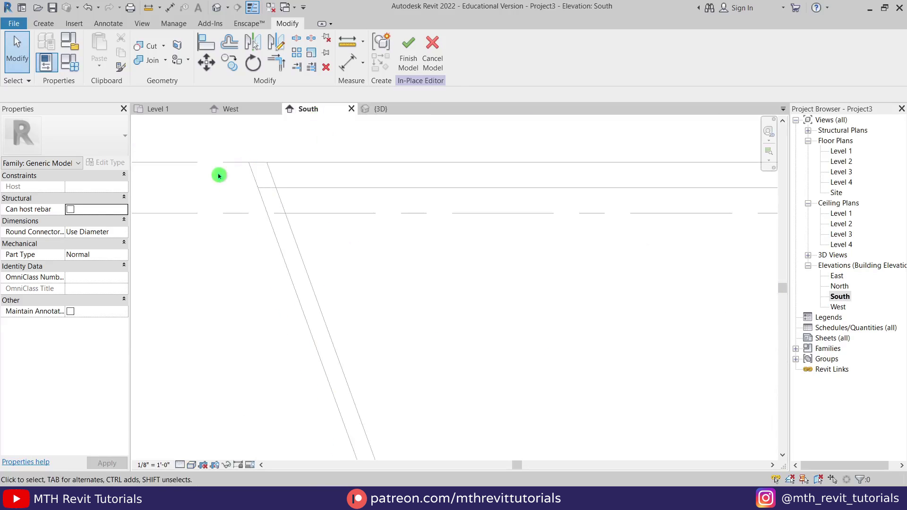
pyautogui.scroll(3, 231, 143)
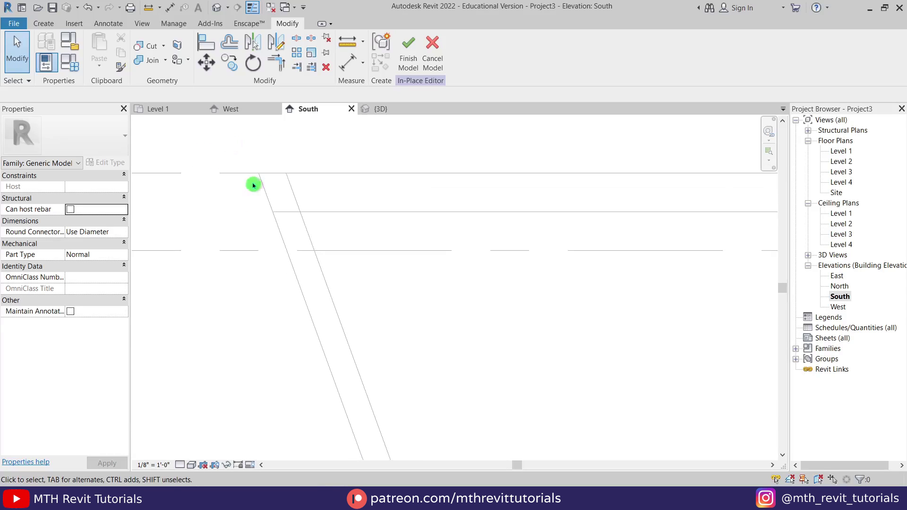
pyautogui.scroll(-2, 233, 276)
pyautogui.scroll(-5, 251, 237)
pyautogui.moveTo(486, 318); pyautogui.dragTo(385, 384, button='middle')
pyautogui.scroll(3, 385, 318)
pyautogui.scroll(-2, 357, 318)
pyautogui.click(408, 66)
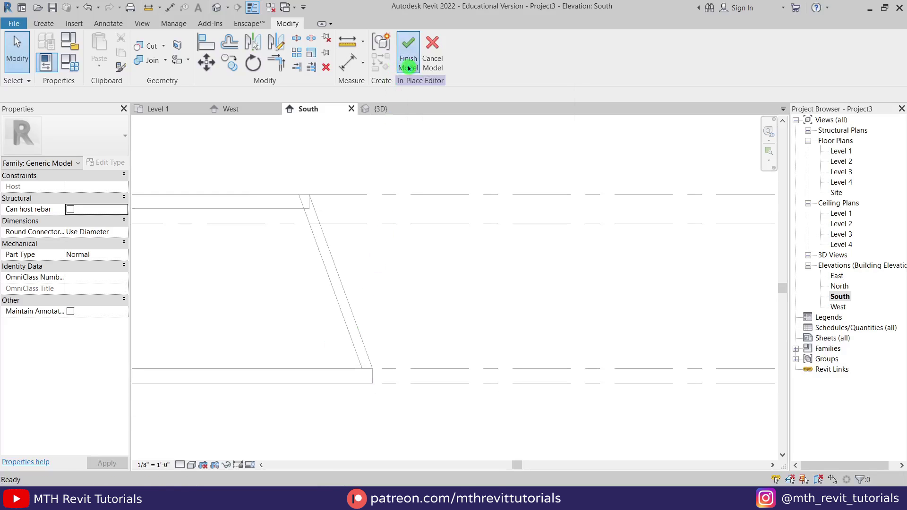
# - Extend the east ends of the top and bottom roofs slightly outward beyond the slanted wall
pyautogui.click(348, 215)
pyautogui.click(314, 209)
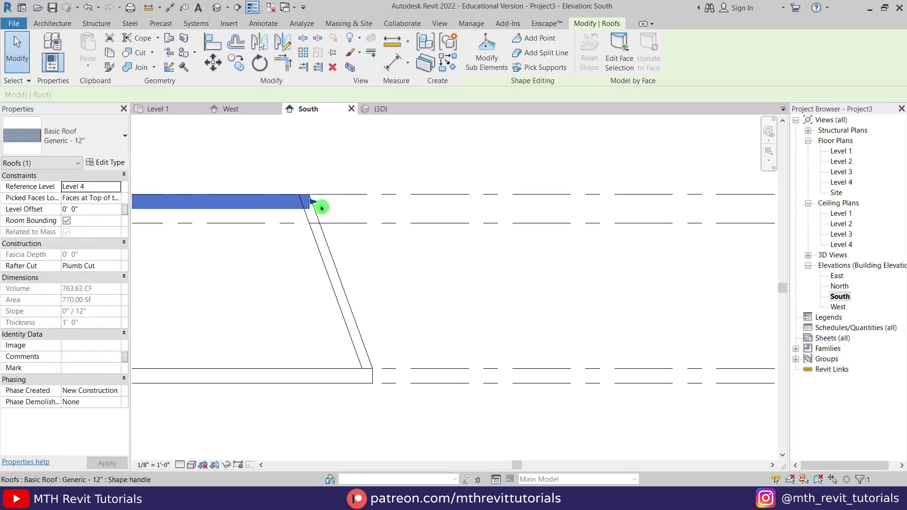
pyautogui.moveTo(313, 207); pyautogui.dragTo(325, 204)
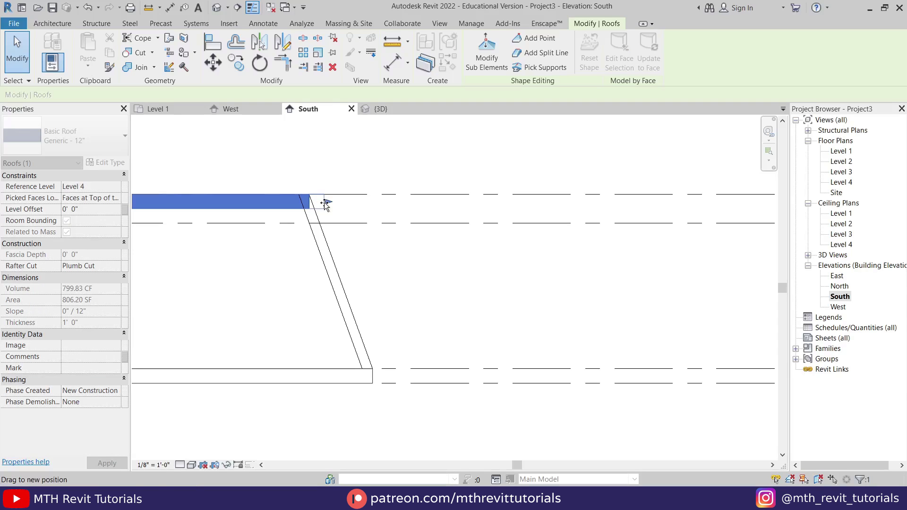
pyautogui.moveTo(324, 203); pyautogui.dragTo(325, 203)
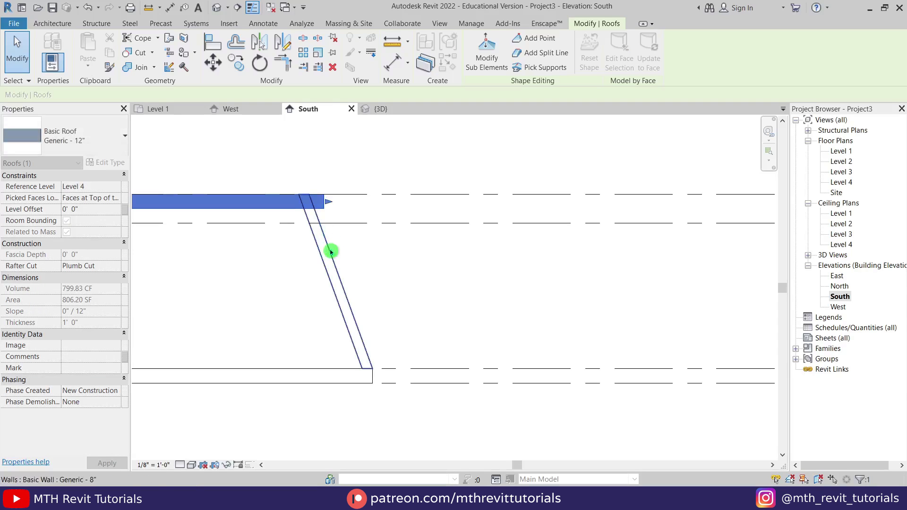
pyautogui.click(361, 386)
pyautogui.moveTo(377, 378); pyautogui.dragTo(384, 377)
pyautogui.click(478, 363)
# - Select the in-place generic model void beside the west wall and reopen it for in-place editing
pyautogui.scroll(-2, 478, 362)
pyautogui.moveTo(392, 348); pyautogui.dragTo(459, 344, button='middle')
pyautogui.scroll(1, 232, 269)
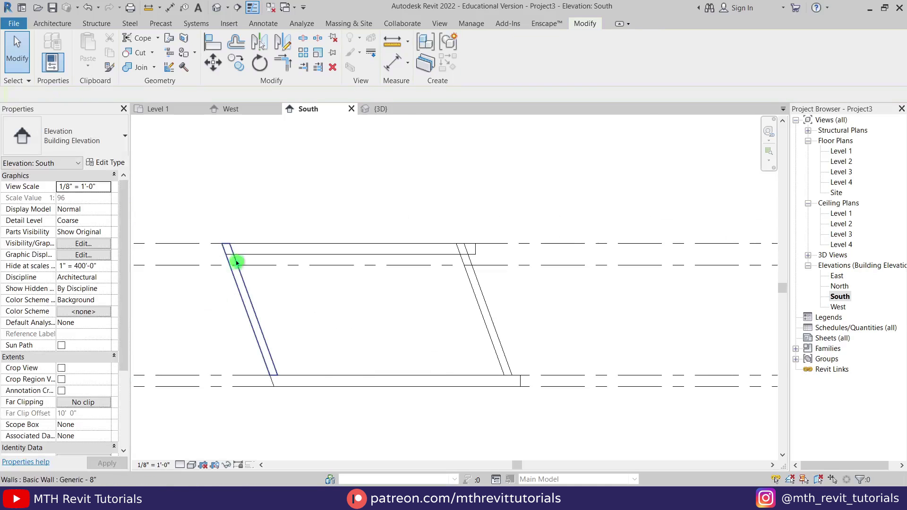
pyautogui.click(221, 255)
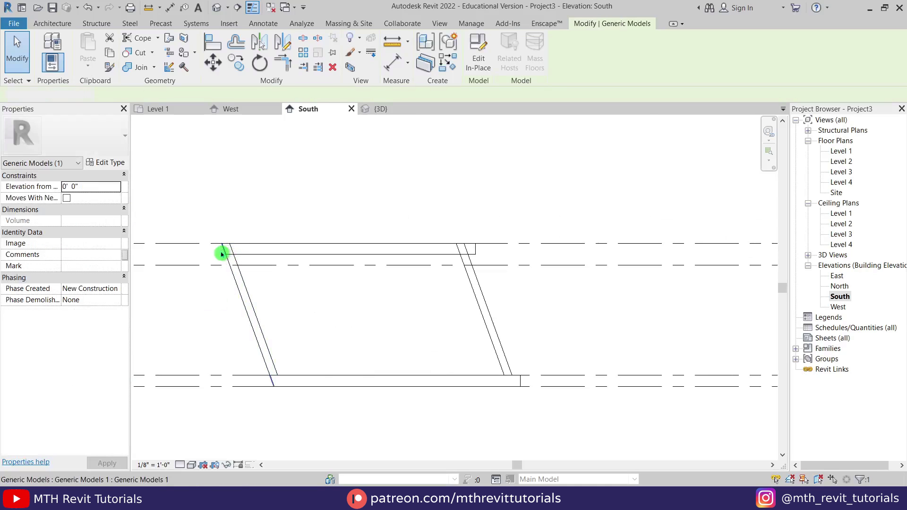
pyautogui.click(209, 308)
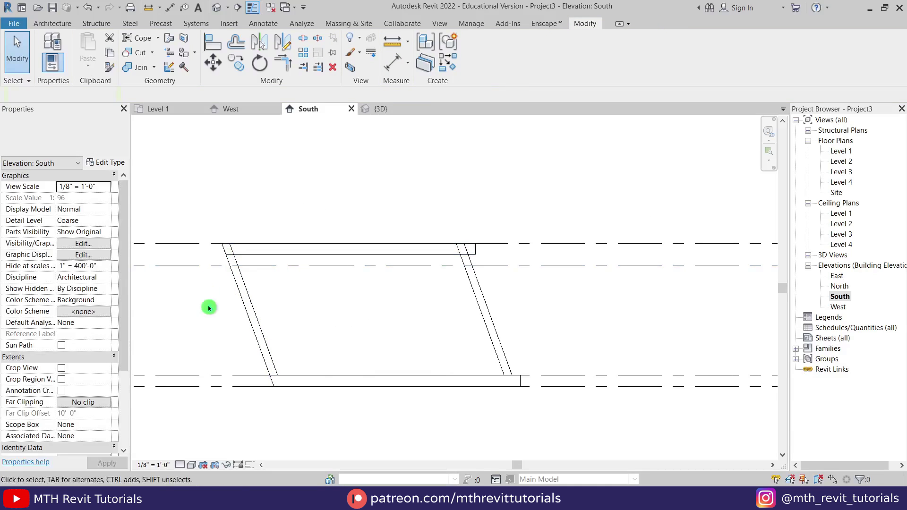
pyautogui.click(220, 257)
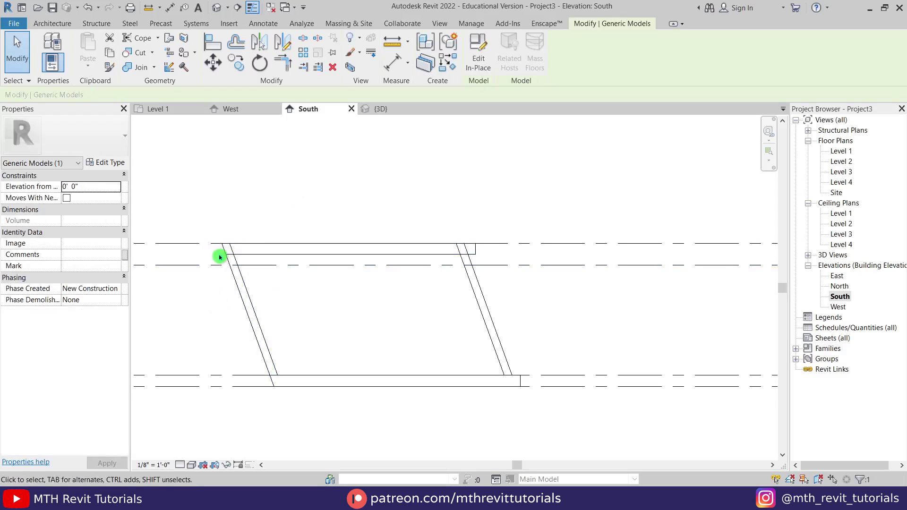
pyautogui.click(480, 69)
# - Start a second void extrusion for the east side, using the top roof's south end face as the picked work plane
pyautogui.moveTo(401, 290); pyautogui.dragTo(361, 307, button='middle')
pyautogui.scroll(1, 487, 303)
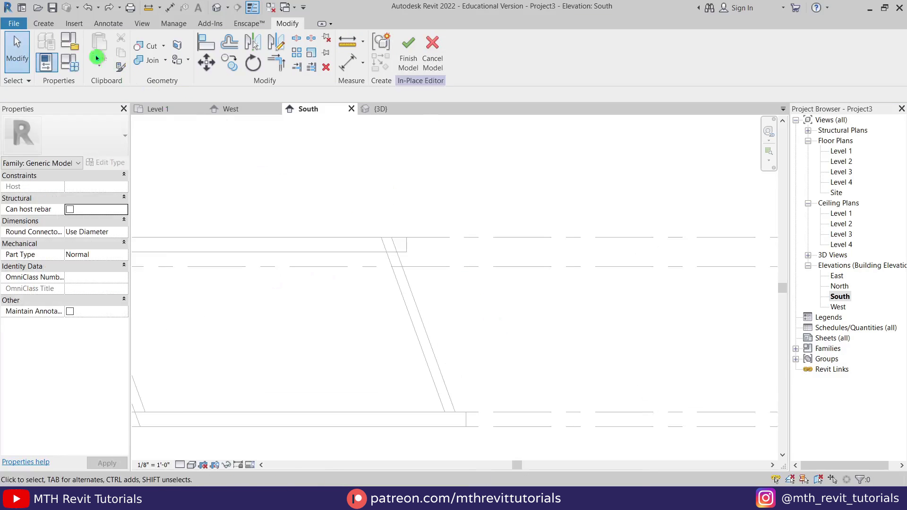
pyautogui.click(43, 23)
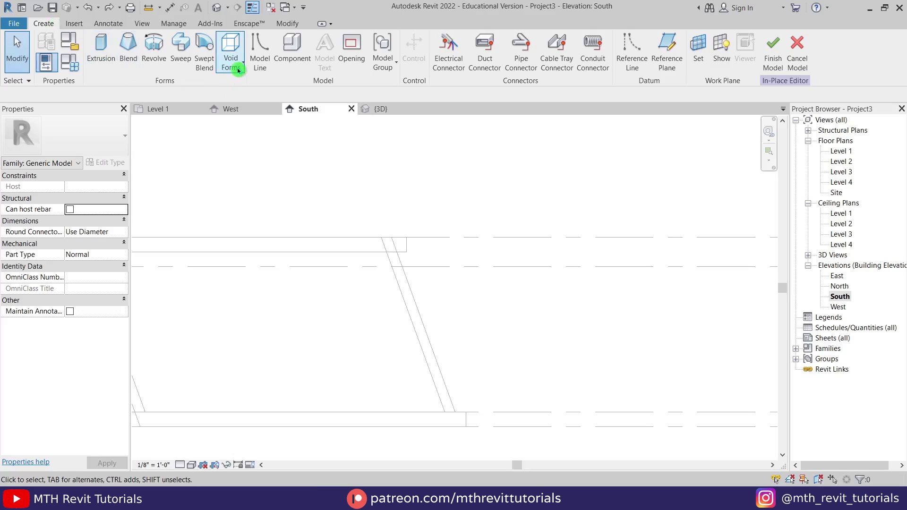
pyautogui.click(238, 70)
pyautogui.click(275, 91)
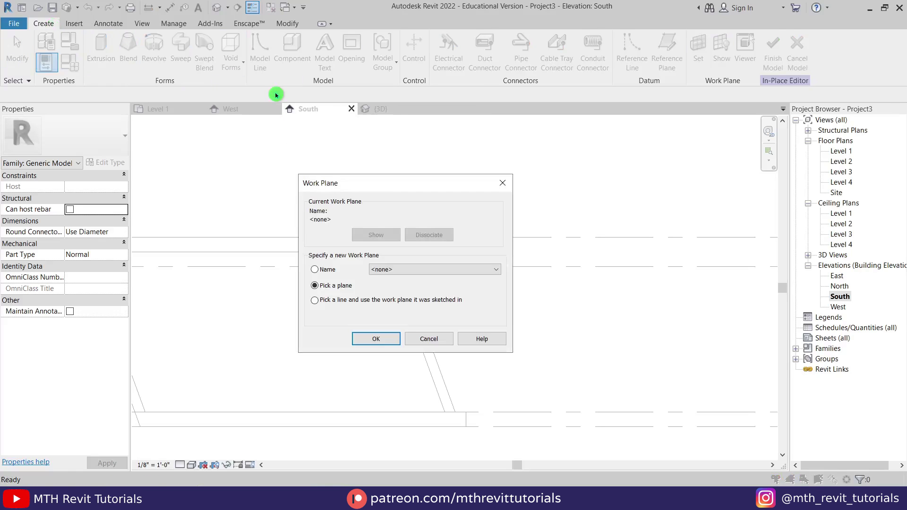
pyautogui.click(368, 340)
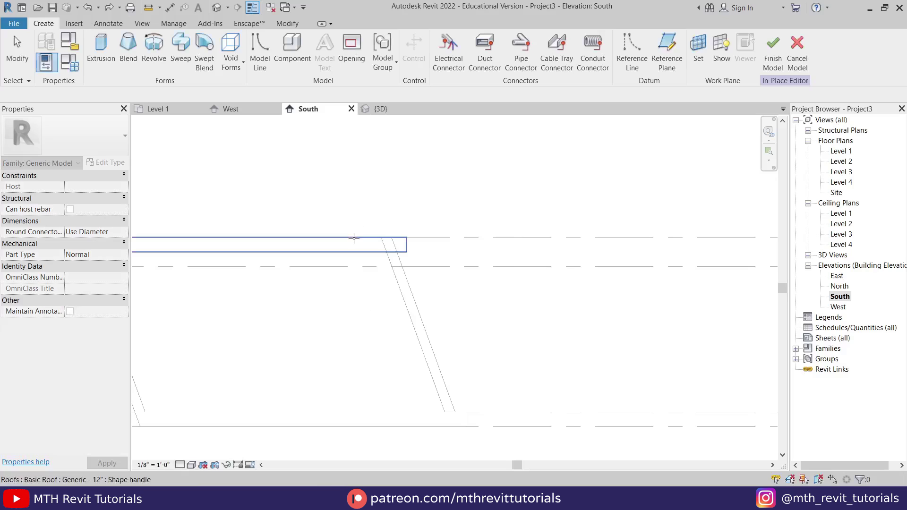
pyautogui.click(354, 238)
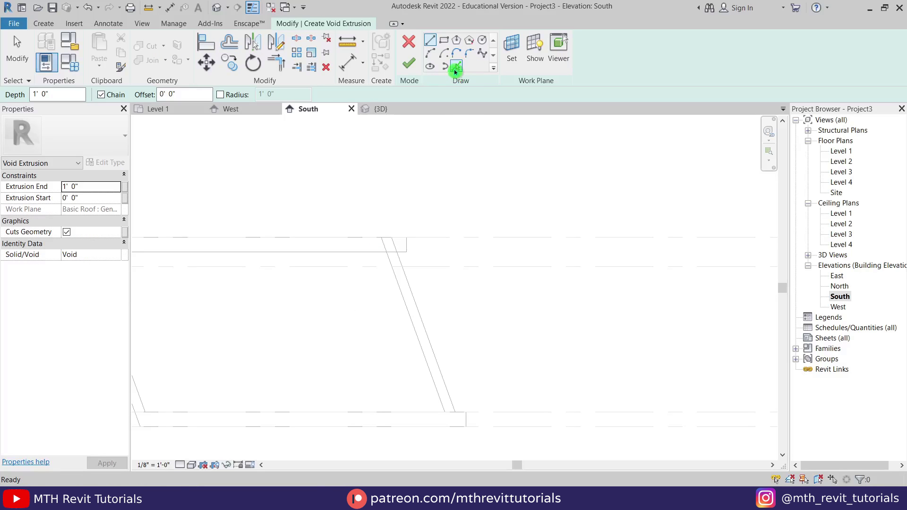
# - Sketch a closed slanted void profile about 1' 11" wide along the east wall's outer edge, from the top roof's upper edge to the bottom roof
pyautogui.click(456, 68)
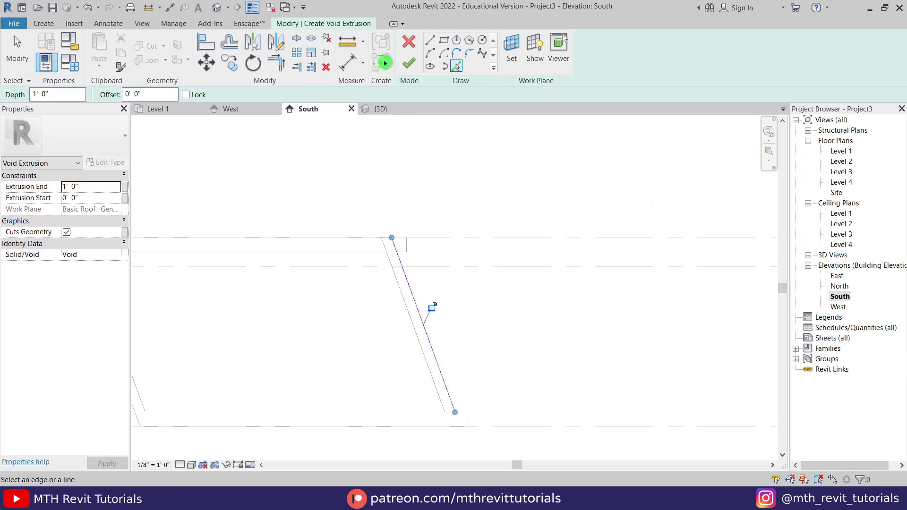
pyautogui.click(430, 41)
pyautogui.scroll(2, 391, 238)
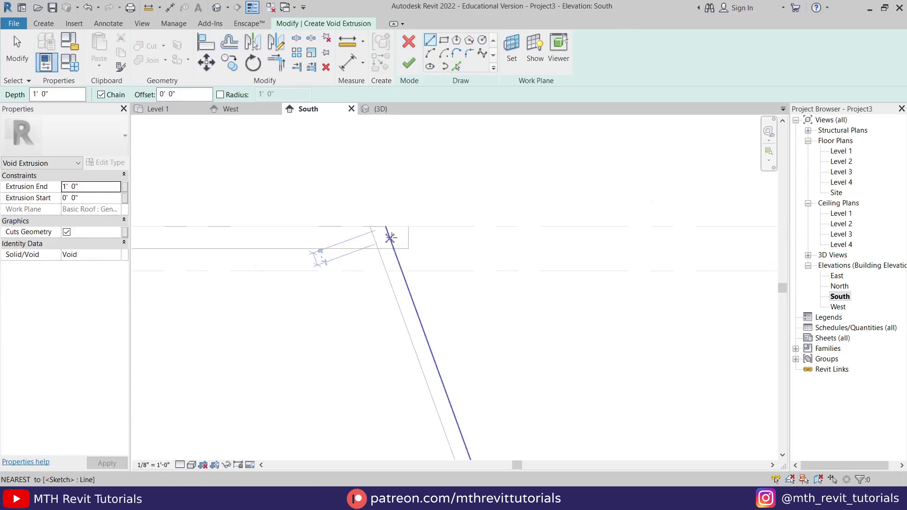
pyautogui.click(386, 227)
pyautogui.click(428, 226)
pyautogui.scroll(-1, 428, 231)
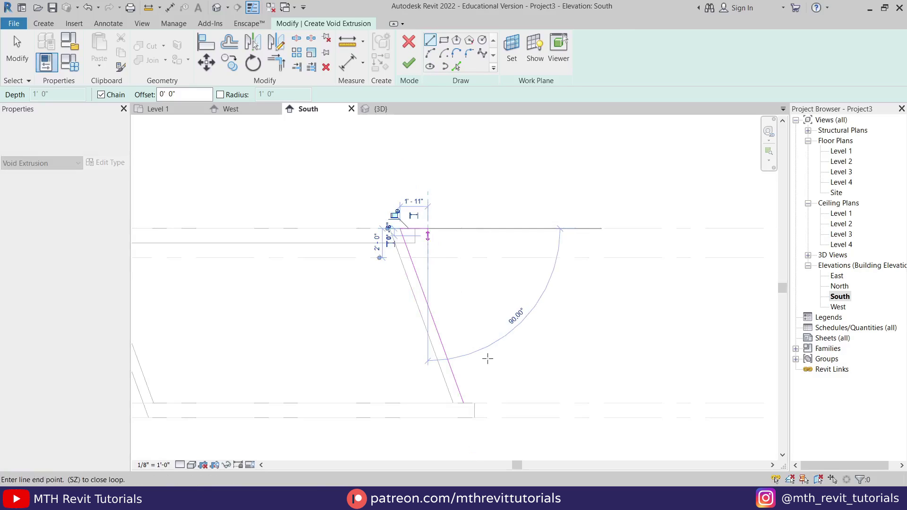
pyautogui.click(491, 403)
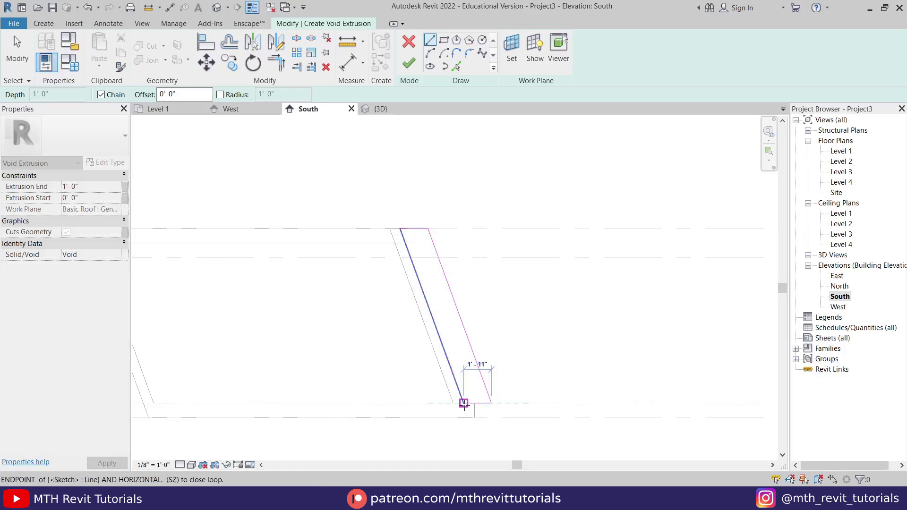
pyautogui.click(464, 403)
pyautogui.press('Escape')
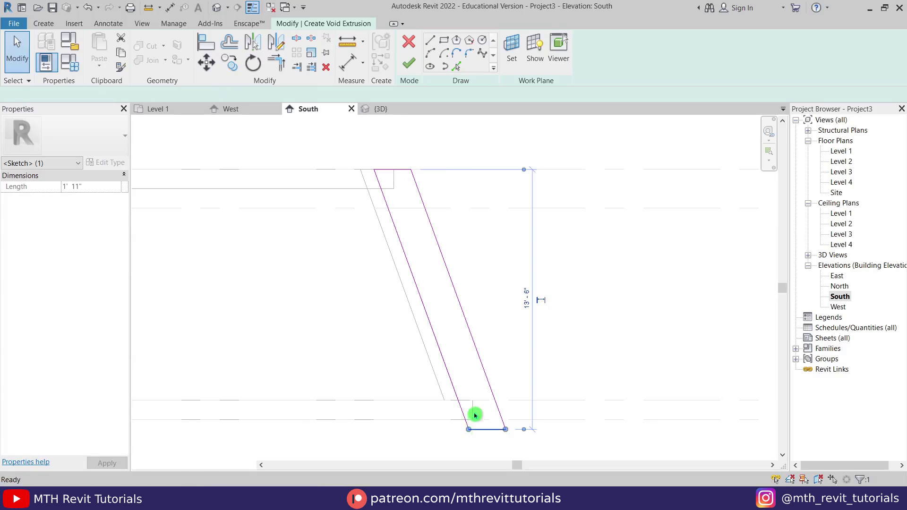
# - Extend the profile's lower edge below the bottom roof along the slant and finish the void sketch
pyautogui.hotkey('ctrl', 'z')
pyautogui.moveTo(478, 401); pyautogui.dragTo(492, 437)
pyautogui.press('Escape')
pyautogui.scroll(2, 466, 429)
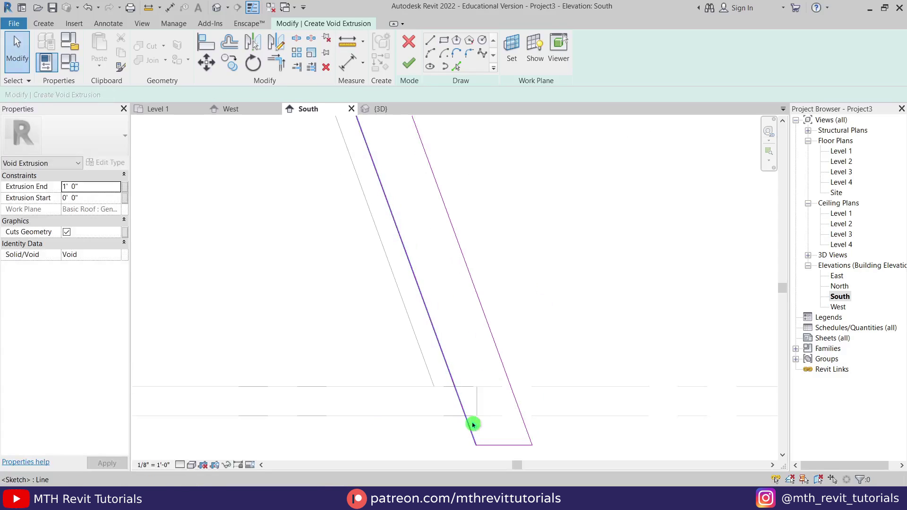
pyautogui.click(409, 63)
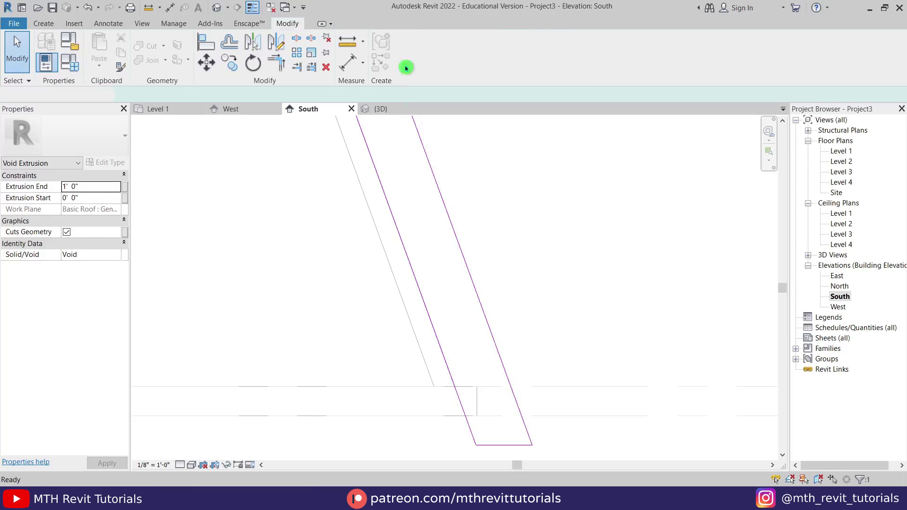
# - Stretch the void extrusion in the 3D view along the whole east side, past the roofs' north end
pyautogui.click(385, 111)
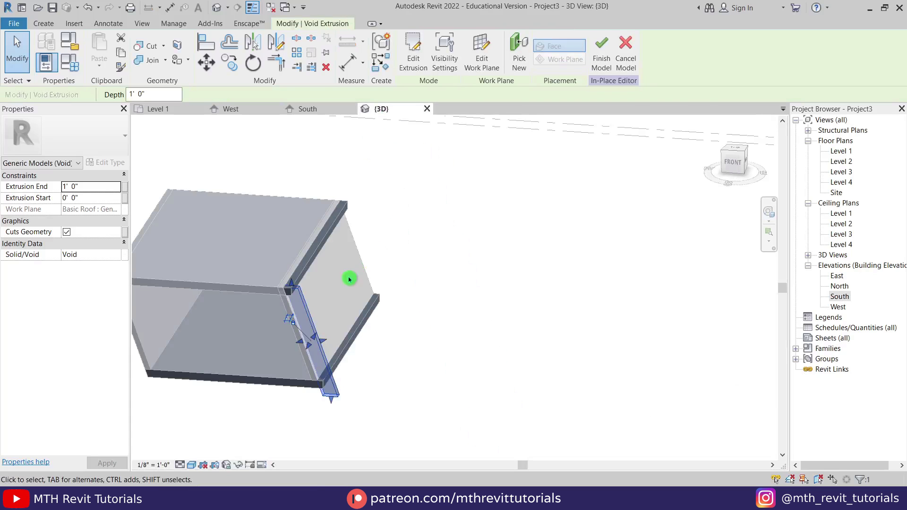
pyautogui.keyDown('shift'); pyautogui.moveTo(414, 335); pyautogui.dragTo(361, 342, button='middle'); pyautogui.keyUp('shift')
pyautogui.scroll(5, 326, 334)
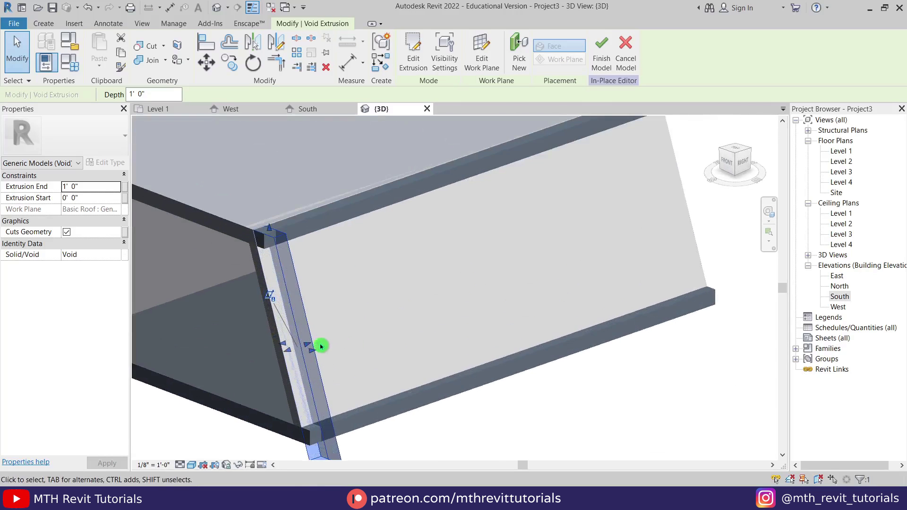
pyautogui.moveTo(295, 347); pyautogui.dragTo(669, 279)
pyautogui.scroll(-5, 291, 349)
pyautogui.keyDown('shift'); pyautogui.moveTo(561, 313); pyautogui.dragTo(518, 305, button='middle'); pyautogui.keyUp('shift')
pyautogui.click(599, 339)
pyautogui.scroll(-5, 586, 331)
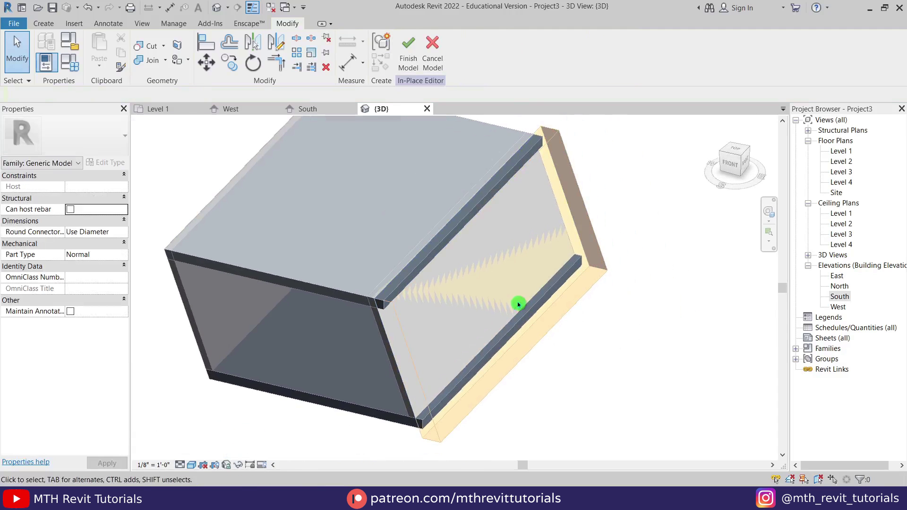
# - Cut the top and bottom roofs with the east void and finish the in-place model
pyautogui.click(156, 47)
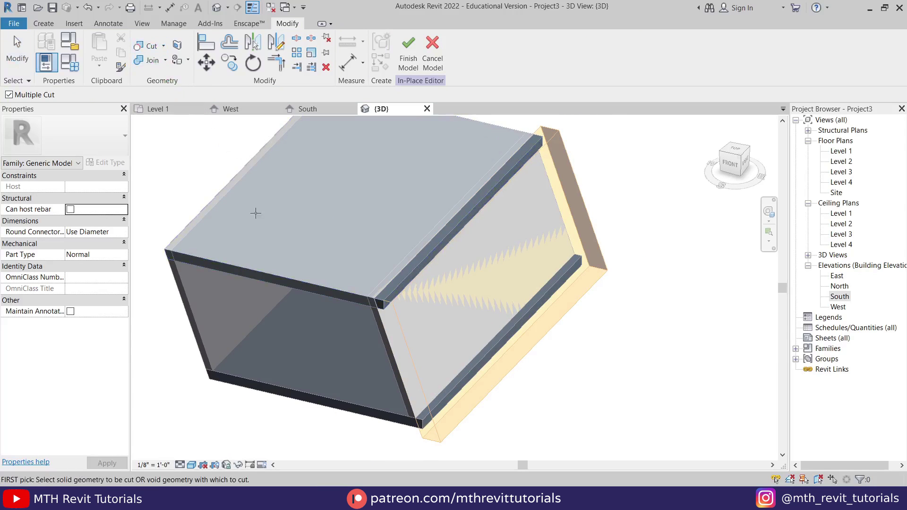
pyautogui.click(569, 176)
pyautogui.click(520, 171)
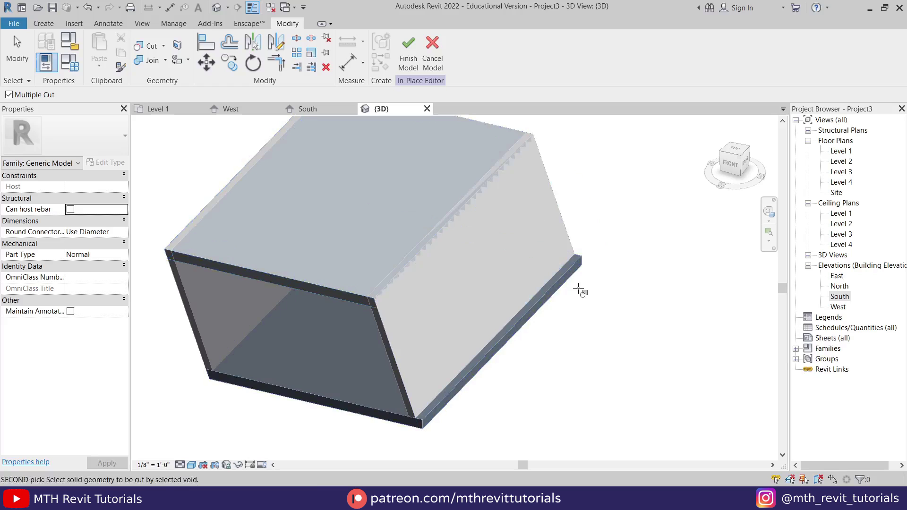
pyautogui.press('Escape')
pyautogui.keyDown('shift'); pyautogui.moveTo(330, 405); pyautogui.dragTo(535, 421, button='middle'); pyautogui.keyUp('shift')
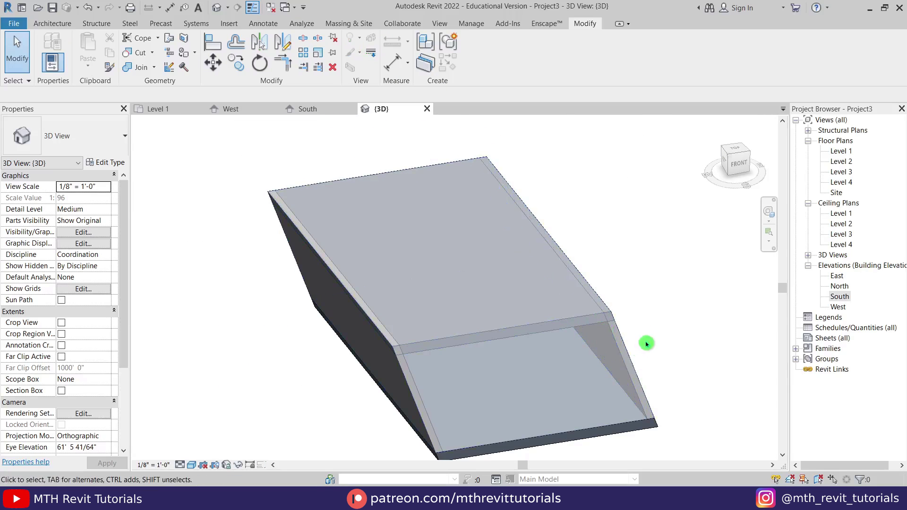
# - Join the top roof's geometry with the east and west slanted walls
pyautogui.scroll(6, 594, 324)
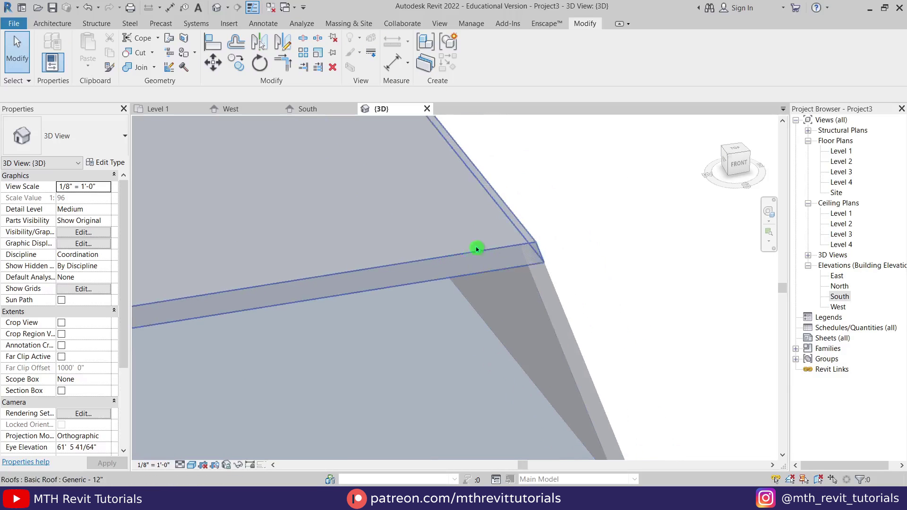
pyautogui.scroll(-4, 472, 251)
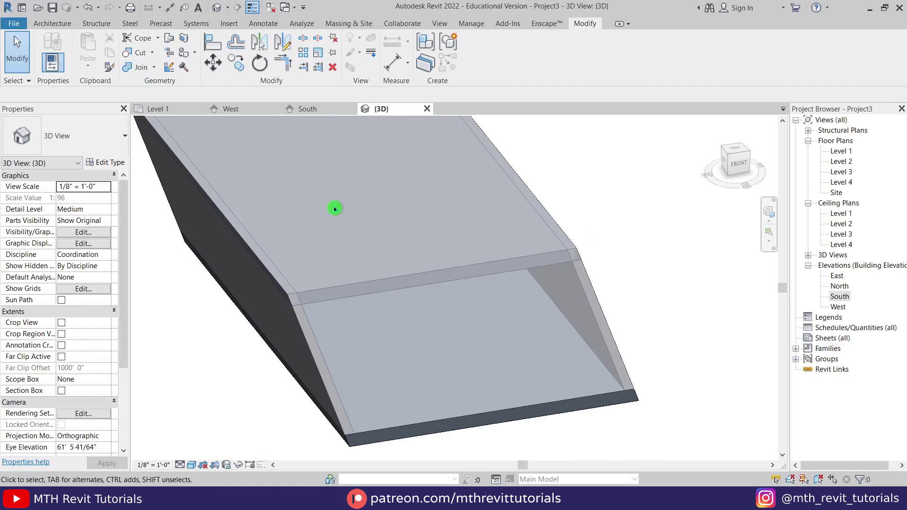
pyautogui.click(147, 72)
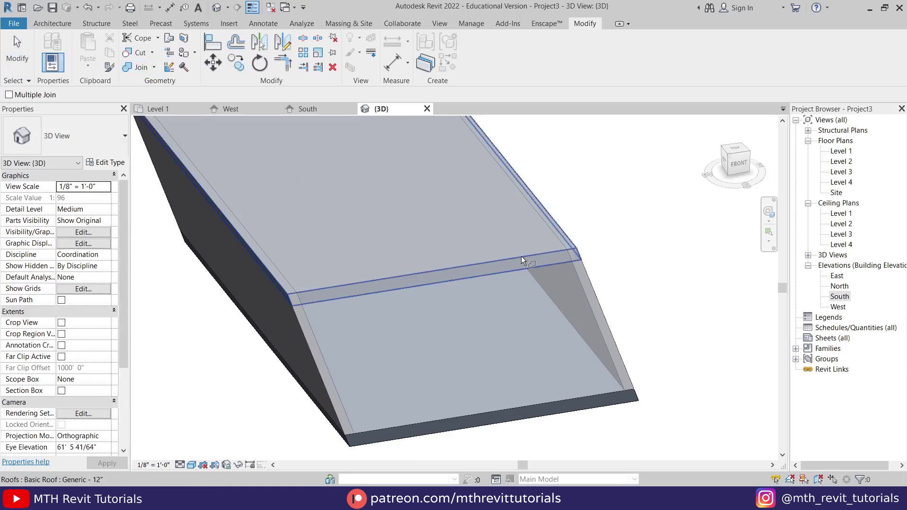
pyautogui.click(521, 256)
pyautogui.click(592, 282)
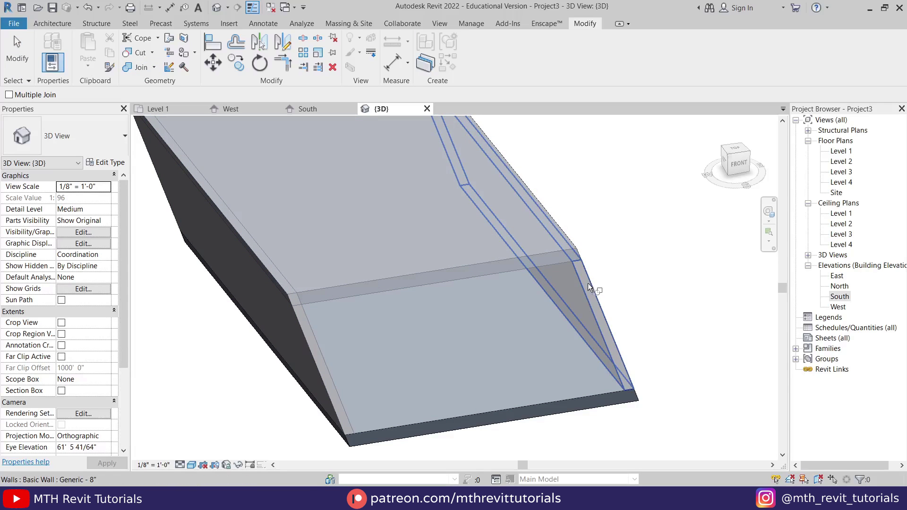
pyautogui.click(325, 288)
pyautogui.click(295, 310)
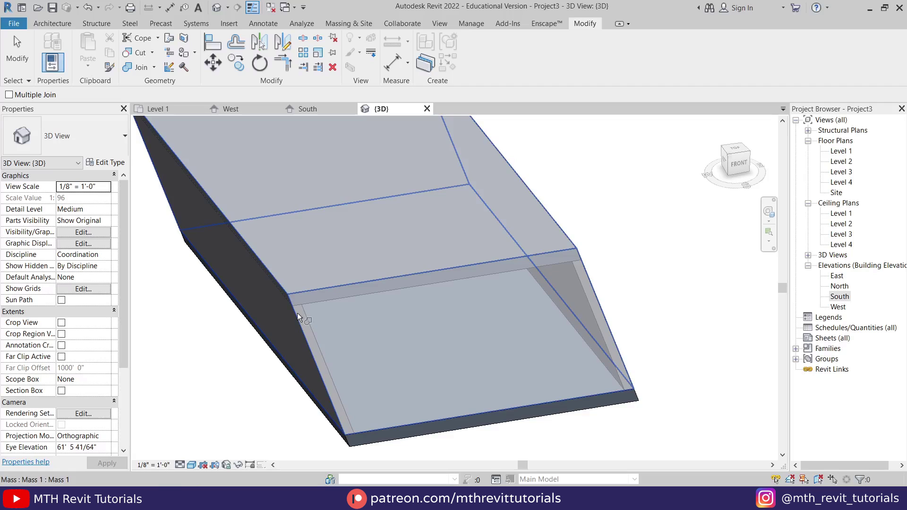
# - Join the bottom roof's geometry with both slanted walls
pyautogui.click(551, 347)
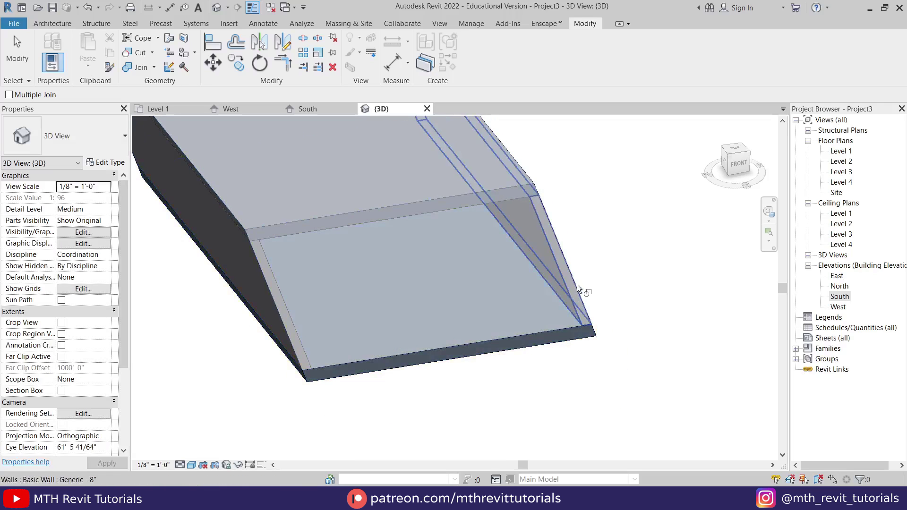
pyautogui.click(304, 356)
pyautogui.press('Escape')
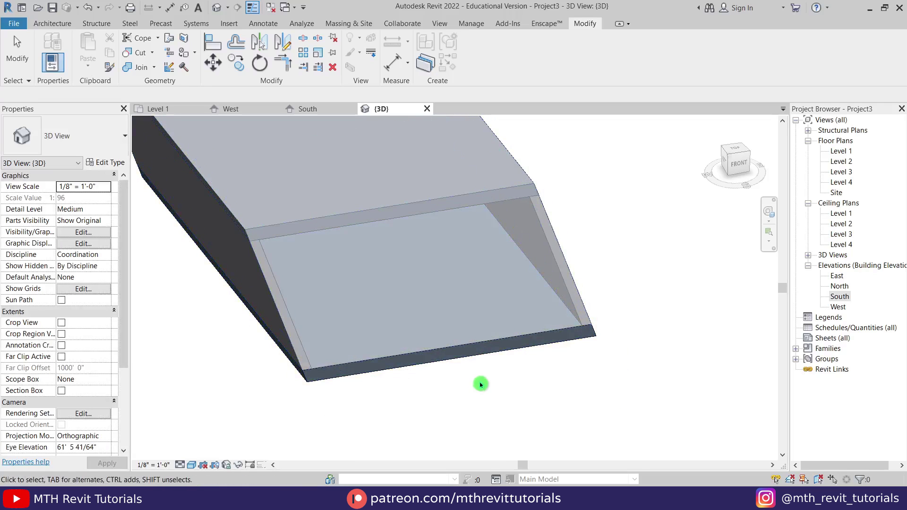
# - Hide the Mass category in the 3D view's visibility/graphic overrides
pyautogui.keyDown('shift'); pyautogui.moveTo(568, 339); pyautogui.dragTo(477, 298, button='middle'); pyautogui.keyUp('shift')
pyautogui.moveTo(478, 298); pyautogui.dragTo(583, 475, button='middle')
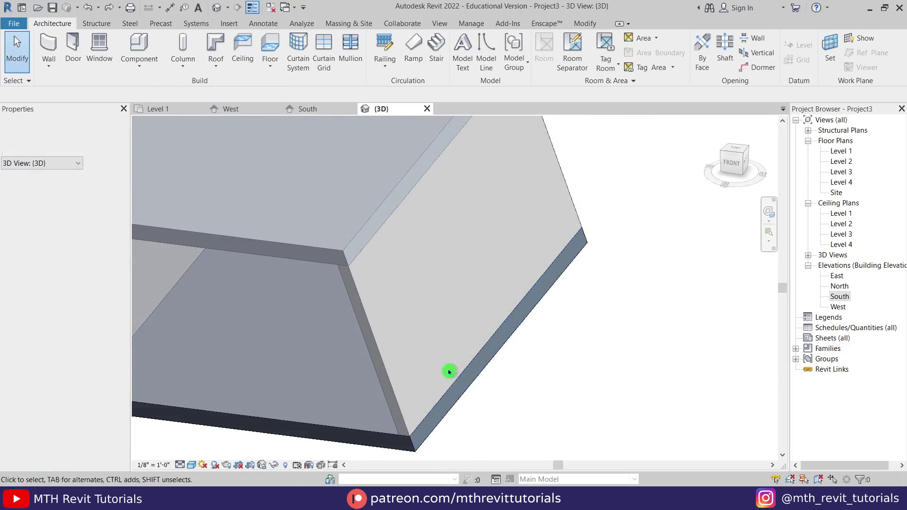
pyautogui.scroll(-1, 450, 373)
pyautogui.moveTo(449, 373); pyautogui.dragTo(579, 387, button='middle')
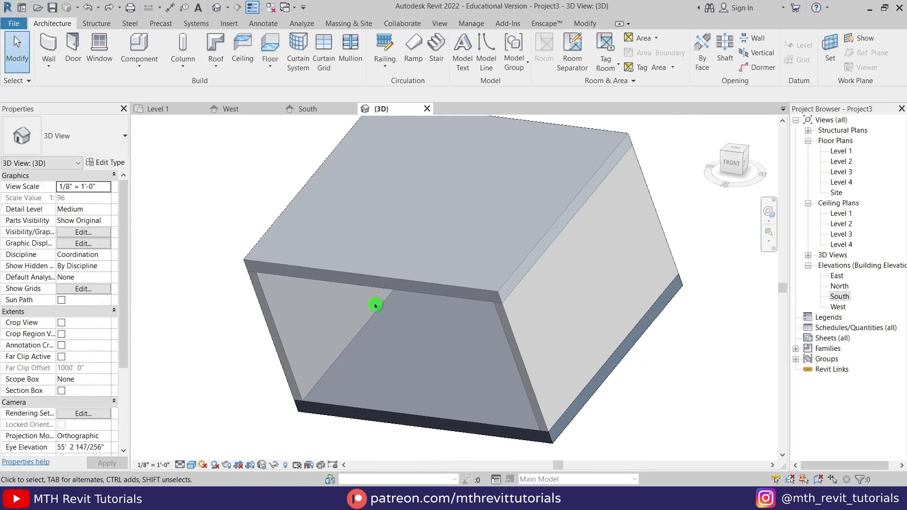
pyautogui.press('v')
pyautogui.press('v')
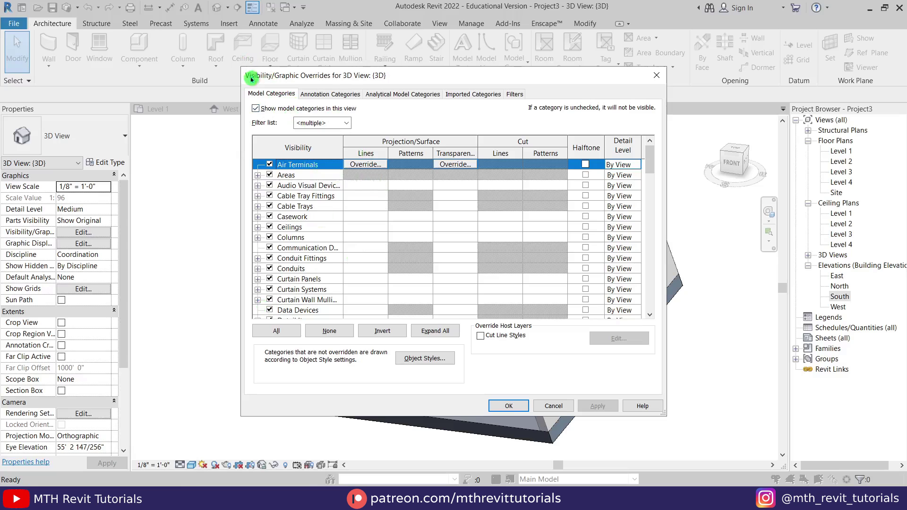
pyautogui.scroll(-3, 424, 205)
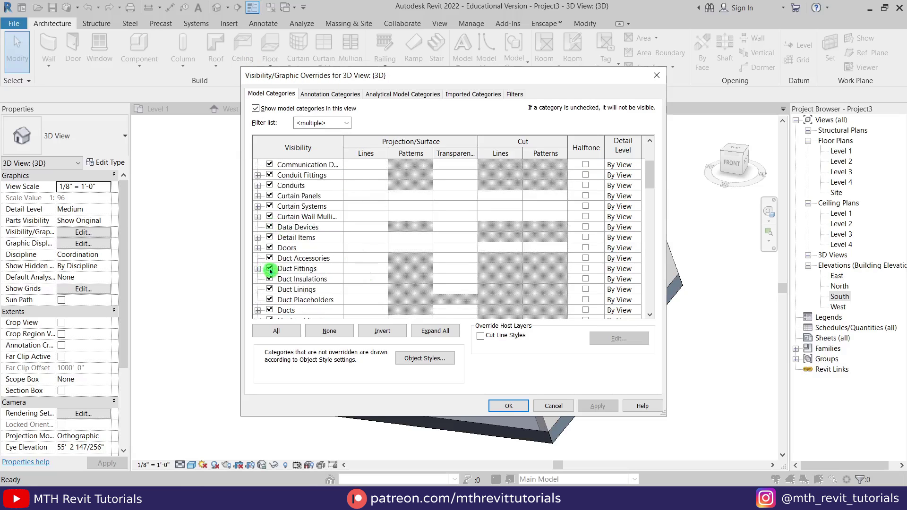
pyautogui.press('d')
pyautogui.press('m')
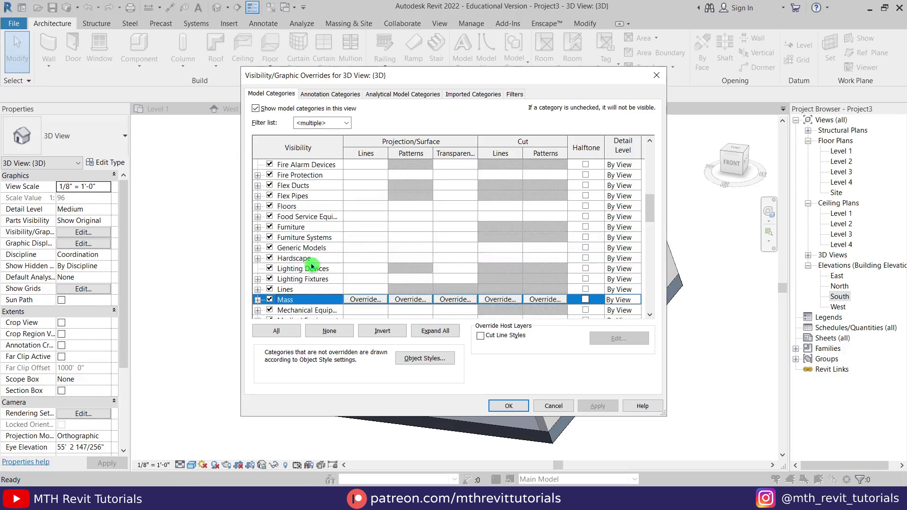
pyautogui.click(507, 407)
pyautogui.keyDown('shift'); pyautogui.moveTo(427, 340); pyautogui.dragTo(314, 361, button='middle'); pyautogui.keyUp('shift')
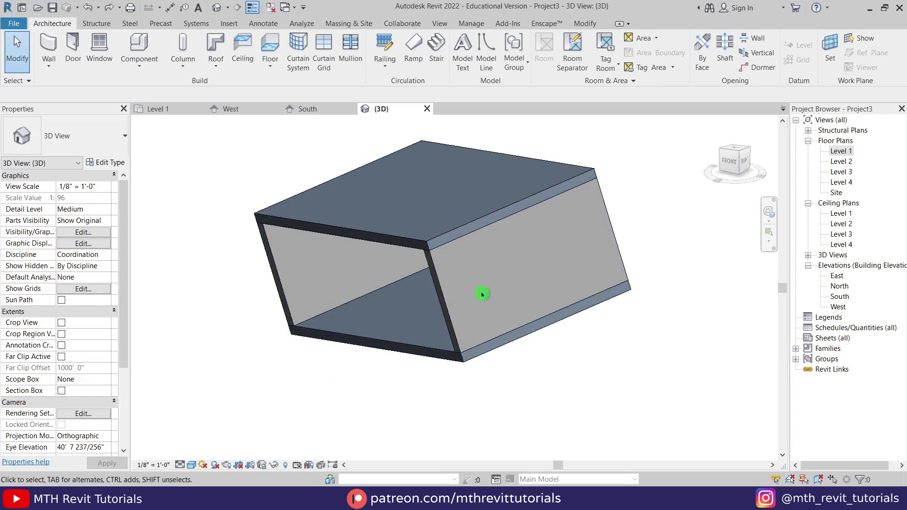
# - In the Level 2 plan, draw a Generic - 8" wall up to Level 3 across the building, offset 4' 0" inward from the roof's north edge
pyautogui.doubleClick(837, 163)
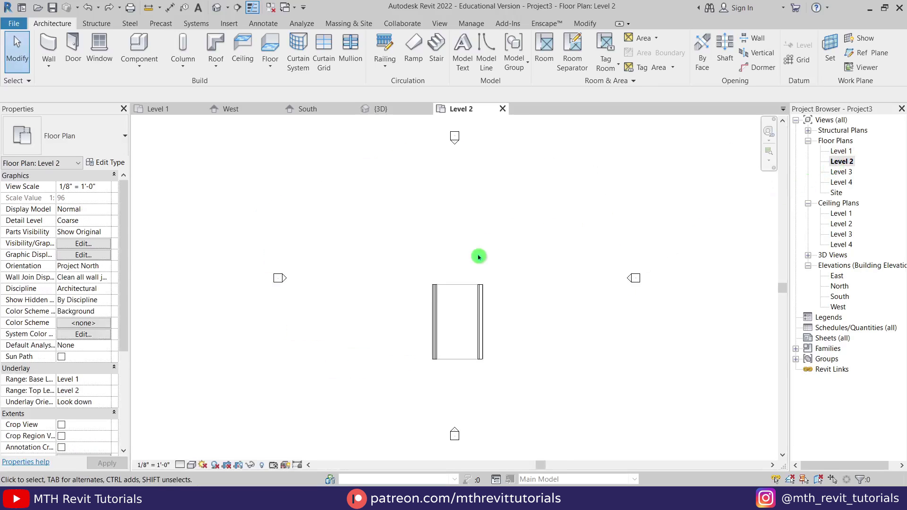
pyautogui.scroll(2, 473, 306)
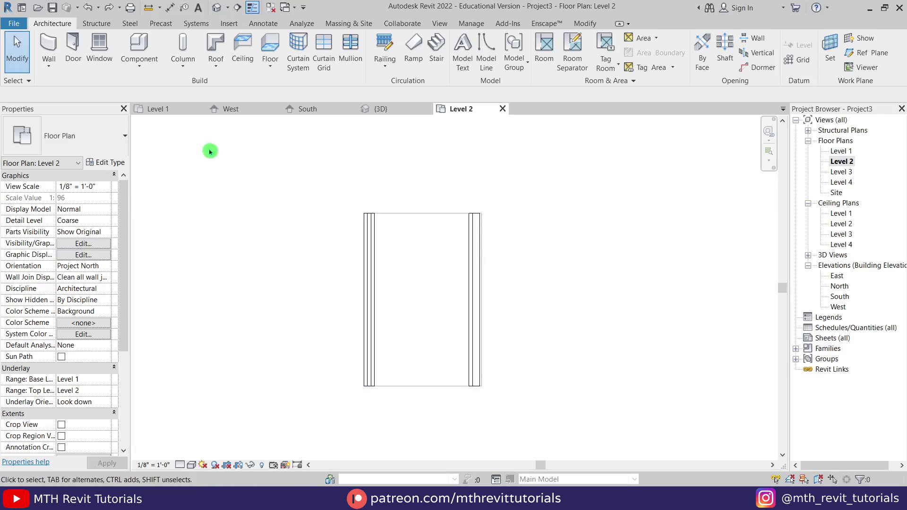
pyautogui.click(49, 48)
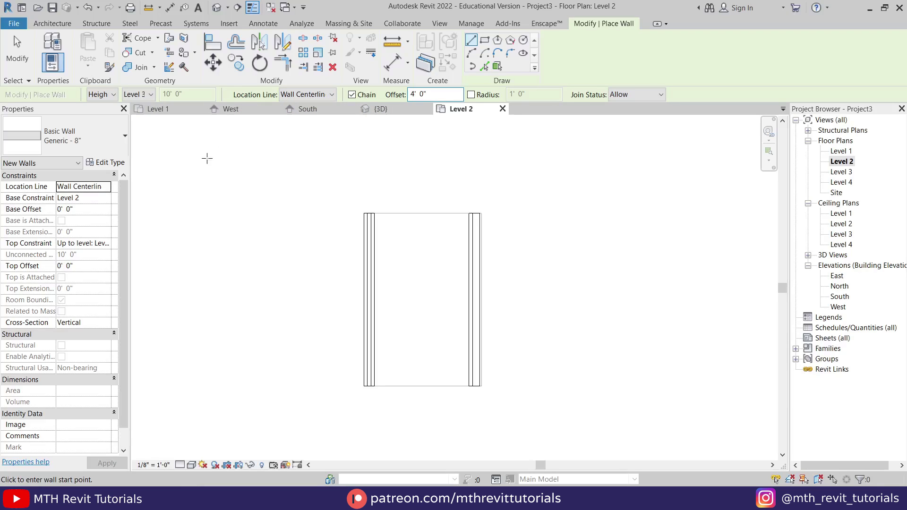
pyautogui.click(103, 243)
pyautogui.click(96, 283)
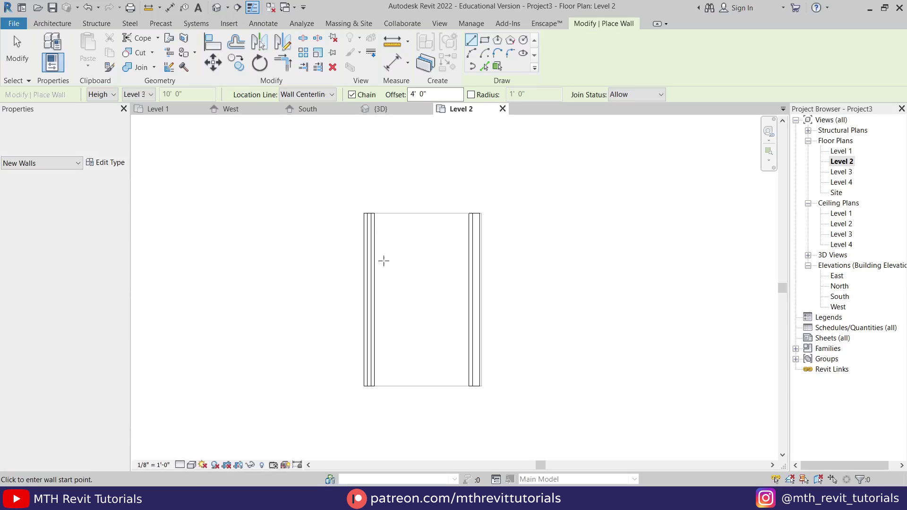
pyautogui.scroll(1, 381, 225)
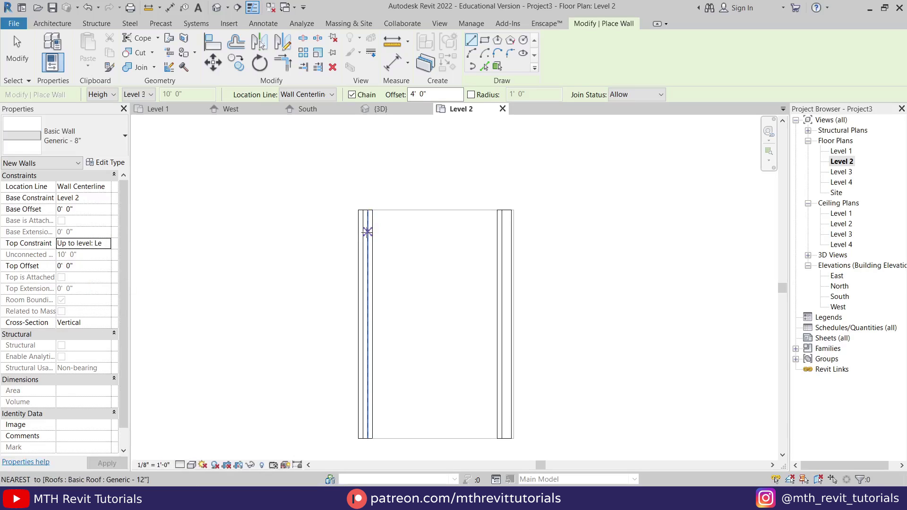
pyautogui.click(358, 209)
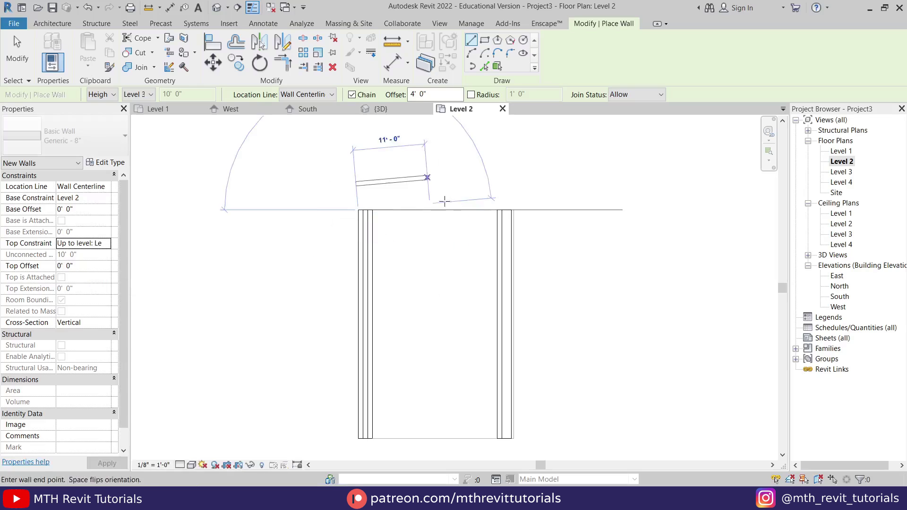
pyautogui.click(514, 209)
pyautogui.press('Escape')
pyautogui.press('Escape')
# - Draw a matching wall offset 4' 0" inward from the roof's south edge, from the southeast corner to the west wall's inner edge
pyautogui.moveTo(543, 333); pyautogui.dragTo(536, 271, button='middle')
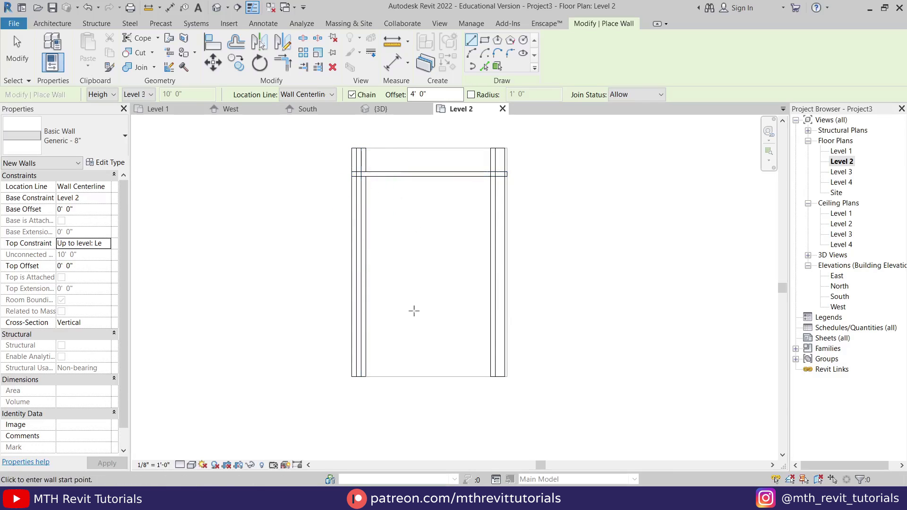
pyautogui.click(506, 377)
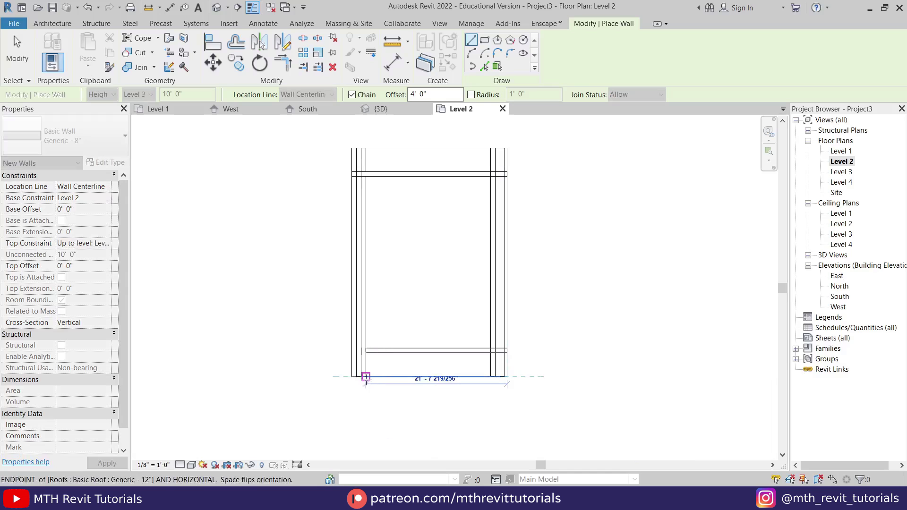
pyautogui.click(366, 377)
pyautogui.press('Escape')
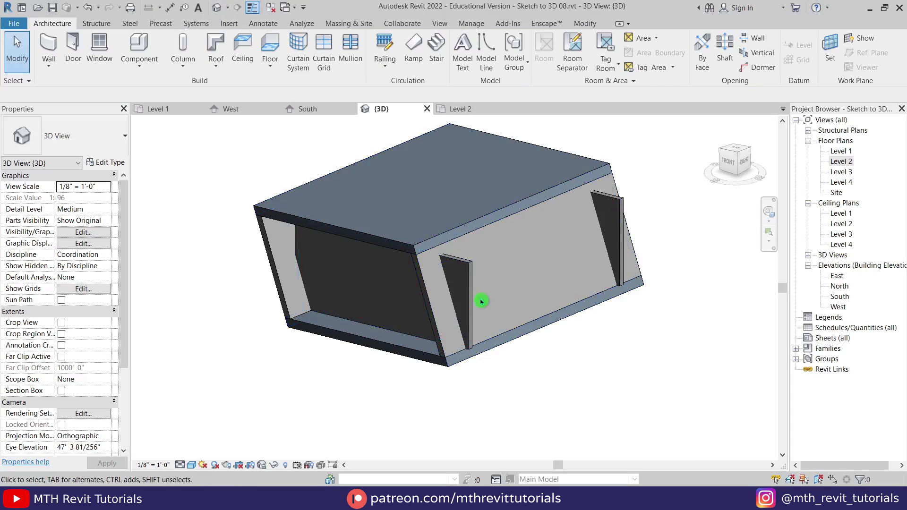
# - Edit the profile of the south end wall and delete its existing boundary lines
pyautogui.click(473, 290)
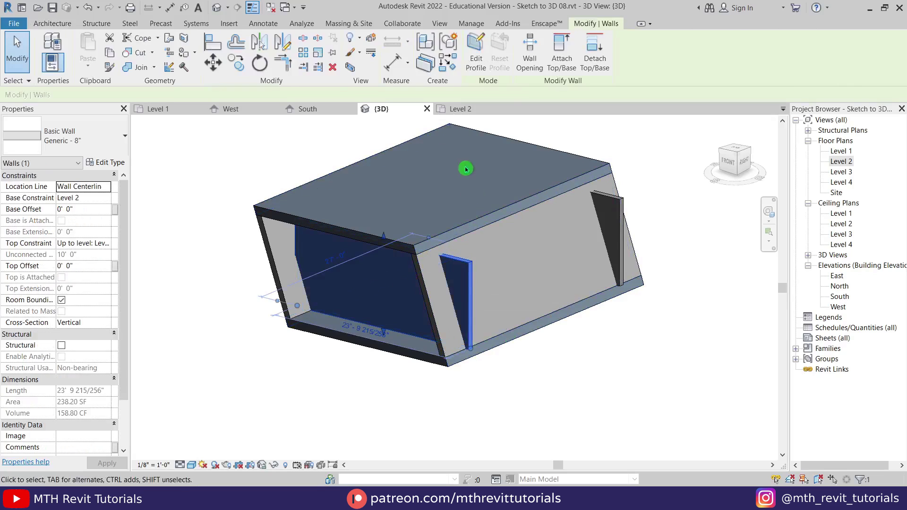
pyautogui.click(476, 63)
pyautogui.scroll(-2, 403, 366)
pyautogui.moveTo(257, 219); pyautogui.dragTo(499, 374)
pyautogui.press('Delete')
pyautogui.scroll(3, 405, 307)
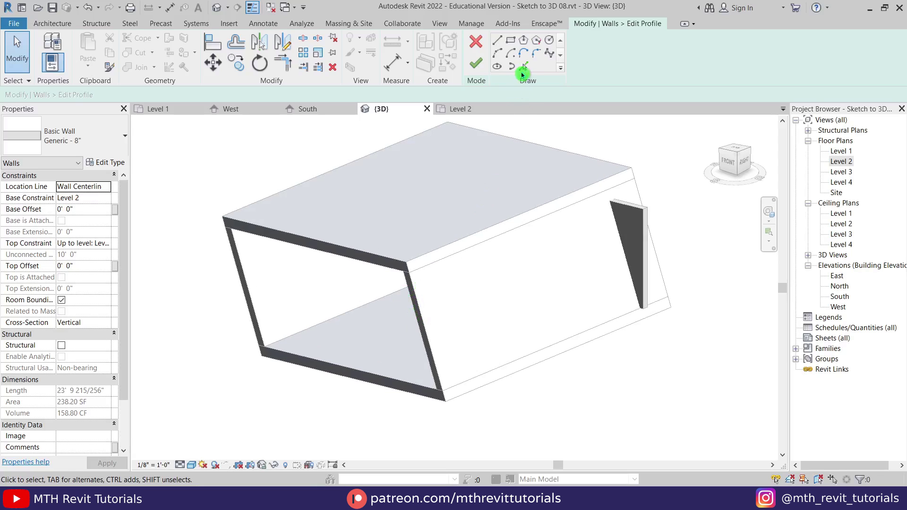
# - Trace the inner edges of both slanted walls and the top and bottom roofs as the south wall's new profile
pyautogui.click(526, 67)
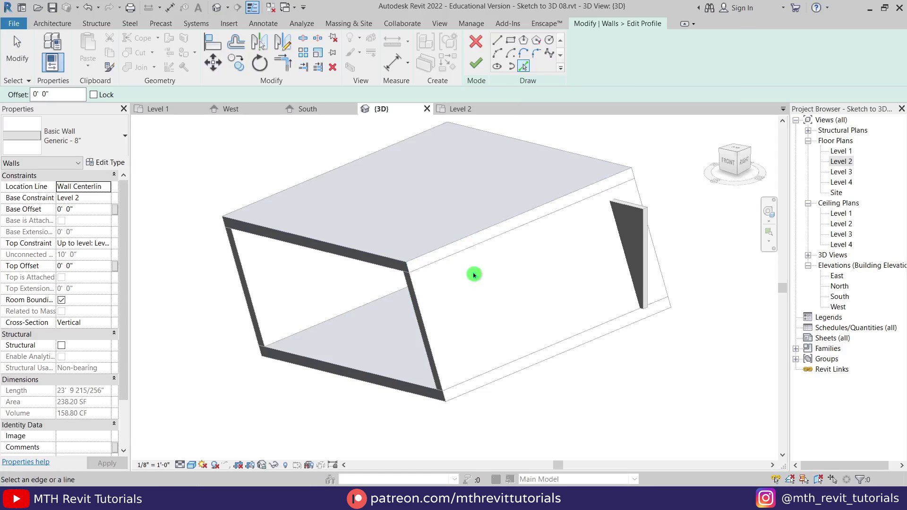
pyautogui.click(420, 324)
pyautogui.click(352, 254)
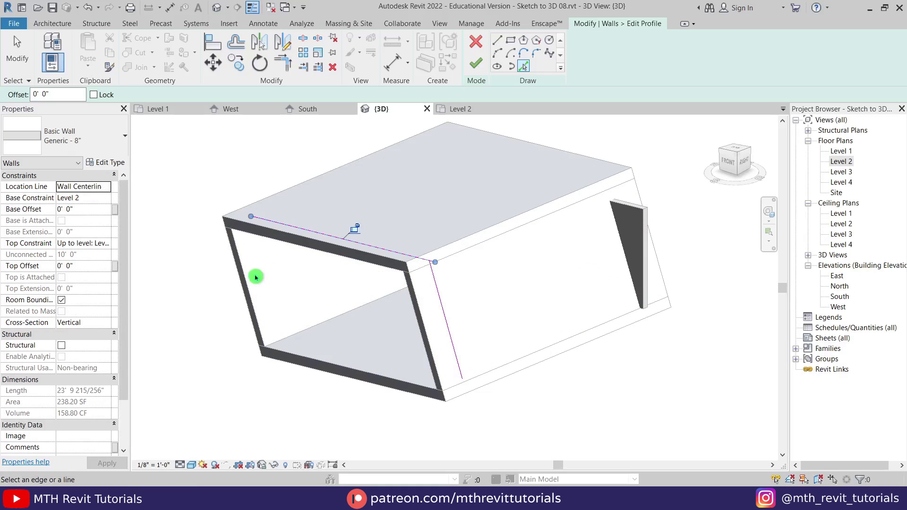
pyautogui.click(241, 276)
pyautogui.click(342, 367)
# - Trim the overlapping corners of the south wall's profile sketch into a closed loop and finish the sketch
pyautogui.press('t')
pyautogui.press('r')
pyautogui.scroll(2, 429, 267)
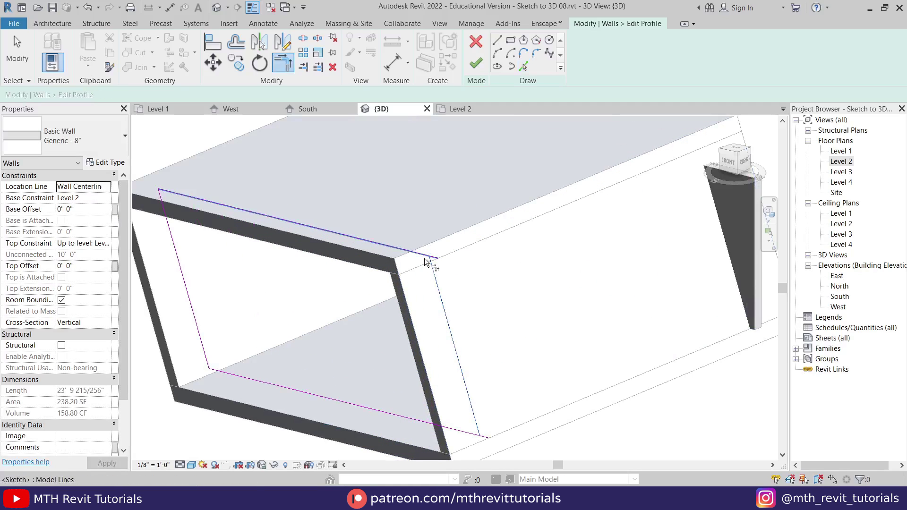
pyautogui.click(424, 257)
pyautogui.click(432, 268)
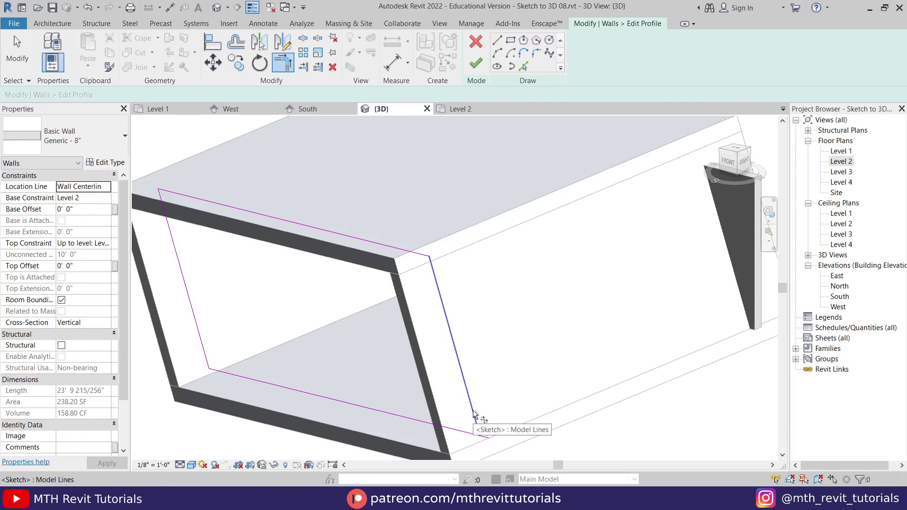
pyautogui.click(426, 266)
pyautogui.click(465, 432)
pyautogui.scroll(-2, 467, 359)
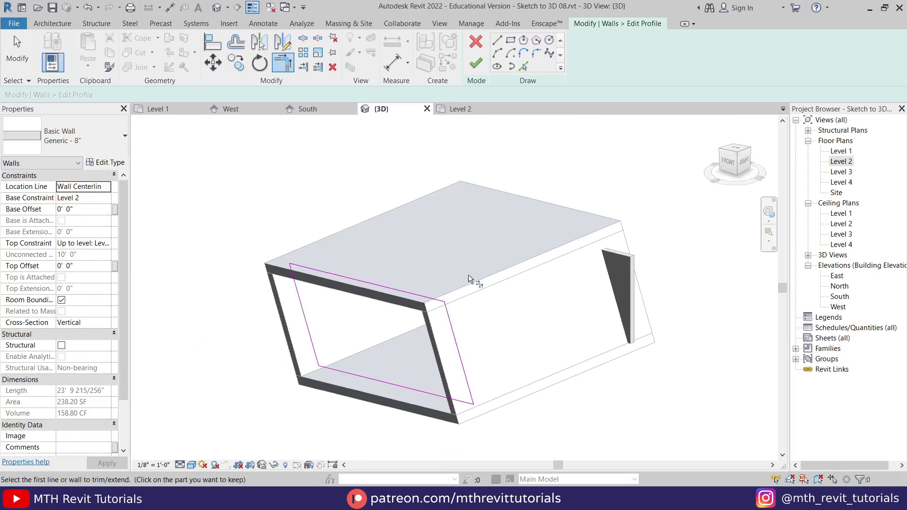
pyautogui.click(475, 64)
# - Delete the protruding north end wall
pyautogui.click(340, 427)
pyautogui.keyDown('shift'); pyautogui.moveTo(341, 427); pyautogui.dragTo(472, 388, button='middle'); pyautogui.keyUp('shift')
pyautogui.keyDown('shift'); pyautogui.moveTo(584, 356); pyautogui.dragTo(488, 376, button='middle'); pyautogui.keyUp('shift')
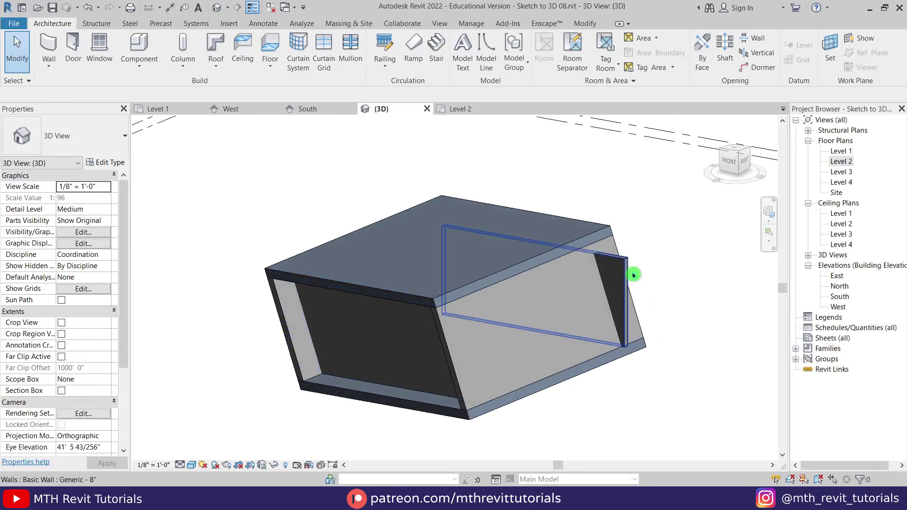
pyautogui.click(629, 274)
pyautogui.click(338, 72)
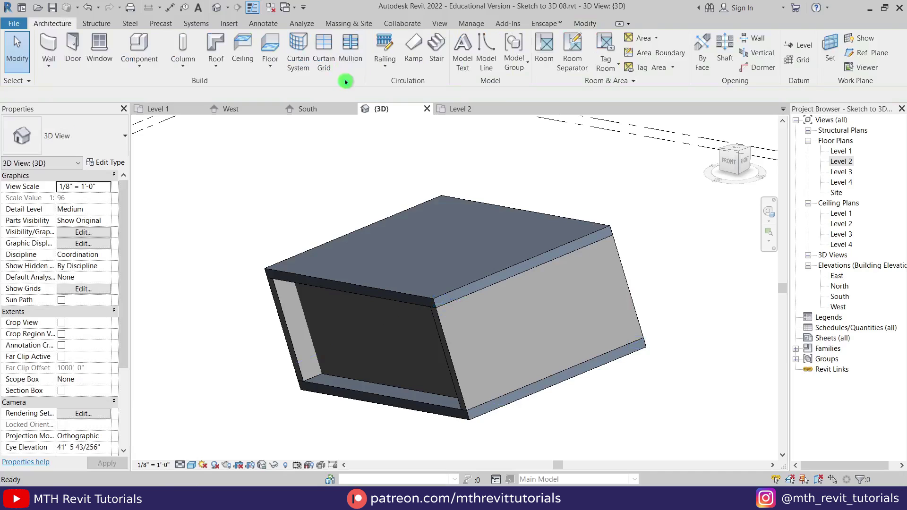
# - In the Level 2 plan, copy the reshaped south end wall to the building's north edge
pyautogui.click(466, 110)
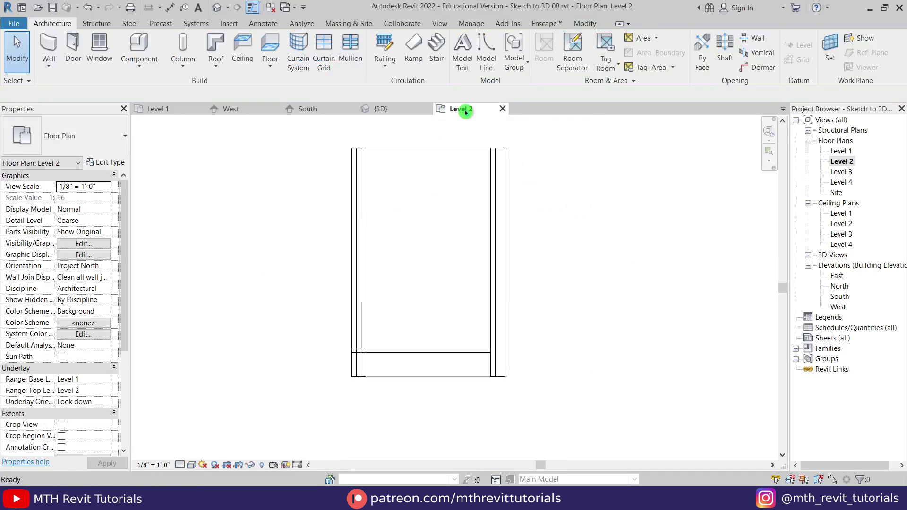
pyautogui.click(422, 350)
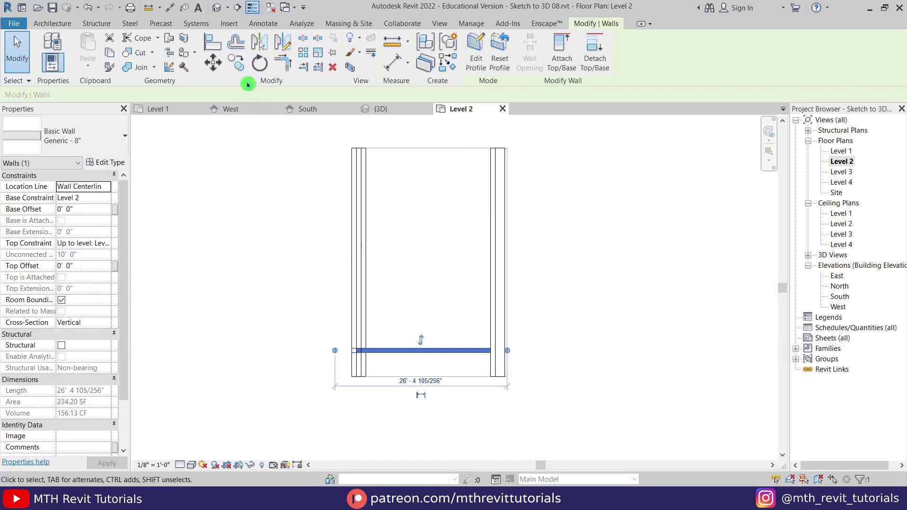
pyautogui.click(236, 63)
pyautogui.click(465, 349)
pyautogui.click(466, 151)
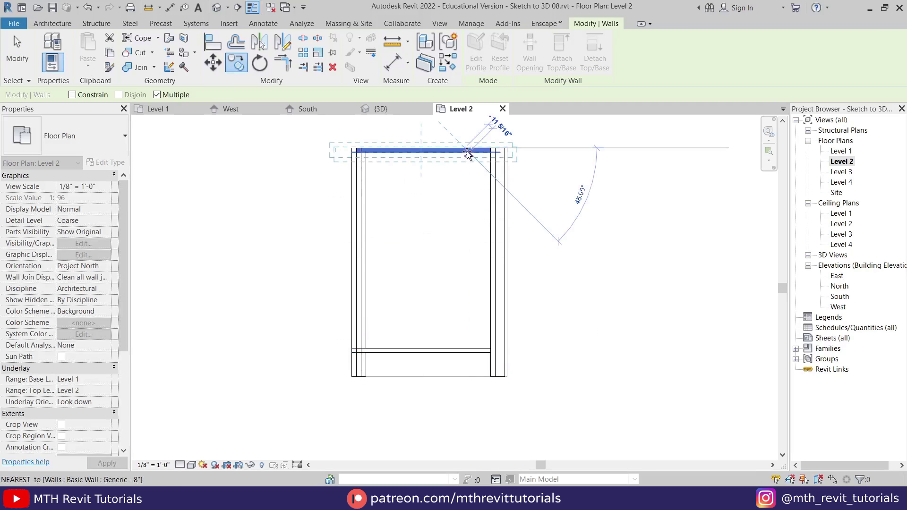
# - Move the copied wall 4' inward from the north edge and check the end walls in the 3D view
pyautogui.press('v')
pyautogui.click(467, 151)
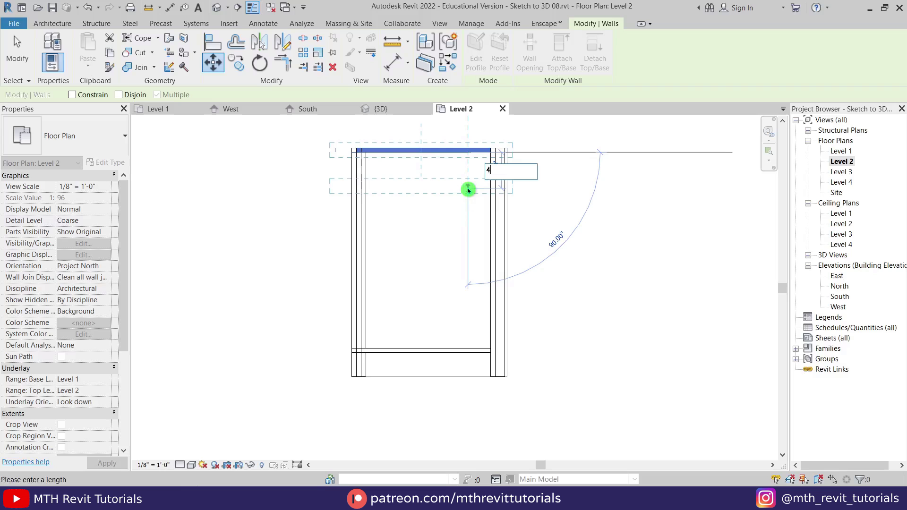
pyautogui.write('4')
pyautogui.press('Return')
pyautogui.press('Escape')
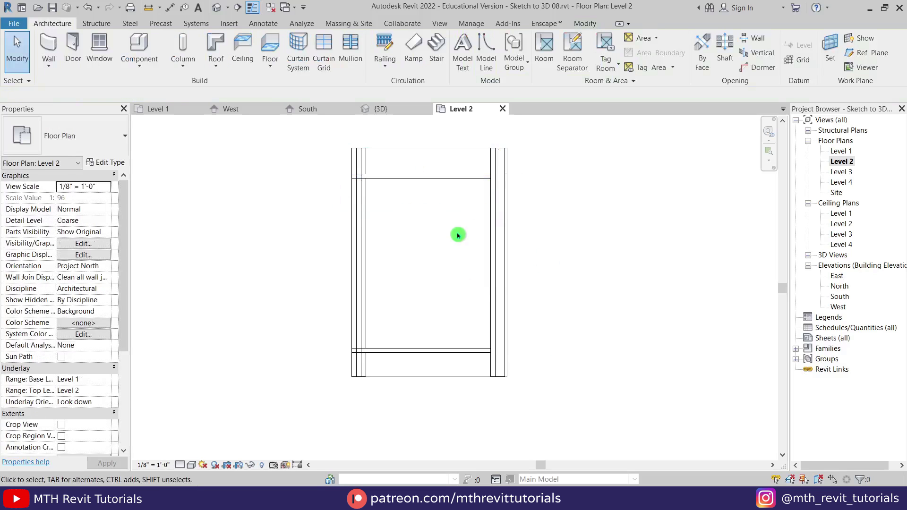
pyautogui.scroll(1, 457, 235)
pyautogui.click(393, 109)
pyautogui.keyDown('shift'); pyautogui.moveTo(547, 324); pyautogui.dragTo(472, 367, button='middle'); pyautogui.keyUp('shift')
pyautogui.scroll(1, 353, 366)
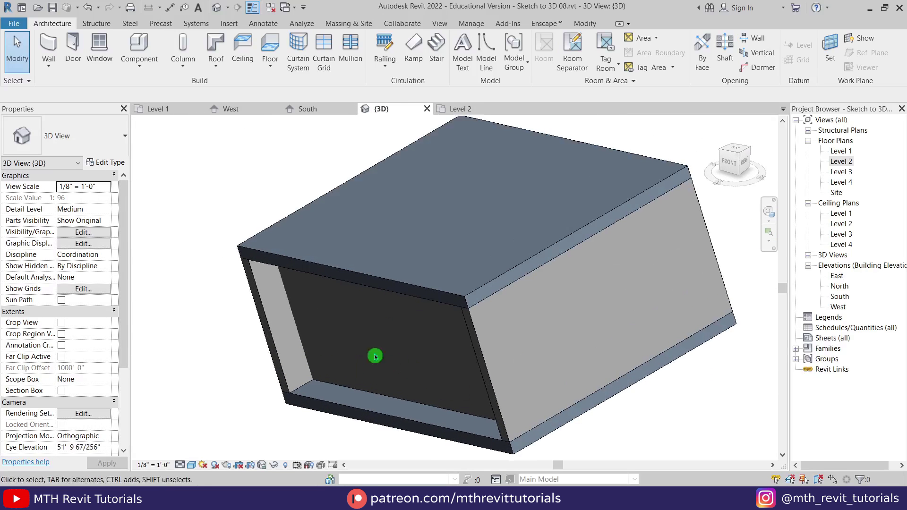
pyautogui.scroll(-2, 596, 321)
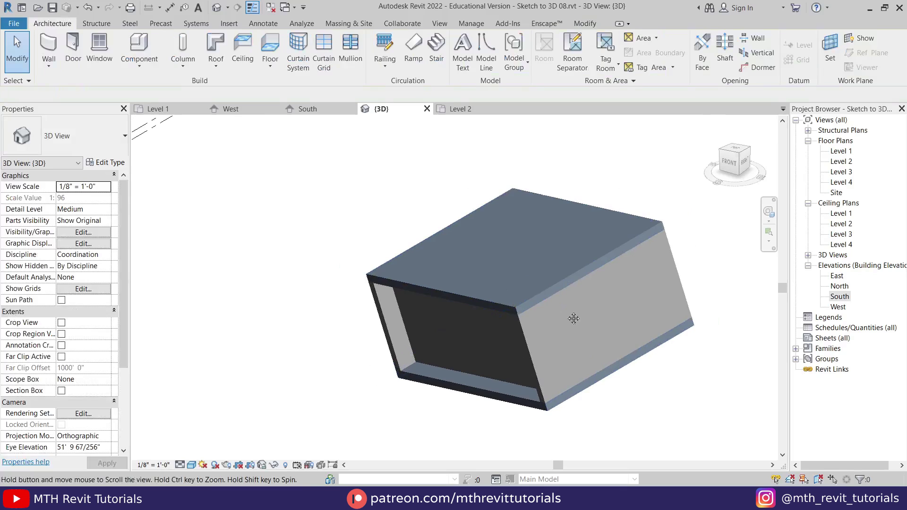
# - In the Level 2 plan, draw two Storefront curtain walls in the south end wall, 8' 0" long at the west and about 4' 6" at the east
pyautogui.doubleClick(842, 162)
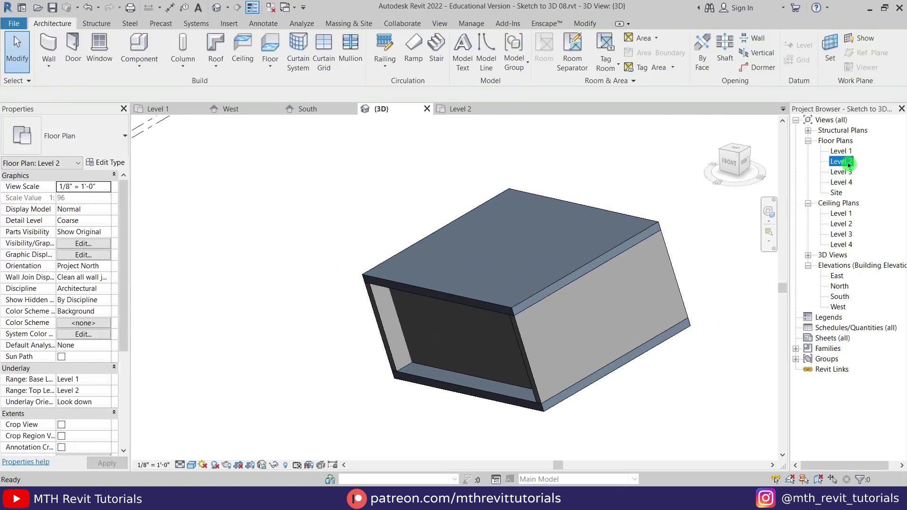
pyautogui.click(55, 48)
pyautogui.click(64, 135)
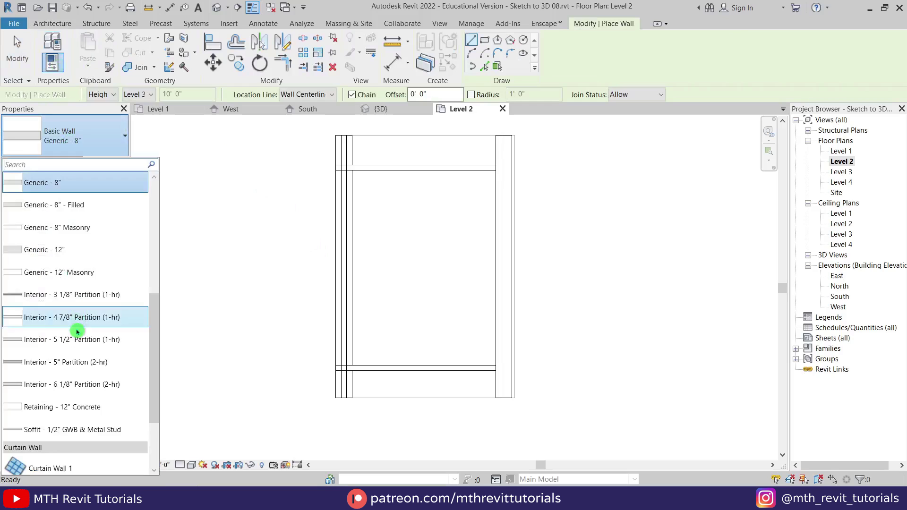
pyautogui.scroll(-3, 78, 331)
pyautogui.click(64, 430)
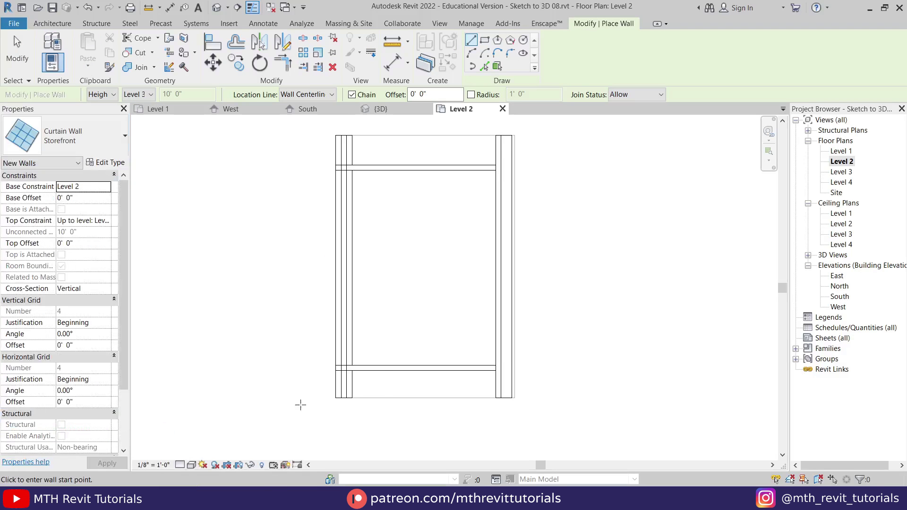
pyautogui.scroll(3, 383, 366)
pyautogui.click(318, 369)
pyautogui.click(439, 370)
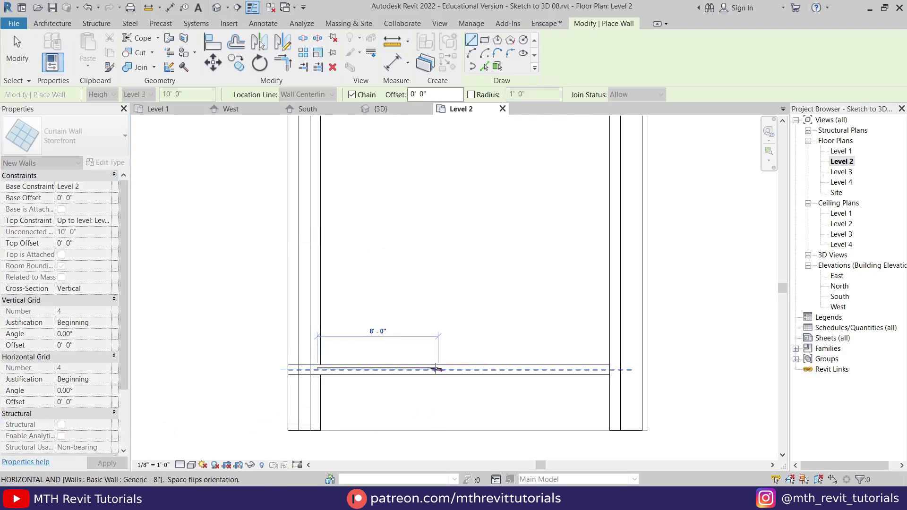
pyautogui.click(529, 370)
pyautogui.click(596, 370)
pyautogui.press('Escape')
# - Draw one Storefront curtain wall along the middle and eastern part of the north end wall
pyautogui.scroll(-3, 598, 368)
pyautogui.moveTo(515, 254); pyautogui.dragTo(512, 395, button='middle')
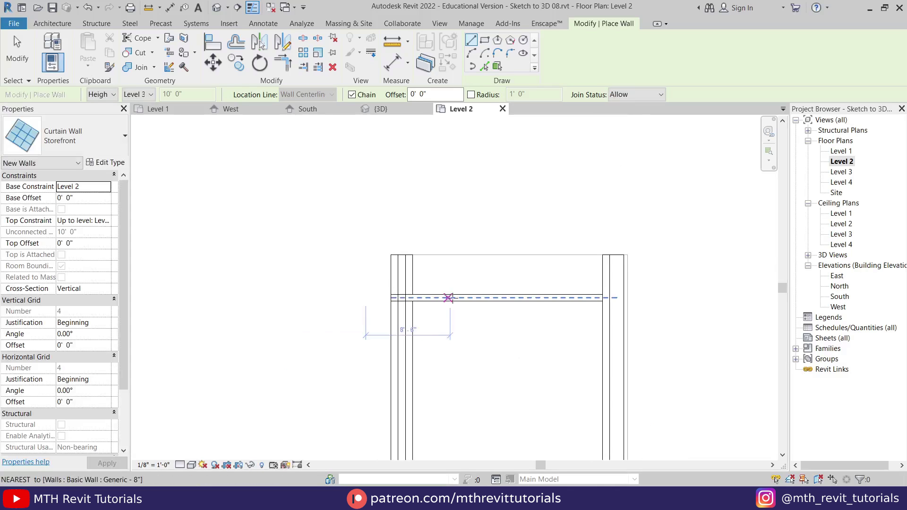
pyautogui.click(458, 298)
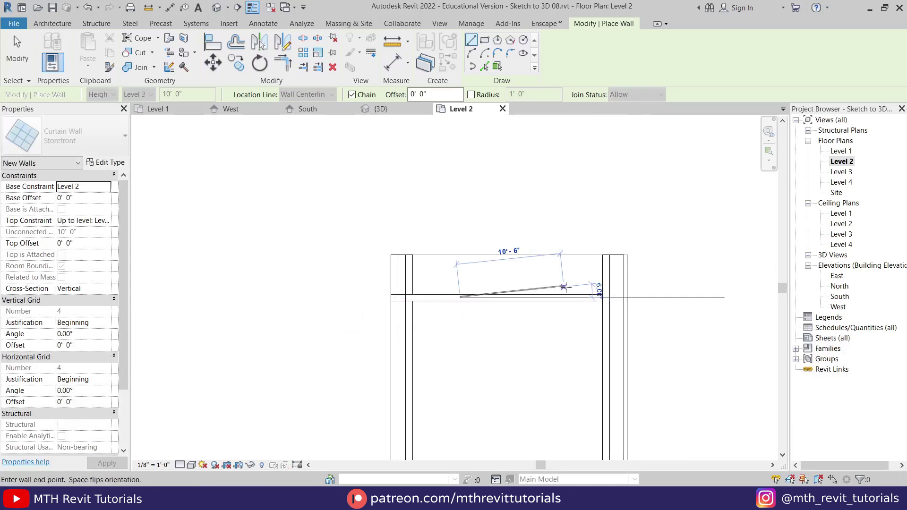
pyautogui.click(596, 297)
pyautogui.press('Escape')
pyautogui.press('Escape')
# - In the South elevation, edit the profile of the west storefront and delete its west vertical boundary line
pyautogui.doubleClick(839, 296)
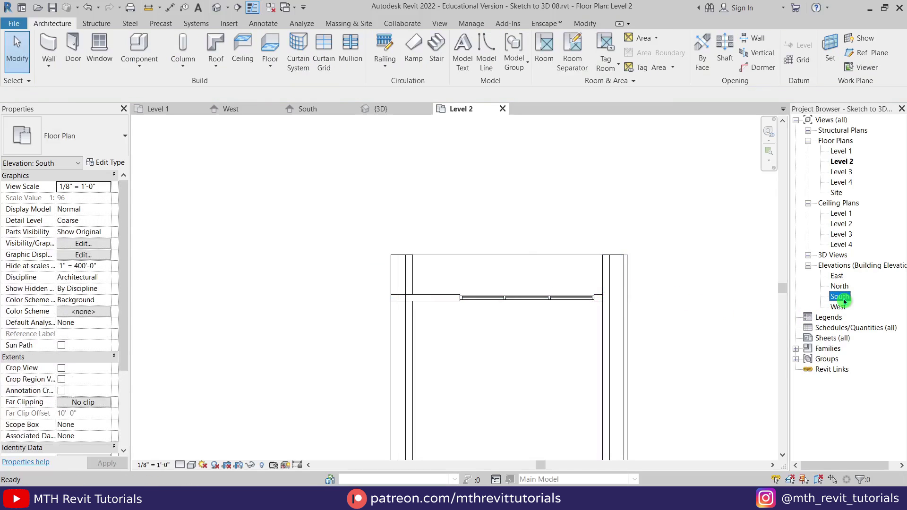
pyautogui.moveTo(332, 355); pyautogui.dragTo(387, 363, button='middle')
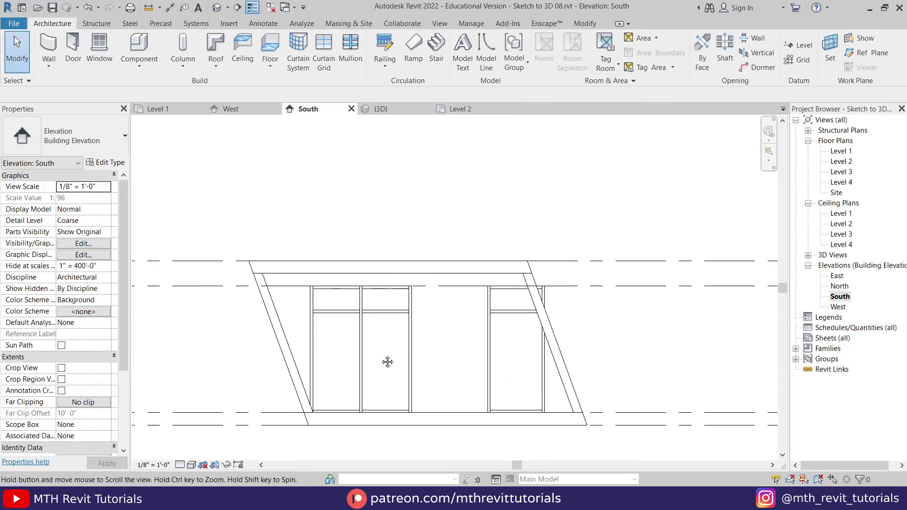
pyautogui.scroll(1, 361, 310)
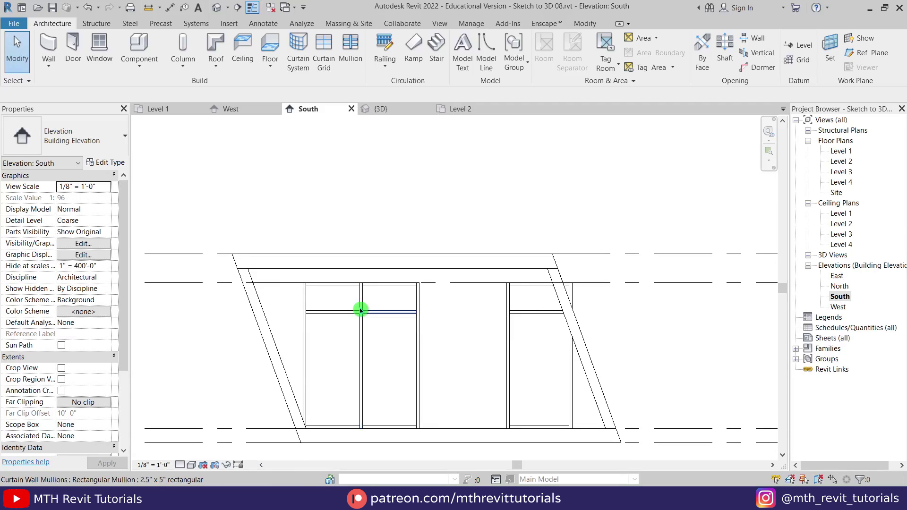
pyautogui.press('Tab')
pyautogui.click(360, 310)
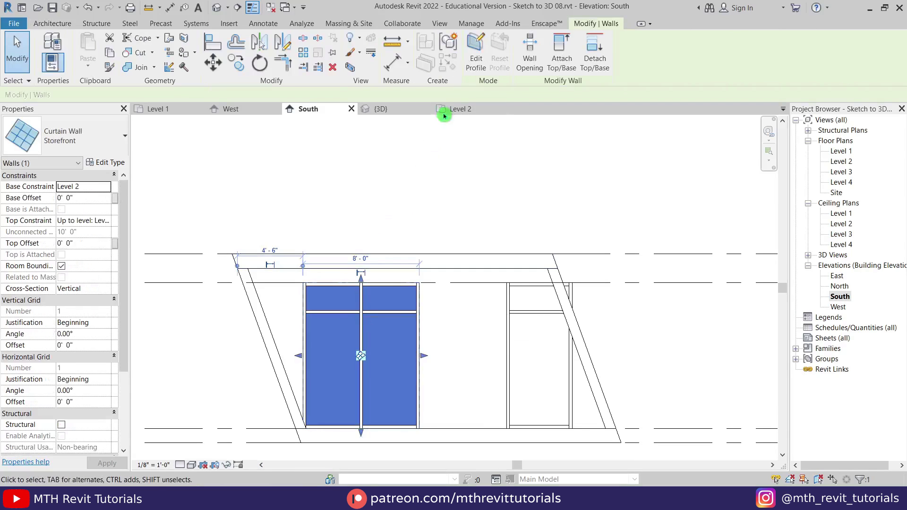
pyautogui.click(472, 70)
pyautogui.moveTo(340, 260); pyautogui.dragTo(286, 306)
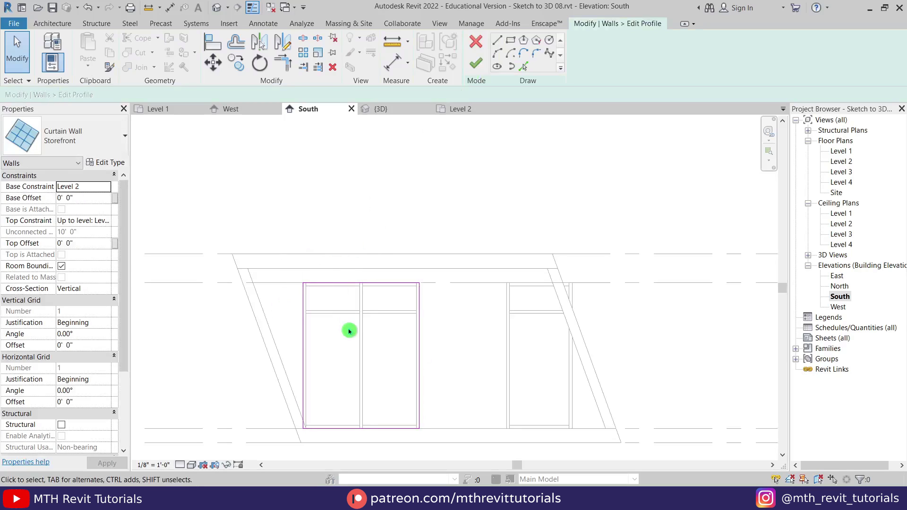
pyautogui.moveTo(347, 327); pyautogui.dragTo(261, 342)
pyautogui.press('Delete')
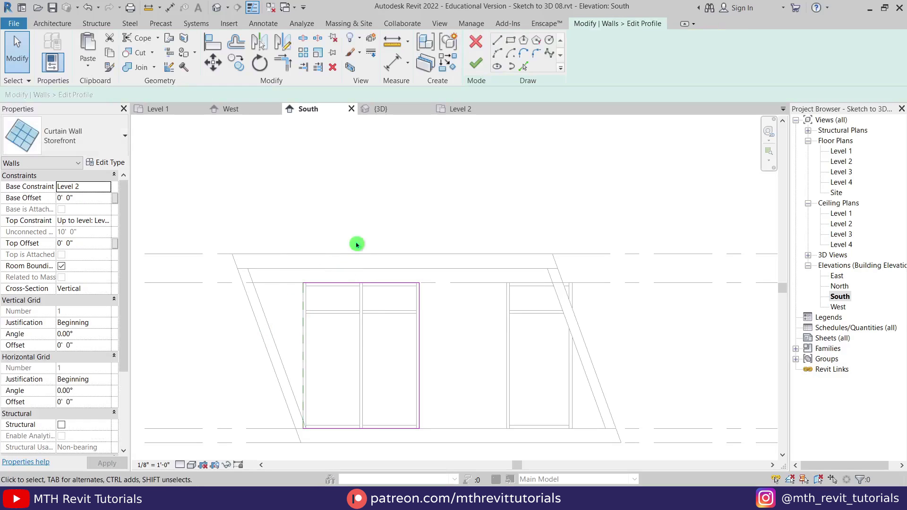
# - Close the west storefront's profile along the slanted wall's inner edge, trim it, and finish by deleting the invalid mullions
pyautogui.click(525, 68)
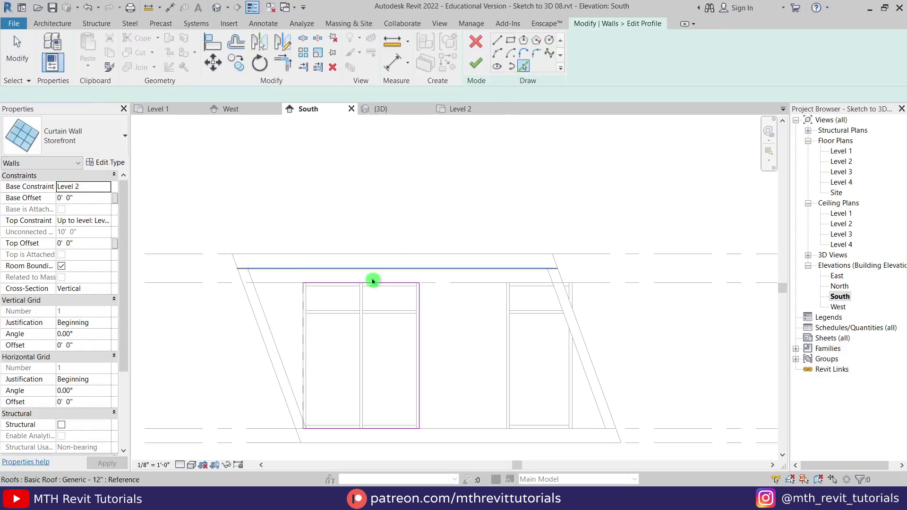
pyautogui.click(266, 313)
pyautogui.press('t')
pyautogui.press('r')
pyautogui.click(308, 285)
pyautogui.click(291, 391)
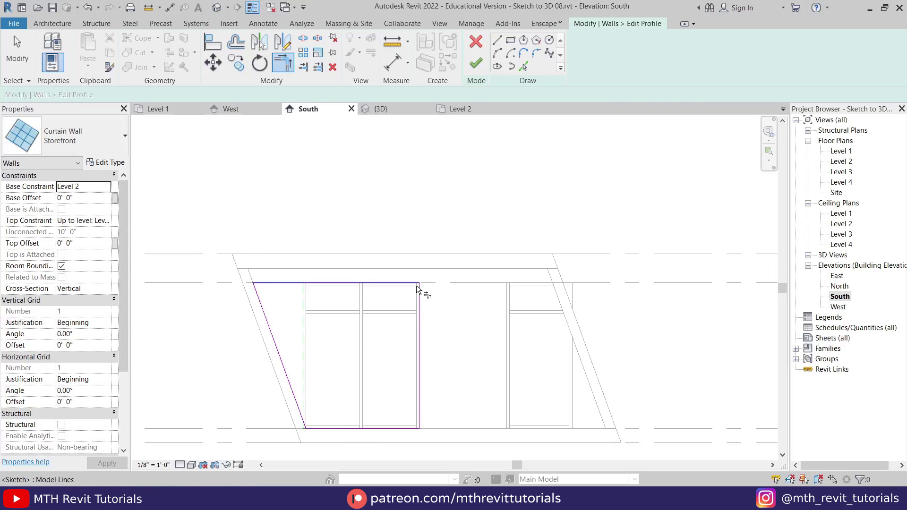
pyautogui.click(474, 62)
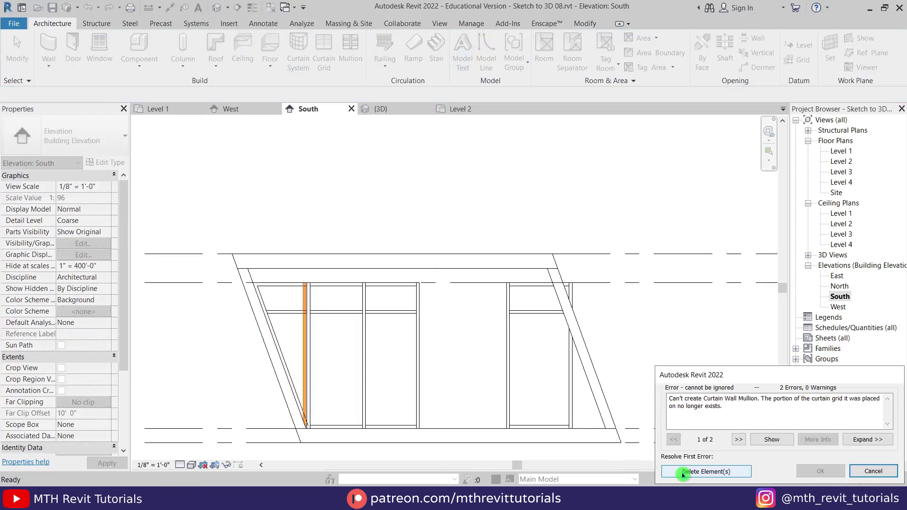
pyautogui.click(706, 471)
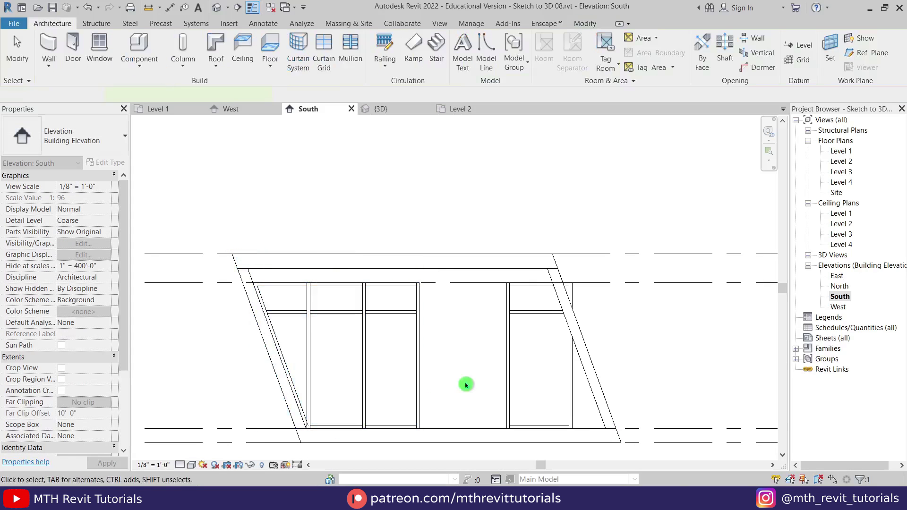
# - Edit the profile of the east storefront and delete its east vertical boundary line
pyautogui.click(507, 355)
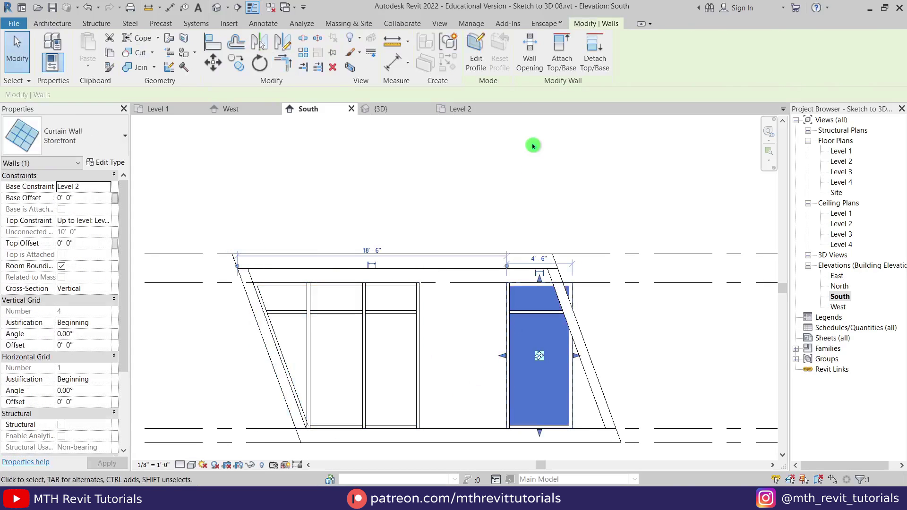
pyautogui.moveTo(649, 235); pyautogui.dragTo(566, 364)
pyautogui.moveTo(647, 330); pyautogui.dragTo(556, 353)
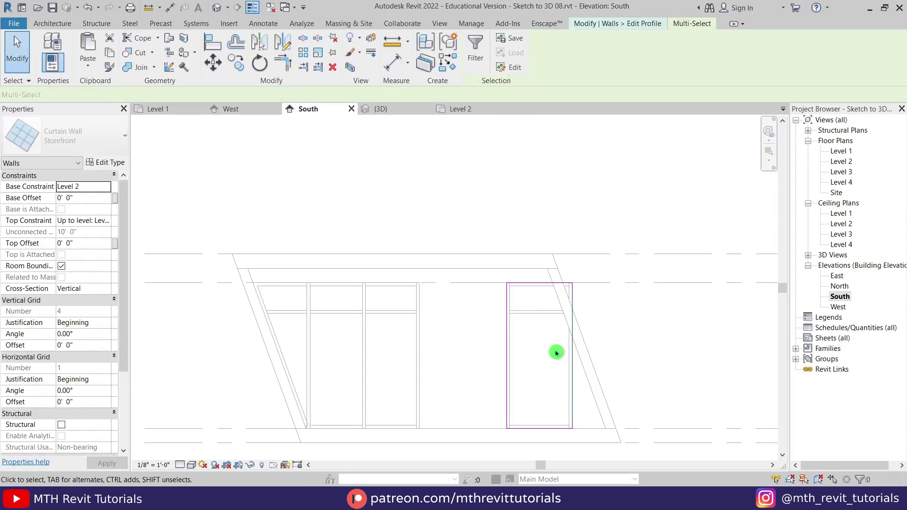
pyautogui.press('Escape')
pyautogui.press('Escape')
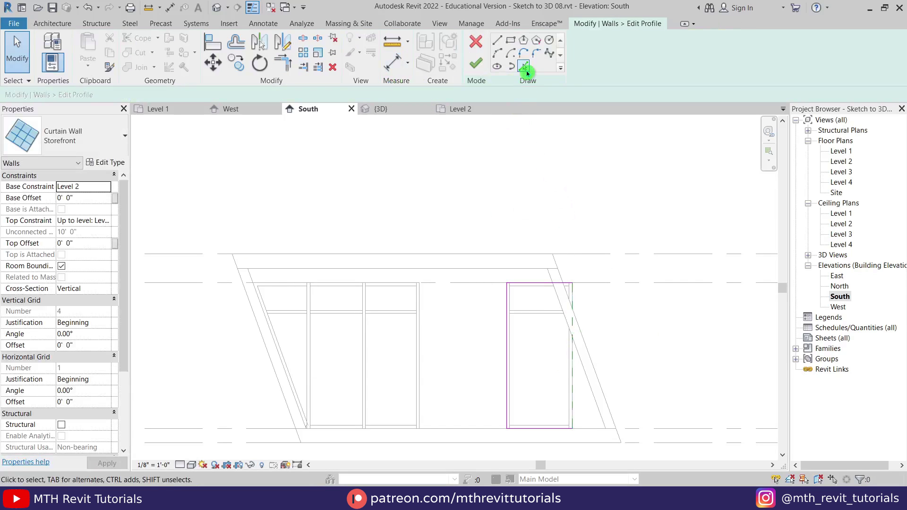
# - Close the east storefront's profile along the slanted wall's inner edge, trim it, and finish by deleting the invalid mullions
pyautogui.click(592, 392)
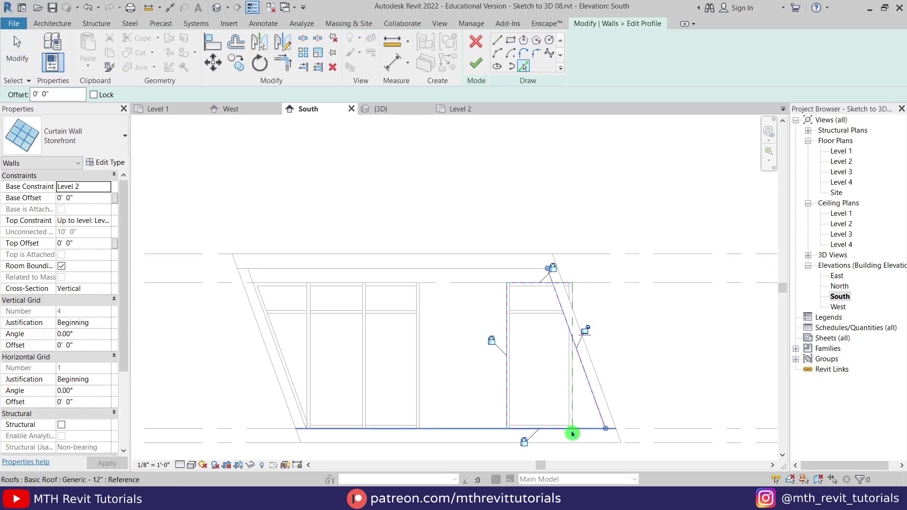
pyautogui.press('Escape')
pyautogui.press('t')
pyautogui.press('r')
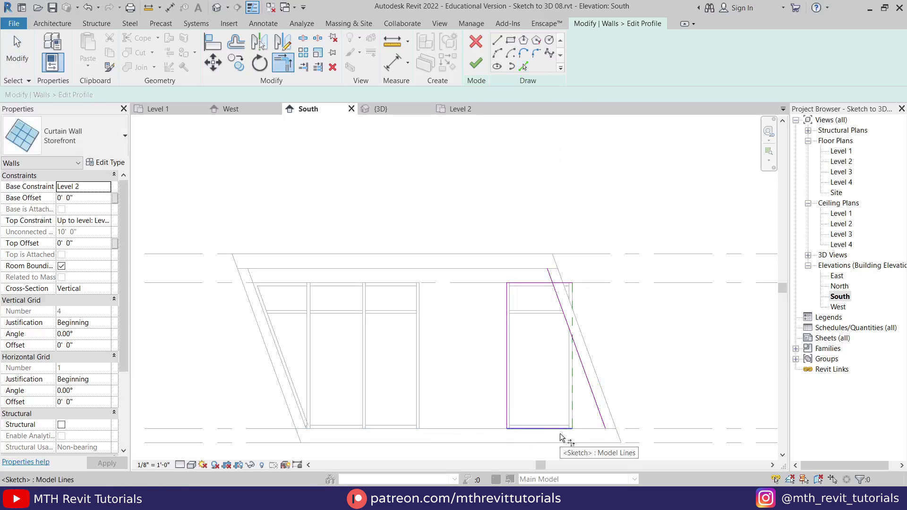
pyautogui.click(560, 430)
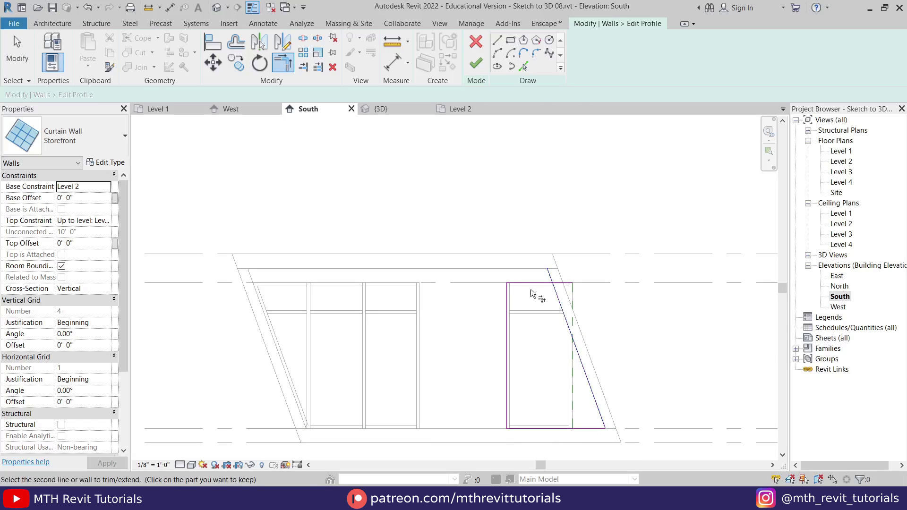
pyautogui.click(471, 68)
pyautogui.click(722, 474)
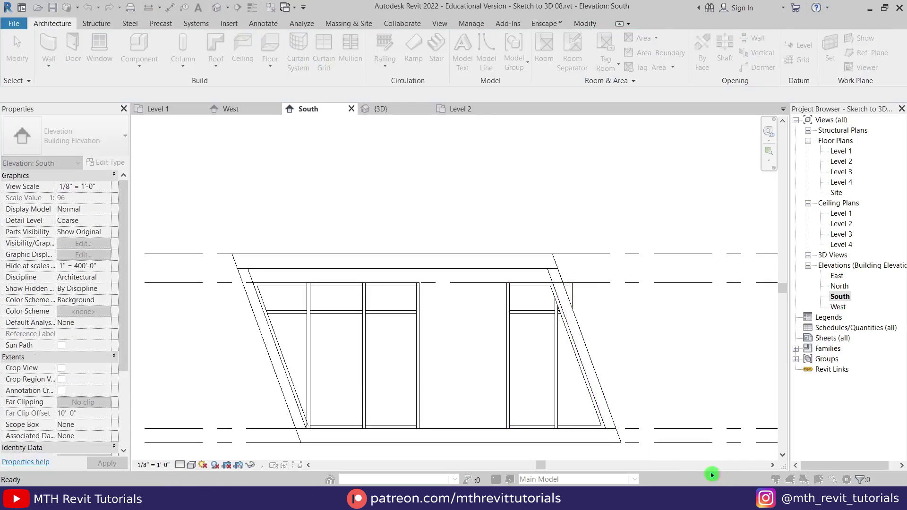
# - Load the door family M_Door-Curtain-Wall-Single-Glass.rfa from the US Metric Doors folder
pyautogui.scroll(1, 534, 321)
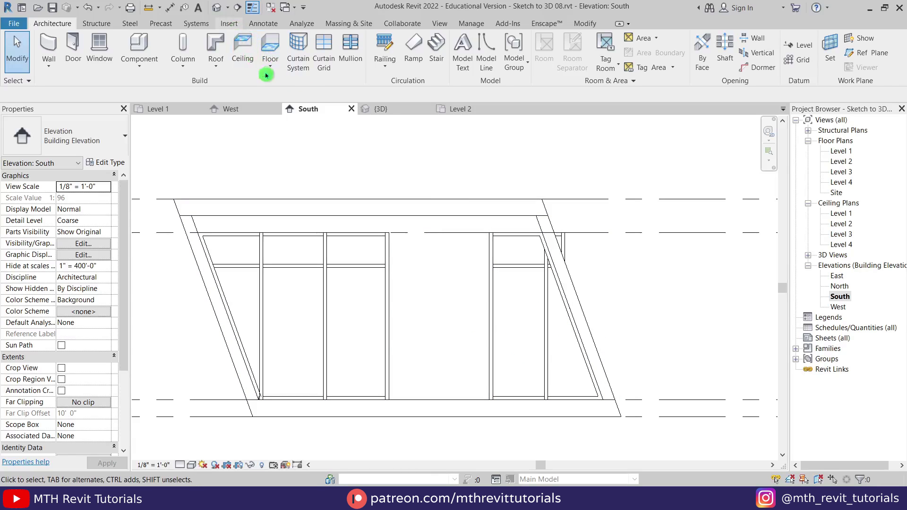
pyautogui.click(463, 66)
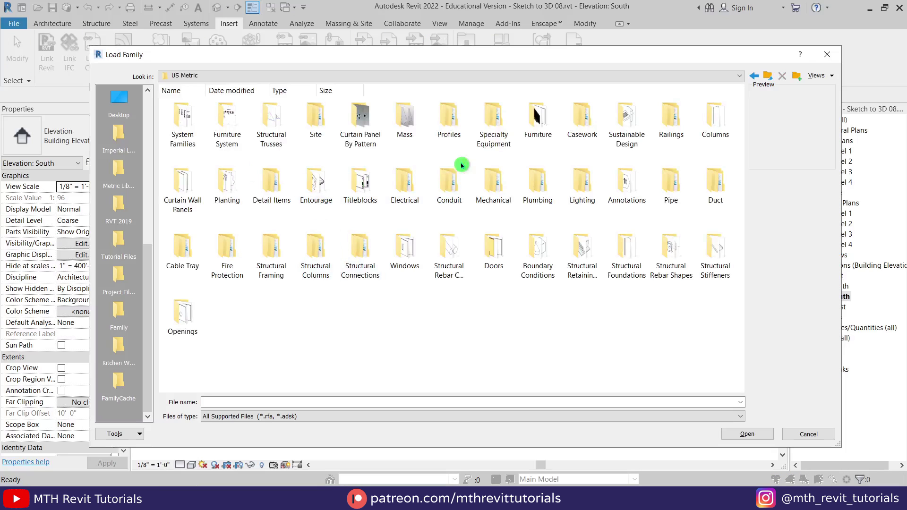
pyautogui.press('d')
pyautogui.press('d')
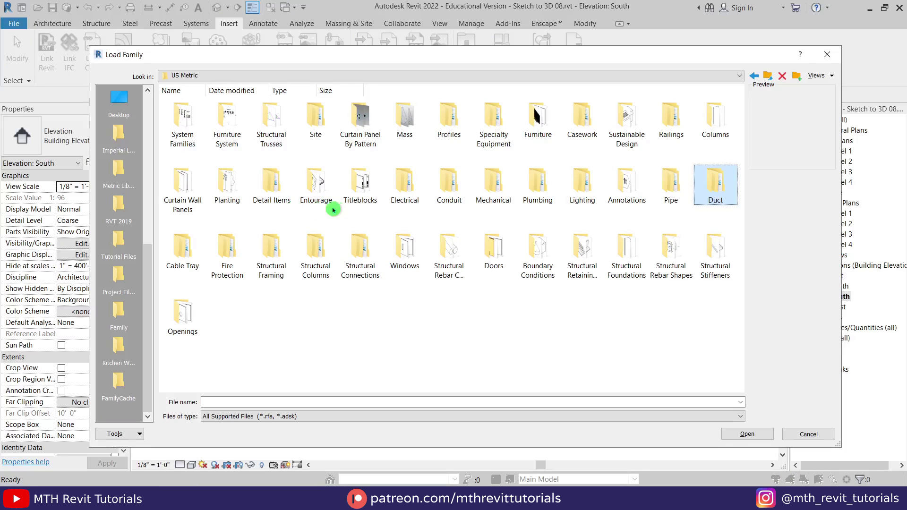
pyautogui.write('do')
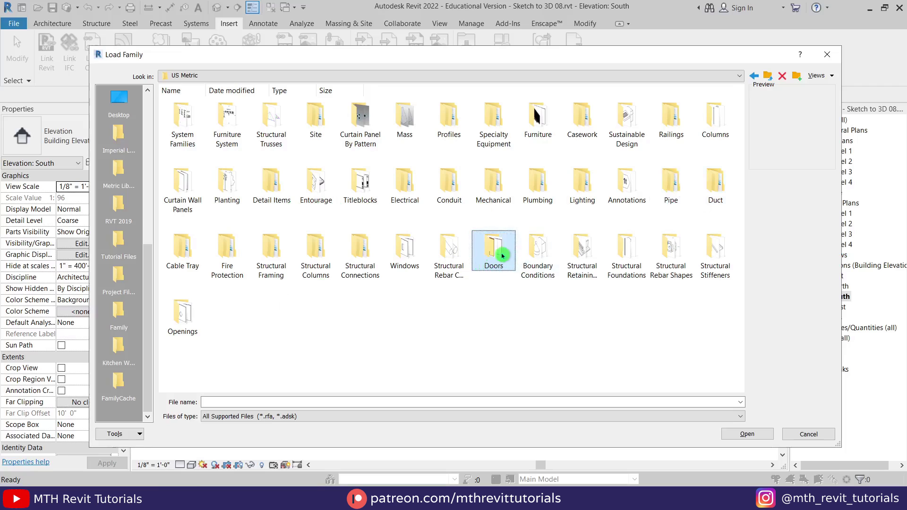
pyautogui.doubleClick(502, 256)
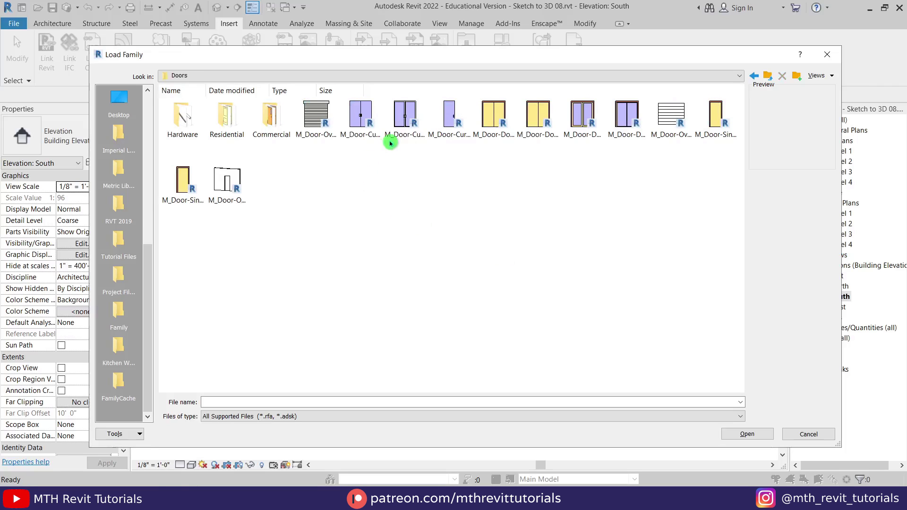
pyautogui.click(448, 132)
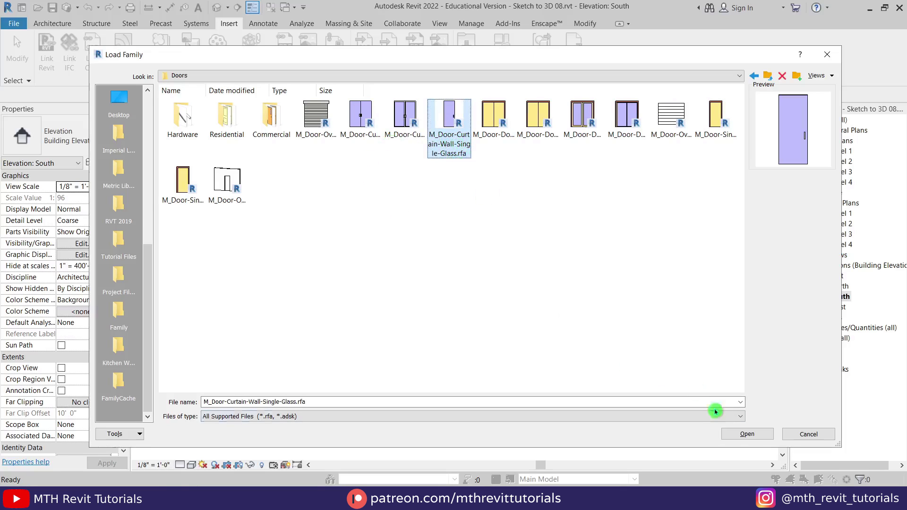
pyautogui.click(750, 435)
# - Change the lower glazed panel of the east storefront beside the solid wall to M_Door-Curtain-Wall-Single-Glass
pyautogui.press('Tab')
pyautogui.press('Tab')
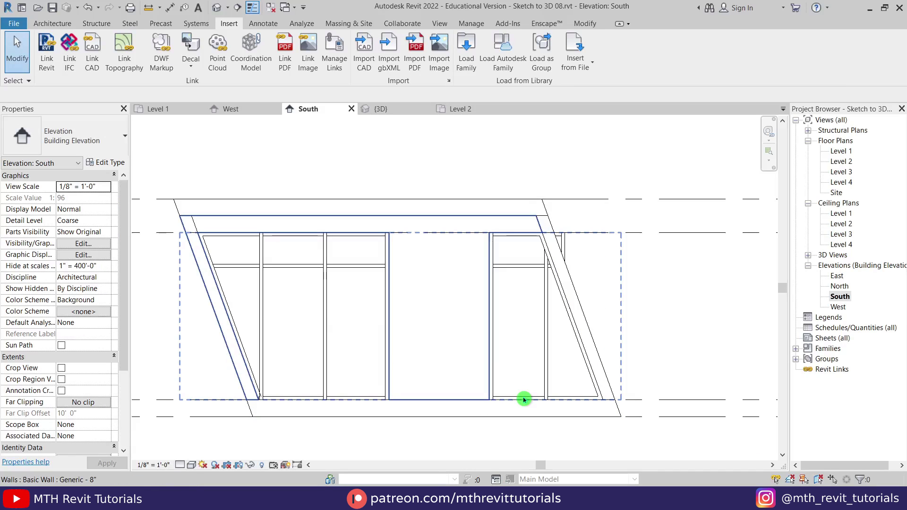
pyautogui.press('Tab')
pyautogui.press('Tab')
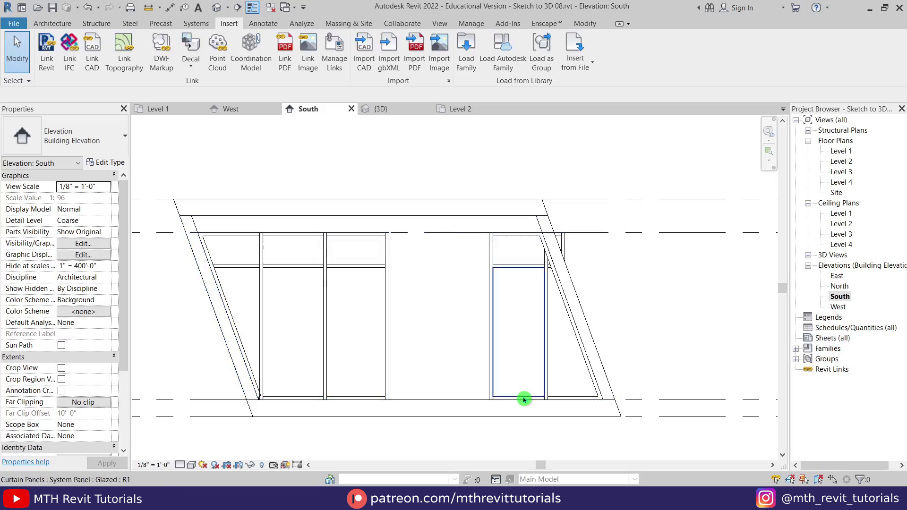
pyautogui.click(524, 400)
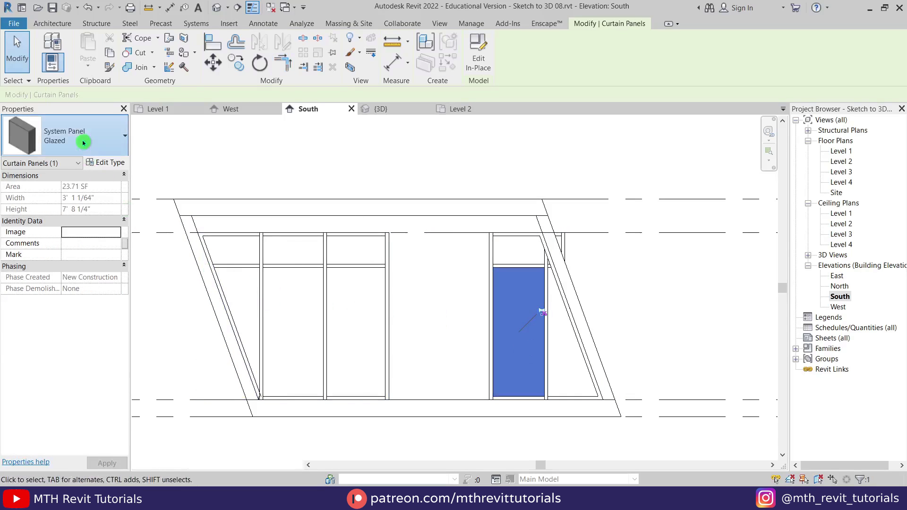
pyautogui.click(83, 142)
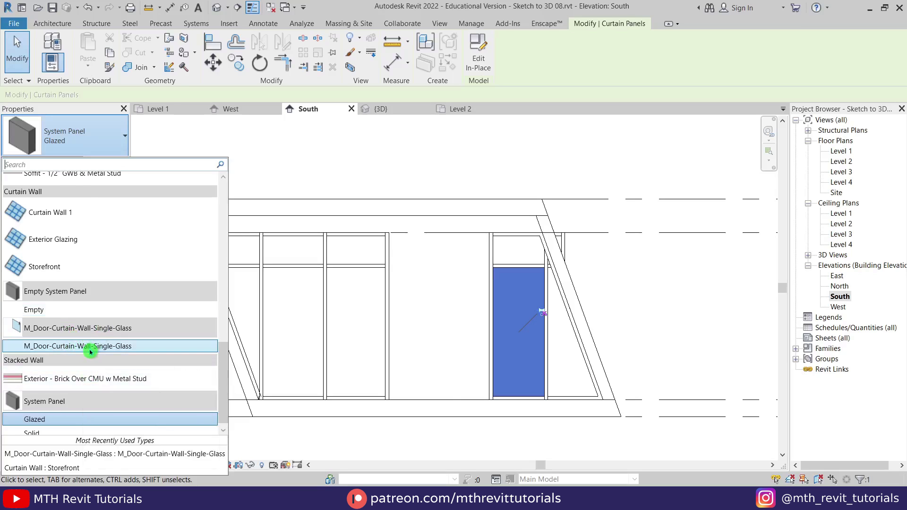
pyautogui.click(89, 346)
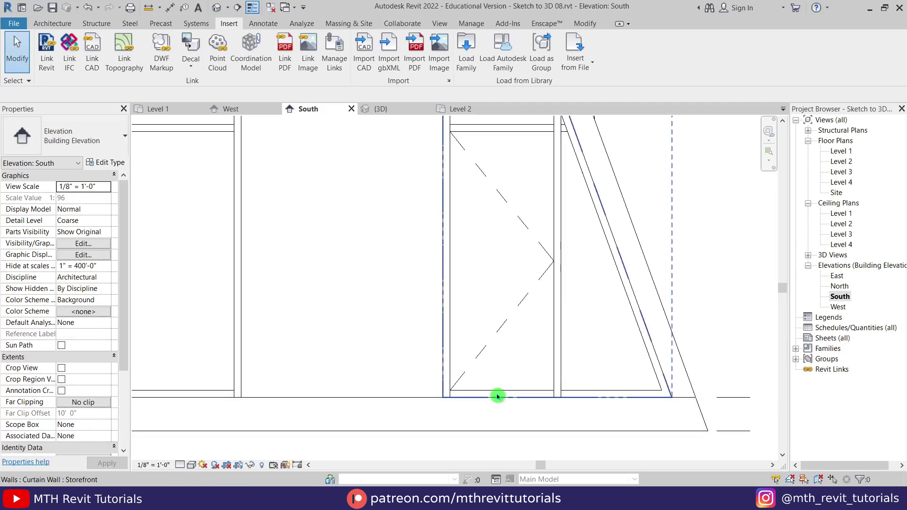
# - Unpin and delete the bottom mullion beneath the curtain wall door
pyautogui.press('Tab')
pyautogui.press('Tab')
pyautogui.click(498, 397)
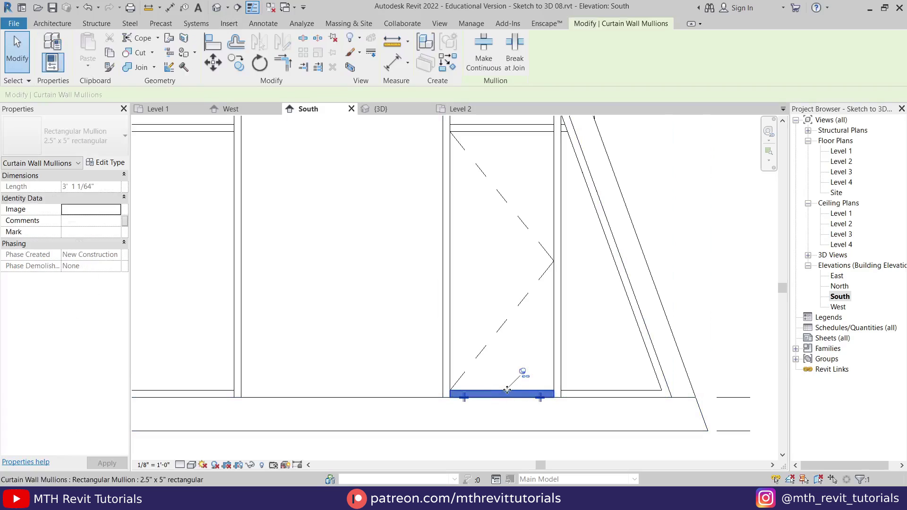
pyautogui.click(523, 376)
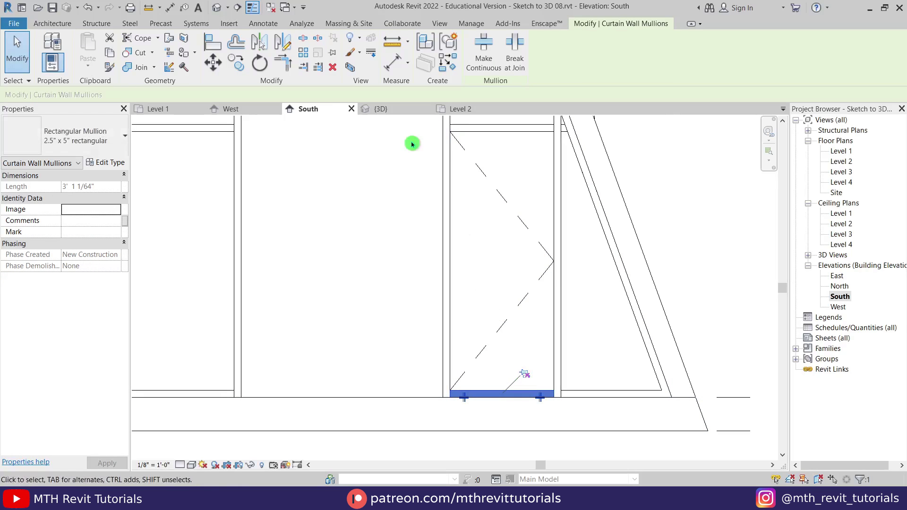
pyautogui.click(333, 75)
# - In the 3D view, set the detail level to Fine
pyautogui.click(371, 109)
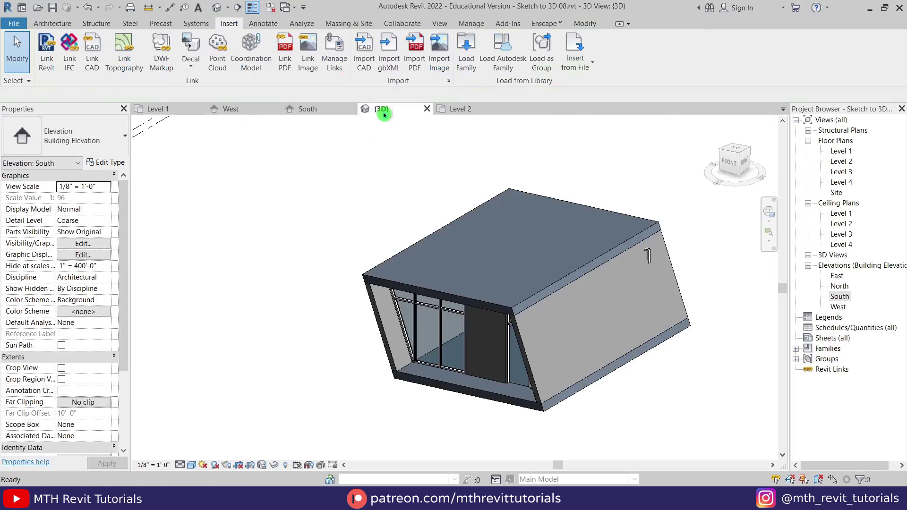
pyautogui.keyDown('shift'); pyautogui.moveTo(503, 393); pyautogui.dragTo(625, 402, button='middle'); pyautogui.keyUp('shift')
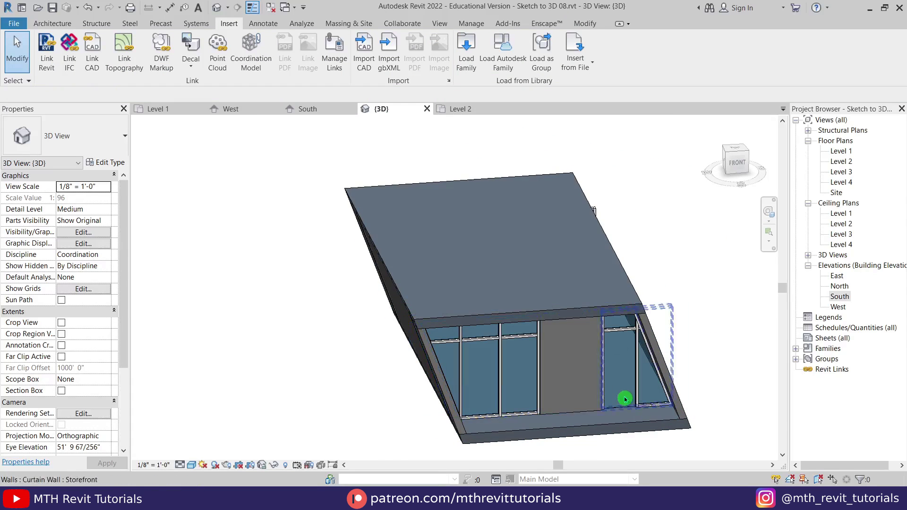
pyautogui.scroll(3, 625, 403)
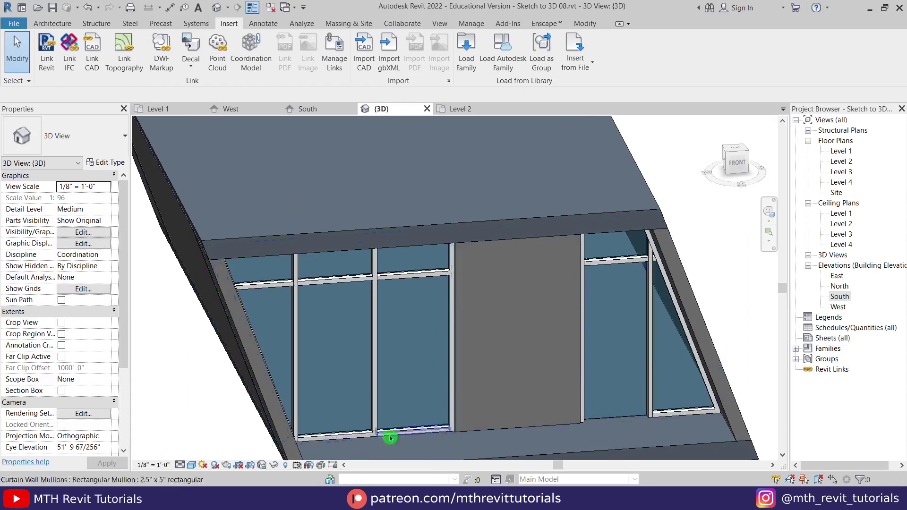
pyautogui.click(184, 466)
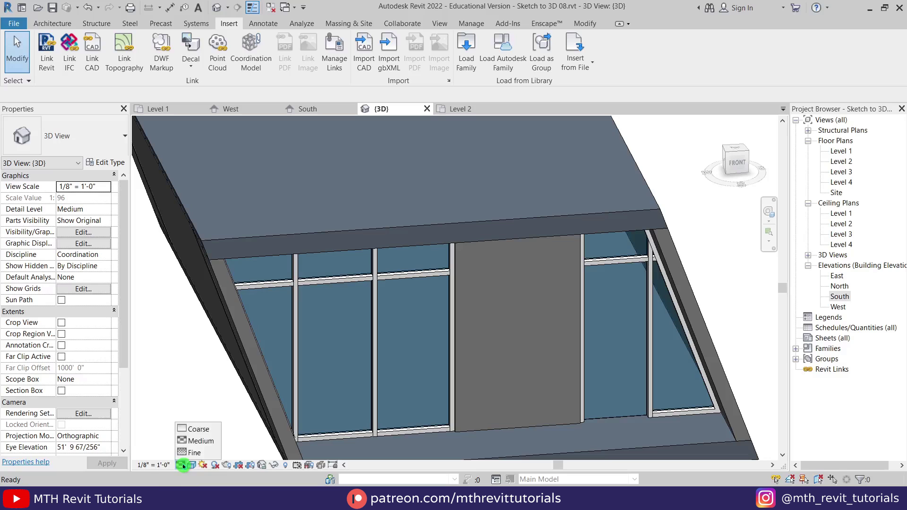
pyautogui.click(193, 453)
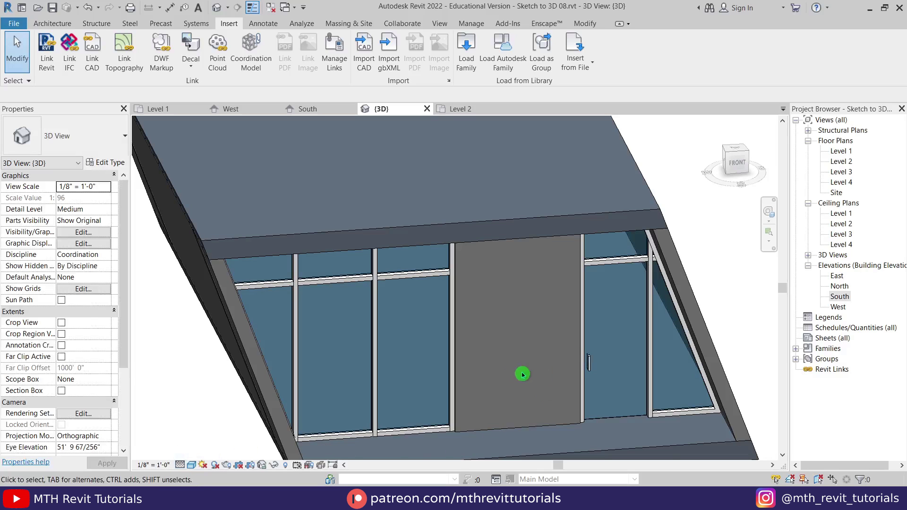
# - Edit the north storefront's profile in the South elevation, replacing its east vertical boundary with a line along the slanted wall's inner edge
pyautogui.scroll(-3, 586, 348)
pyautogui.keyDown('shift'); pyautogui.moveTo(644, 401); pyautogui.dragTo(635, 344, button='middle'); pyautogui.keyUp('shift')
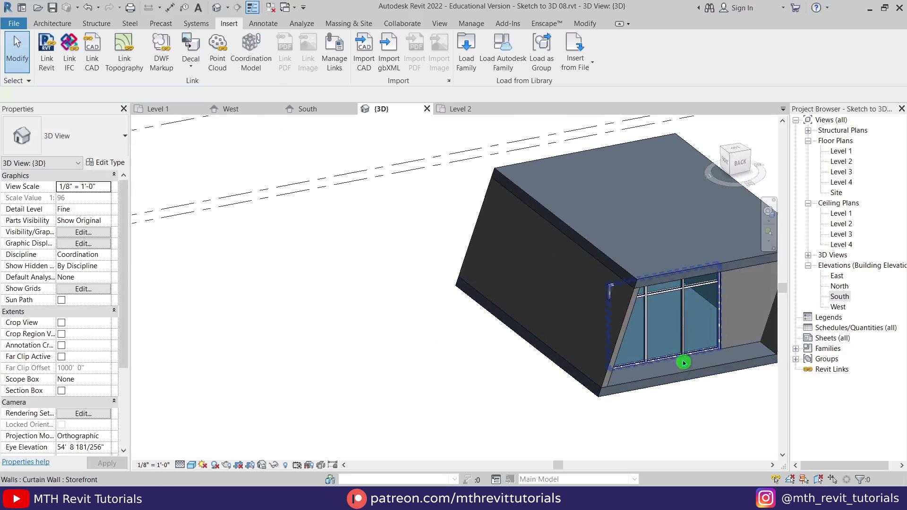
pyautogui.click(684, 363)
pyautogui.click(475, 52)
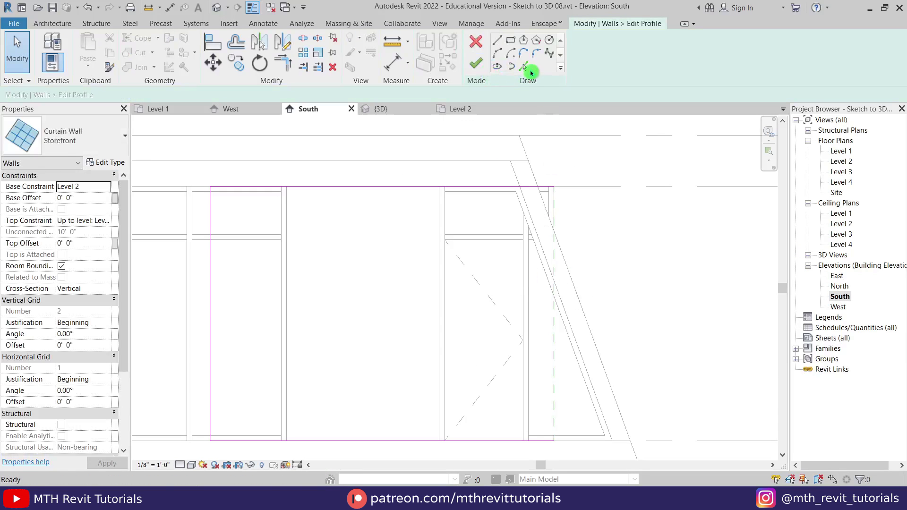
pyautogui.click(528, 69)
pyautogui.click(576, 340)
# - Trim the north storefront's profile to the slanted line, finish by deleting the invalid mullions, and check the model in 3D
pyautogui.scroll(-2, 530, 197)
pyautogui.press('t')
pyautogui.press('r')
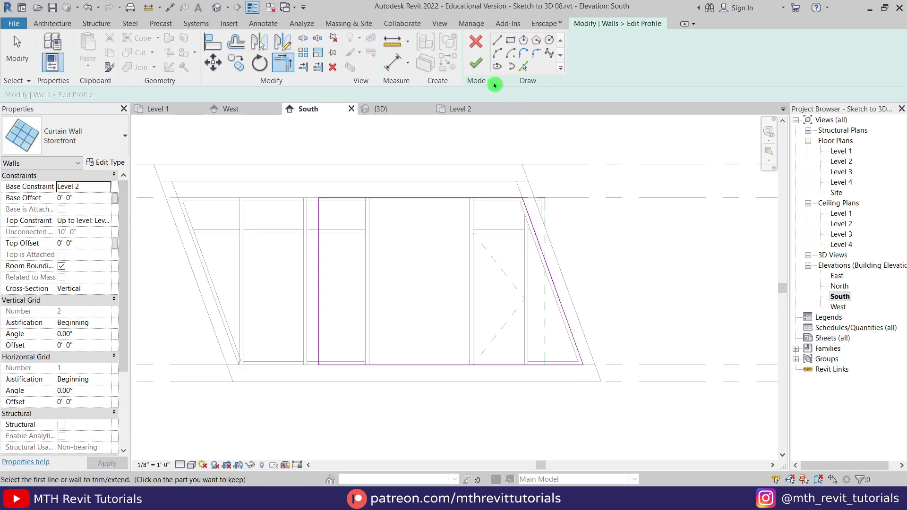
pyautogui.click(476, 63)
pyautogui.click(699, 472)
pyautogui.click(216, 7)
pyautogui.keyDown('shift'); pyautogui.moveTo(663, 344); pyautogui.dragTo(380, 344, button='middle'); pyautogui.keyUp('shift')
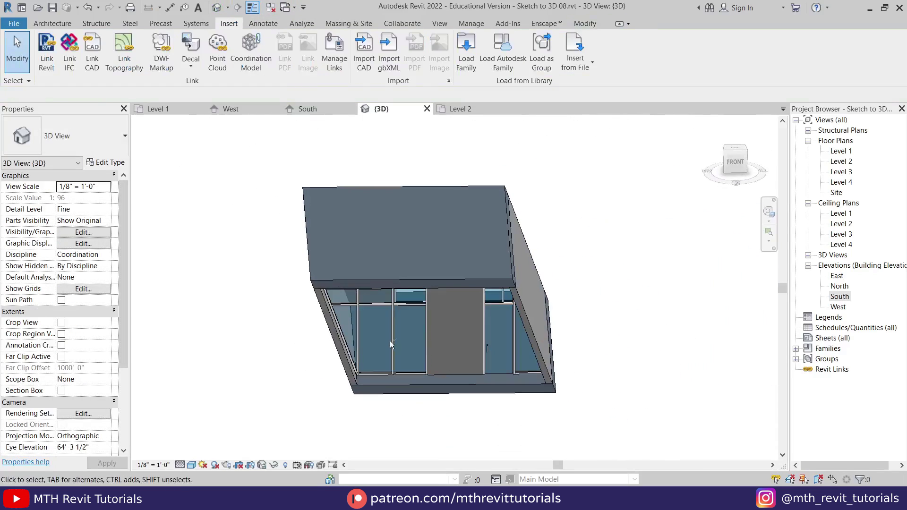
pyautogui.keyDown('shift'); pyautogui.moveTo(466, 307); pyautogui.dragTo(395, 433, button='middle'); pyautogui.keyUp('shift')
pyautogui.scroll(2, 433, 369)
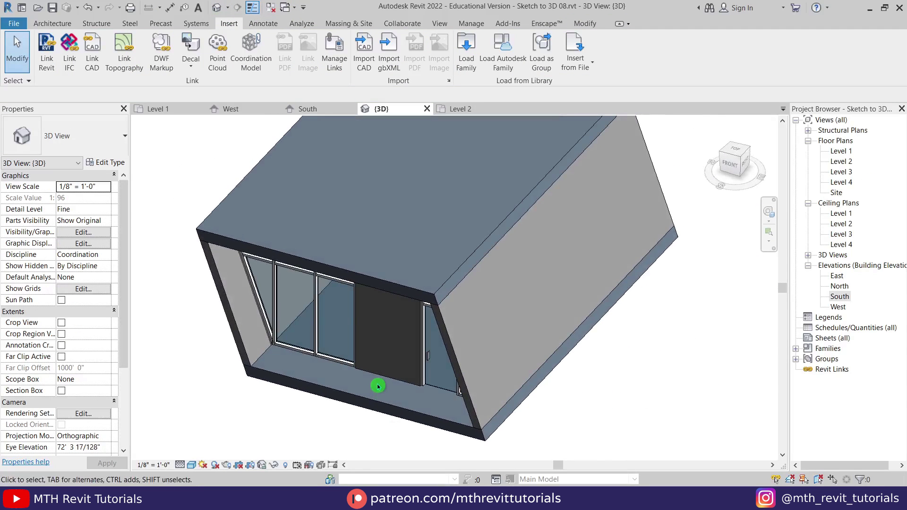
# - In the Level 2 floor plan, start a new wall of type Generic - 12"
pyautogui.doubleClick(839, 162)
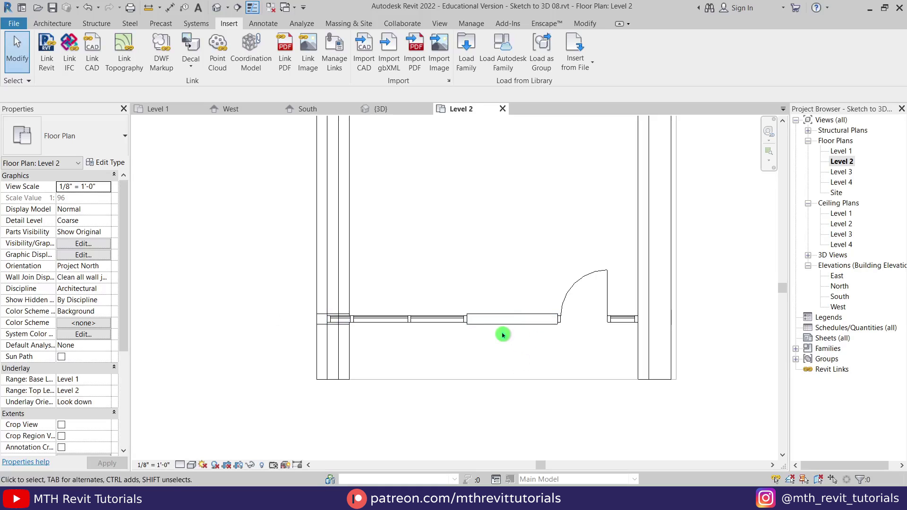
pyautogui.click(52, 23)
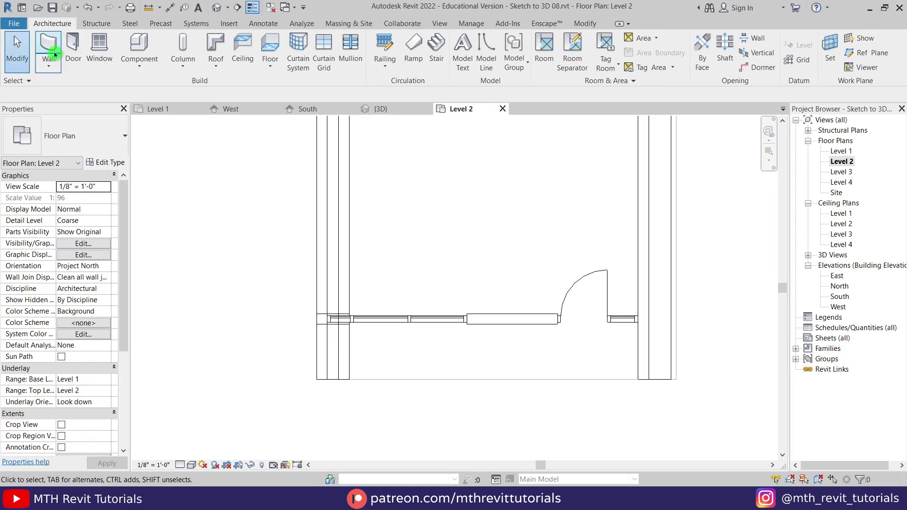
pyautogui.click(50, 48)
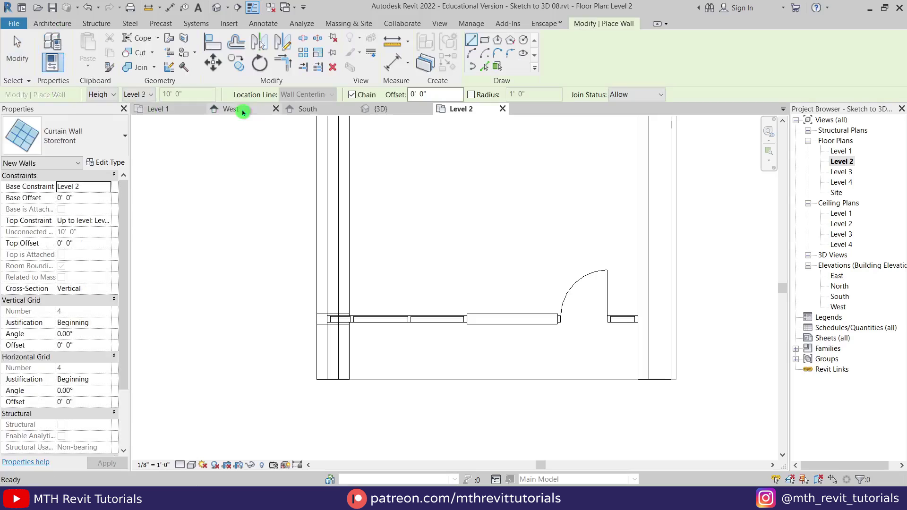
pyautogui.click(105, 136)
pyautogui.scroll(4, 109, 231)
pyautogui.click(86, 390)
pyautogui.click(87, 390)
# - Draw a 6' 0" wall along the outer face of the south end wall's solid segment, with the location line at Finish Face: Exterior
pyautogui.click(307, 95)
pyautogui.click(310, 104)
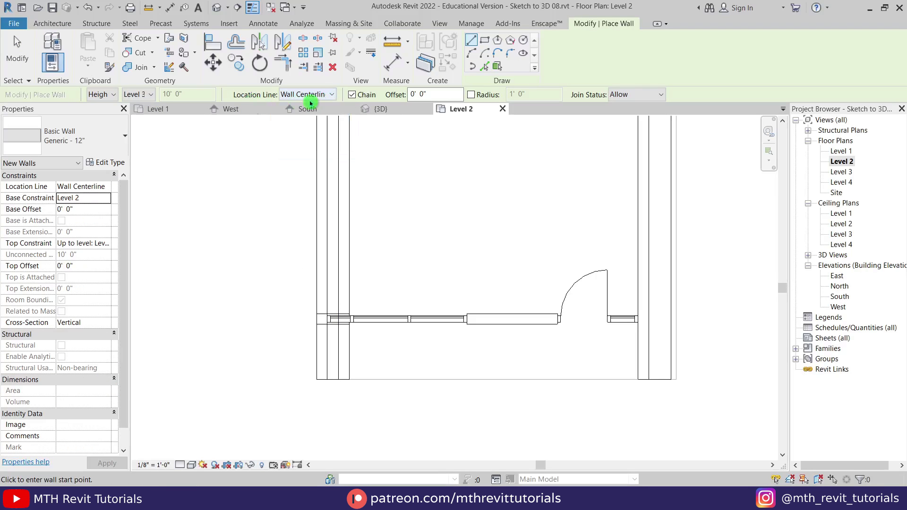
pyautogui.click(333, 97)
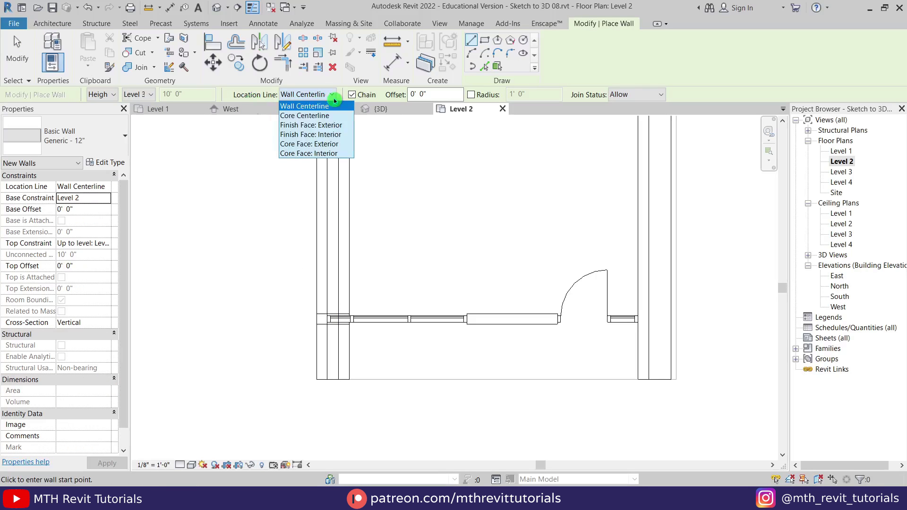
pyautogui.click(348, 125)
pyautogui.click(467, 324)
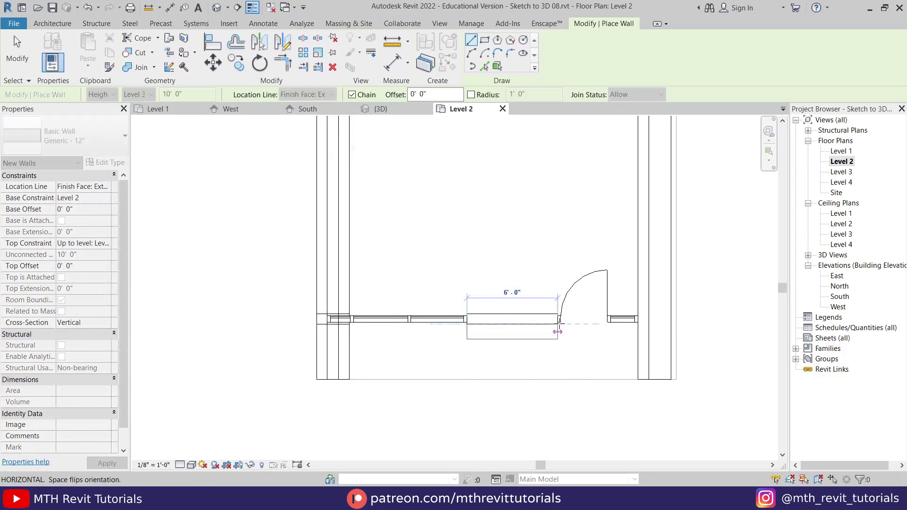
pyautogui.click(557, 324)
pyautogui.press('Escape')
# - Draw a matching wall along the outer face of the north end wall's solid western segment and end the Wall command
pyautogui.scroll(-2, 587, 339)
pyautogui.moveTo(546, 180); pyautogui.dragTo(542, 356, button='middle')
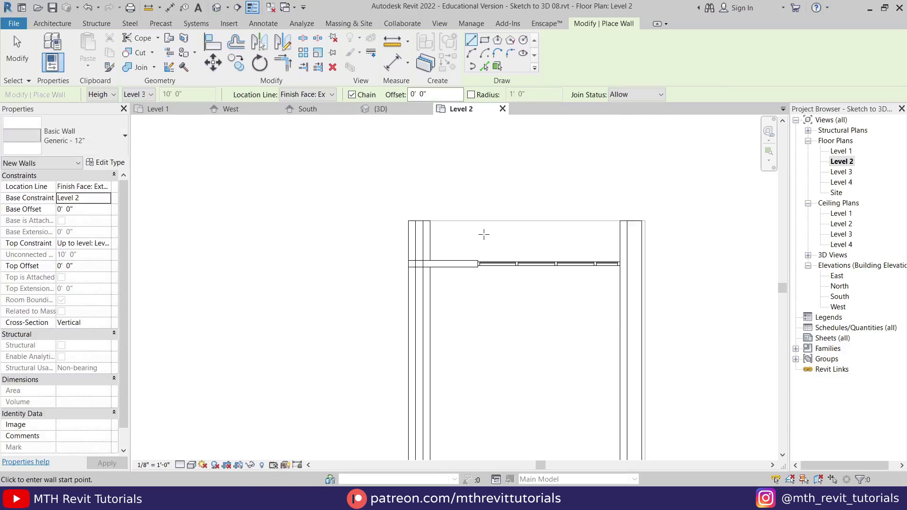
pyautogui.scroll(2, 488, 236)
pyautogui.click(482, 268)
pyautogui.click(409, 268)
pyautogui.press('Escape')
pyautogui.press('Escape')
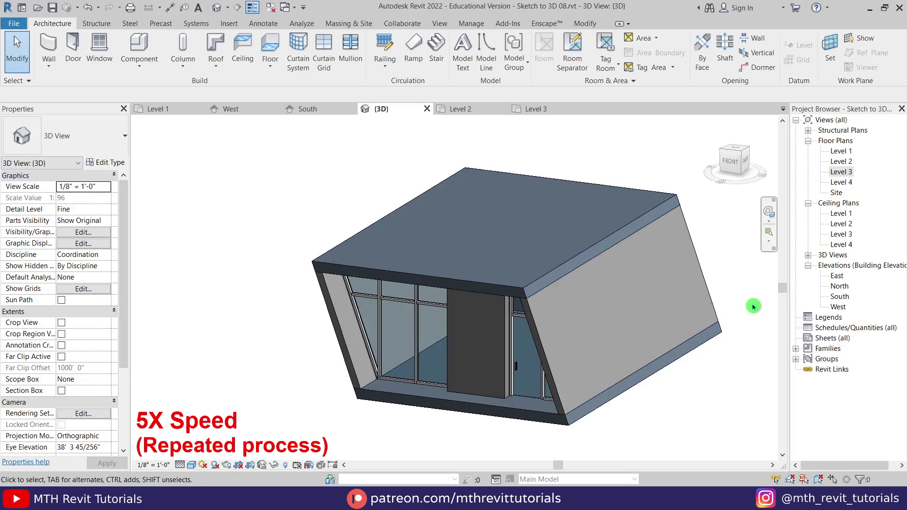
# - In the South elevation, start a new in-place mass with its default name
pyautogui.doubleClick(839, 297)
pyautogui.click(349, 23)
pyautogui.click(52, 24)
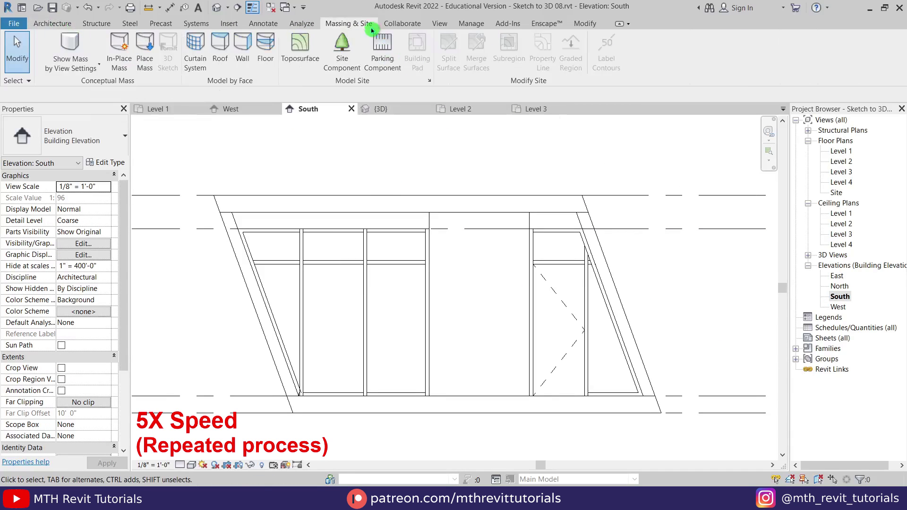
pyautogui.click(349, 24)
pyautogui.click(115, 45)
pyautogui.press('Return')
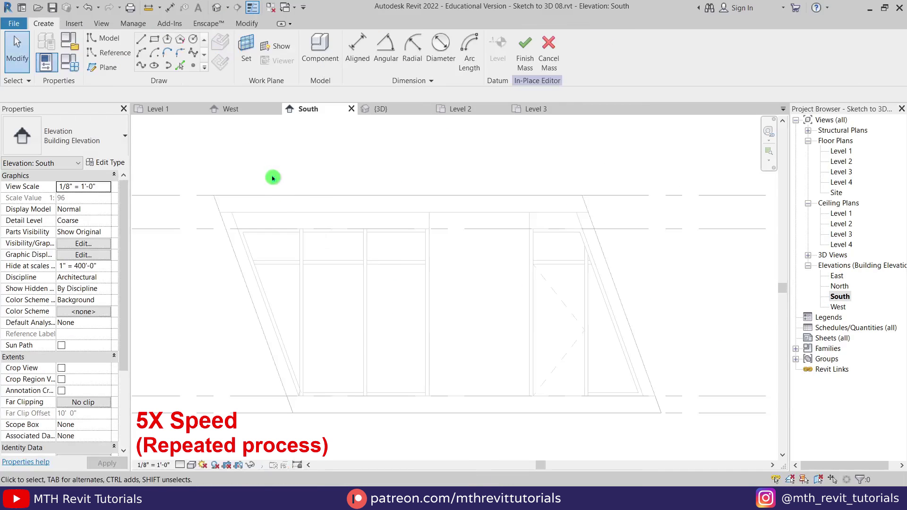
# - Using the south end wall's face as work plane, create mass lines offset 3' 0" outward from the frame's top and both slanted edges
pyautogui.click(244, 66)
pyautogui.press('Return')
pyautogui.click(292, 229)
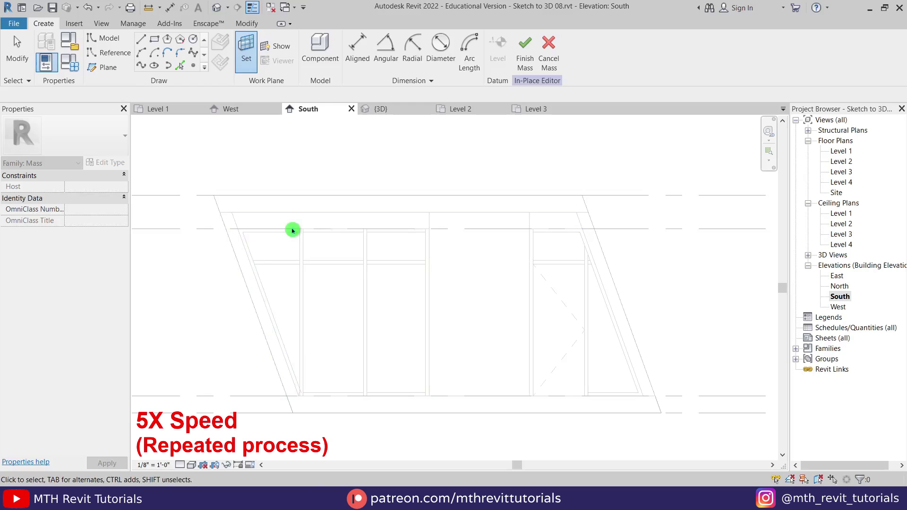
pyautogui.click(181, 66)
pyautogui.click(257, 94)
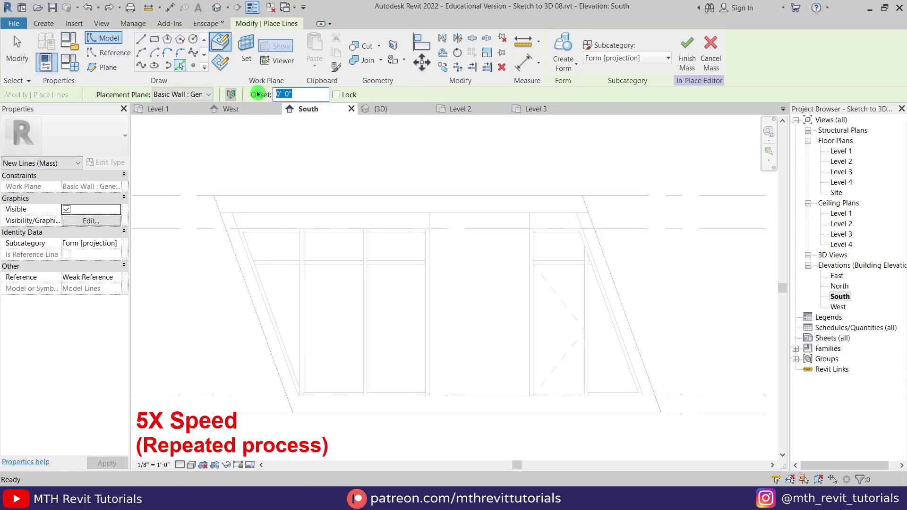
pyautogui.write('3')
pyautogui.press('Return')
pyautogui.click(302, 198)
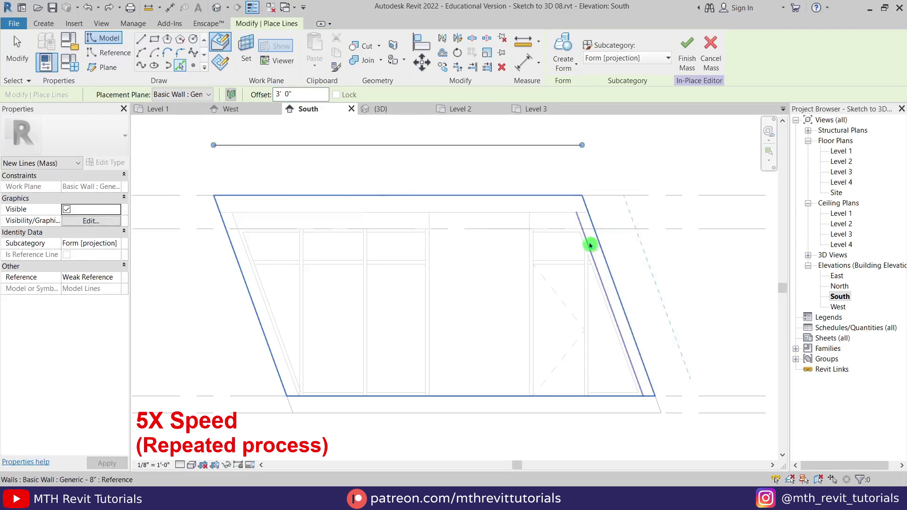
pyautogui.click(601, 246)
pyautogui.click(233, 270)
# - Draw the mass profile's bottom line along the floor slab's underside and trim the outline's corners together
pyautogui.click(141, 38)
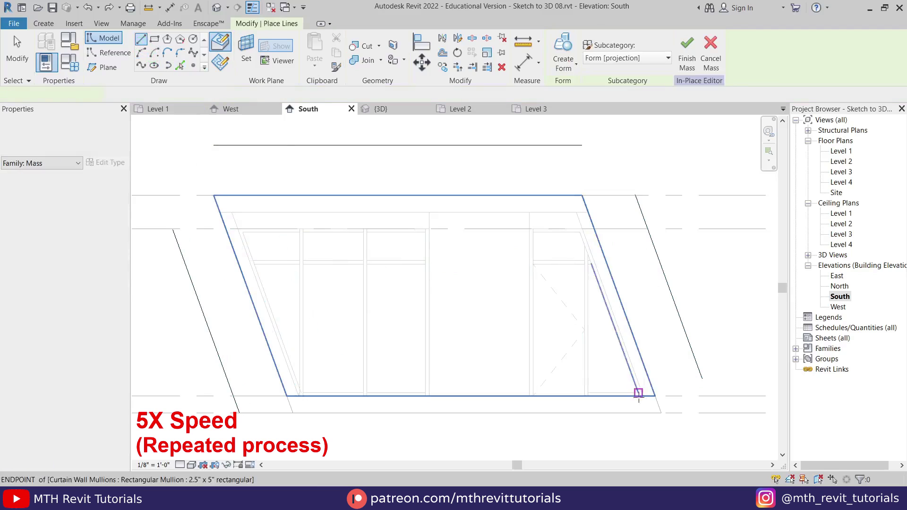
pyautogui.click(239, 413)
pyautogui.click(707, 413)
pyautogui.press('Escape')
pyautogui.press('Escape')
pyautogui.press('t')
pyautogui.press('r')
pyautogui.click(699, 414)
pyautogui.click(698, 367)
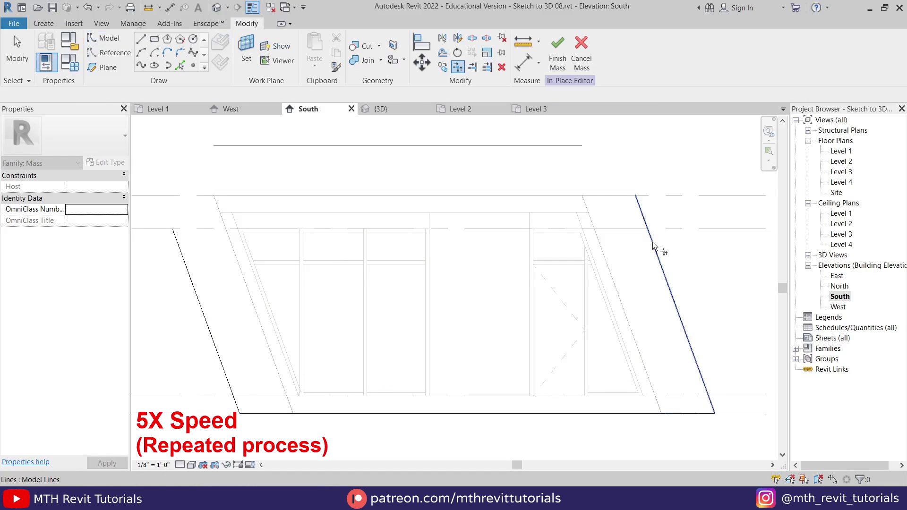
pyautogui.click(657, 253)
pyautogui.click(567, 145)
# - In the 3D view, select the closed mass outline and create a solid form from it
pyautogui.scroll(-2, 237, 269)
pyautogui.press('Escape')
pyautogui.click(216, 7)
pyautogui.keyDown('shift'); pyautogui.moveTo(378, 294); pyautogui.dragTo(359, 378, button='middle'); pyautogui.keyUp('shift')
pyautogui.press('Tab')
pyautogui.click(418, 269)
pyautogui.click(555, 61)
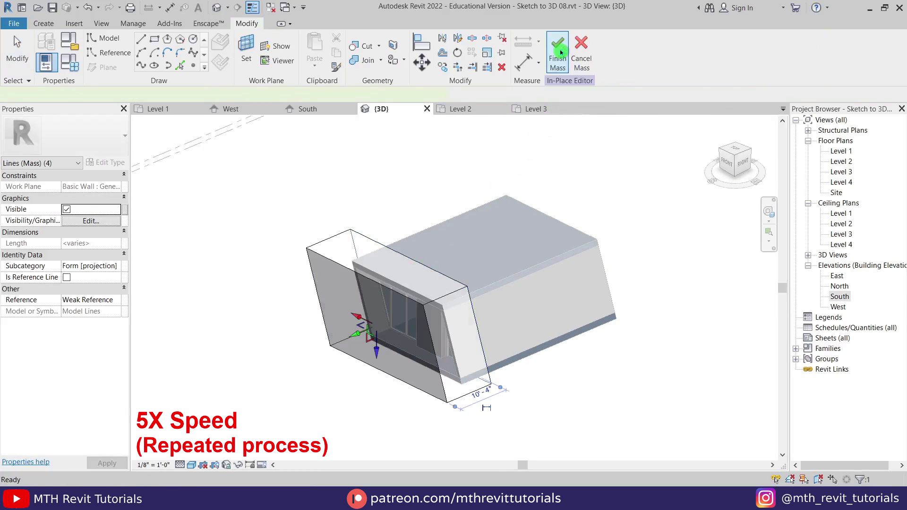
# - Align the mass form's rear and front faces with the building's rear and front roof edges
pyautogui.click(585, 220)
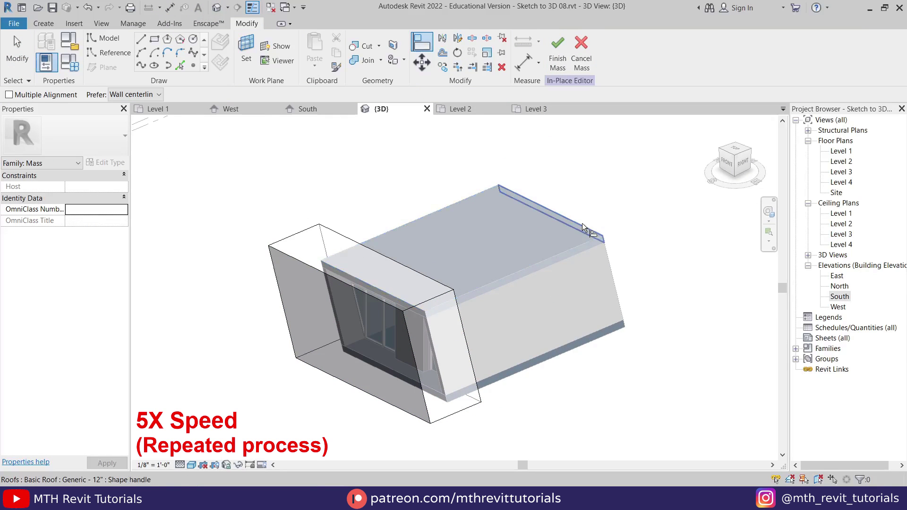
pyautogui.click(415, 269)
pyautogui.scroll(2, 335, 281)
pyautogui.click(332, 277)
pyautogui.click(269, 258)
pyautogui.scroll(-3, 325, 284)
pyautogui.press('Escape')
# - Finish the in-place mass and turn on mass display in the 3D view
pyautogui.keyDown('shift'); pyautogui.moveTo(401, 369); pyautogui.dragTo(533, 359, button='middle'); pyautogui.keyUp('shift')
pyautogui.click(557, 53)
pyautogui.click(62, 57)
pyautogui.keyDown('shift'); pyautogui.moveTo(423, 377); pyautogui.dragTo(359, 331, button='middle'); pyautogui.keyUp('shift')
# - Create Generic - 12" roofs by face on the mass's top and bottom faces
pyautogui.click(52, 23)
pyautogui.click(216, 62)
pyautogui.click(236, 129)
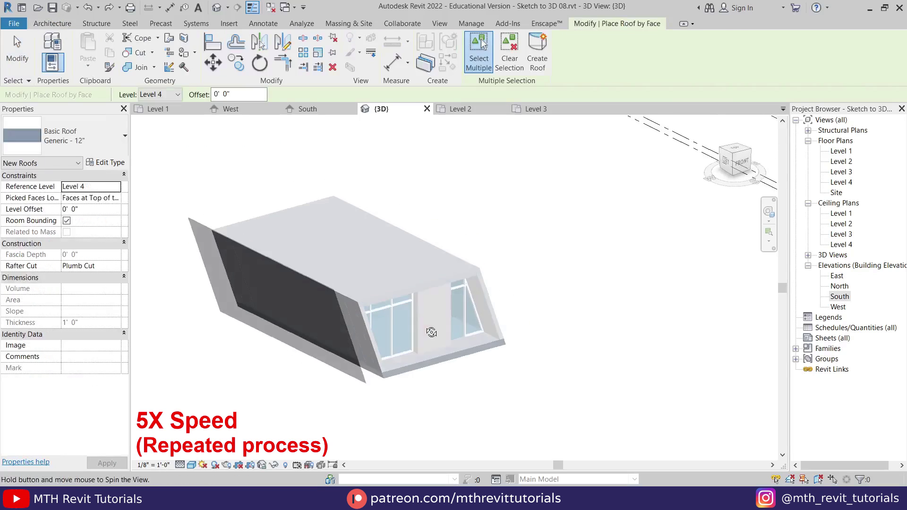
pyautogui.scroll(3, 427, 330)
pyautogui.click(463, 206)
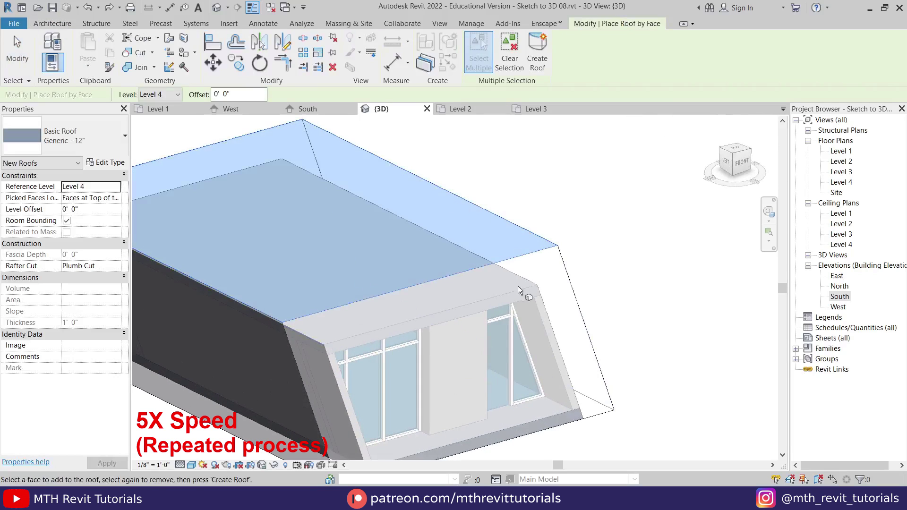
pyautogui.click(545, 67)
pyautogui.keyDown('shift'); pyautogui.moveTo(607, 344); pyautogui.dragTo(549, 358, button='middle'); pyautogui.keyUp('shift')
pyautogui.click(537, 52)
pyautogui.keyDown('shift'); pyautogui.moveTo(340, 338); pyautogui.dragTo(309, 325, button='middle'); pyautogui.keyUp('shift')
# - Create Generic - 12" walls by face on the mass's slanted side faces, with the location line at Finish Face: Exterior
pyautogui.click(56, 23)
pyautogui.click(49, 63)
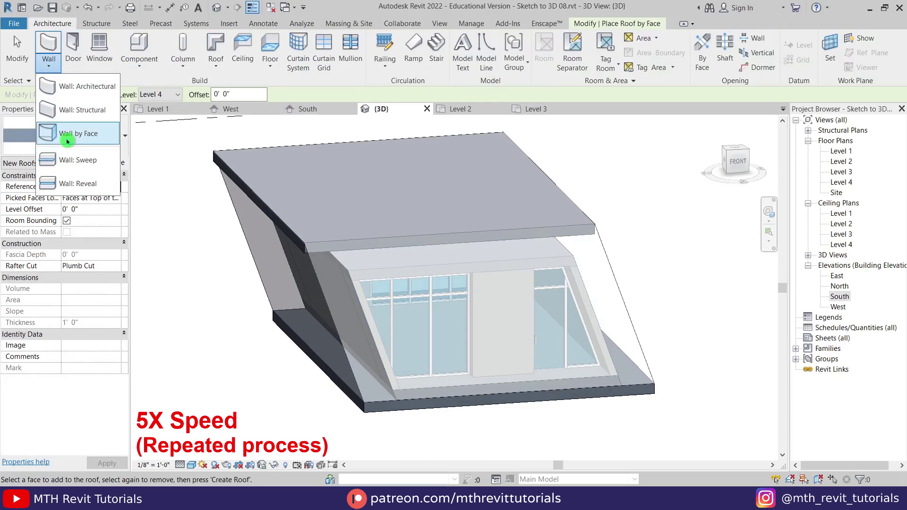
pyautogui.click(67, 137)
pyautogui.keyDown('shift'); pyautogui.moveTo(239, 232); pyautogui.dragTo(682, 220, button='middle'); pyautogui.keyUp('shift')
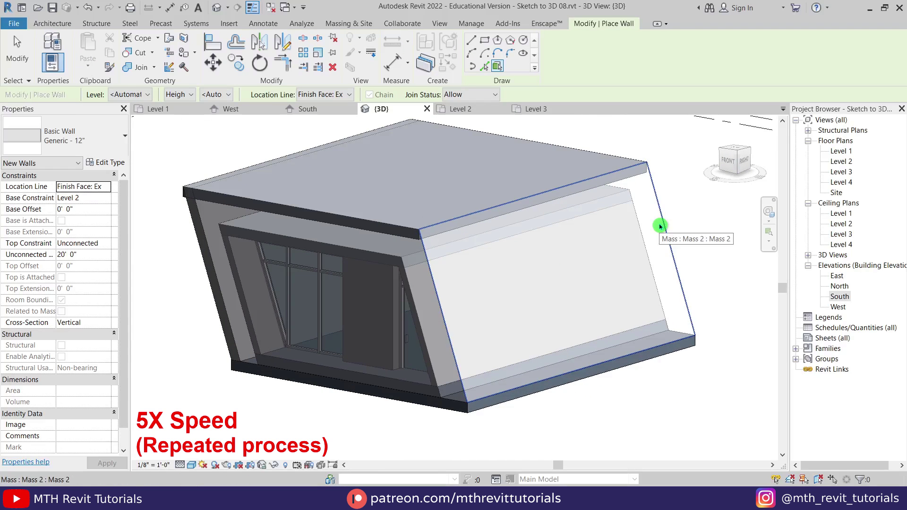
pyautogui.click(661, 228)
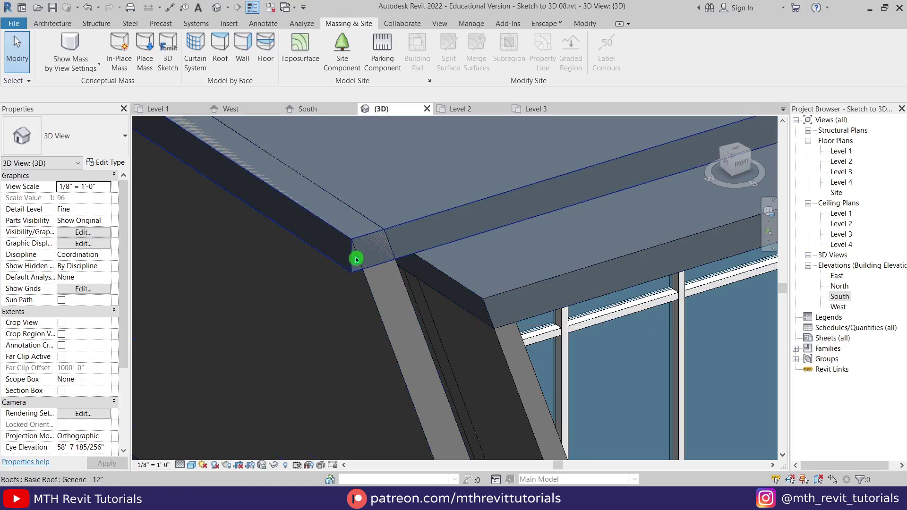
pyautogui.scroll(-5, 375, 283)
pyautogui.keyDown('shift'); pyautogui.moveTo(375, 284); pyautogui.dragTo(431, 293, button='middle'); pyautogui.keyUp('shift')
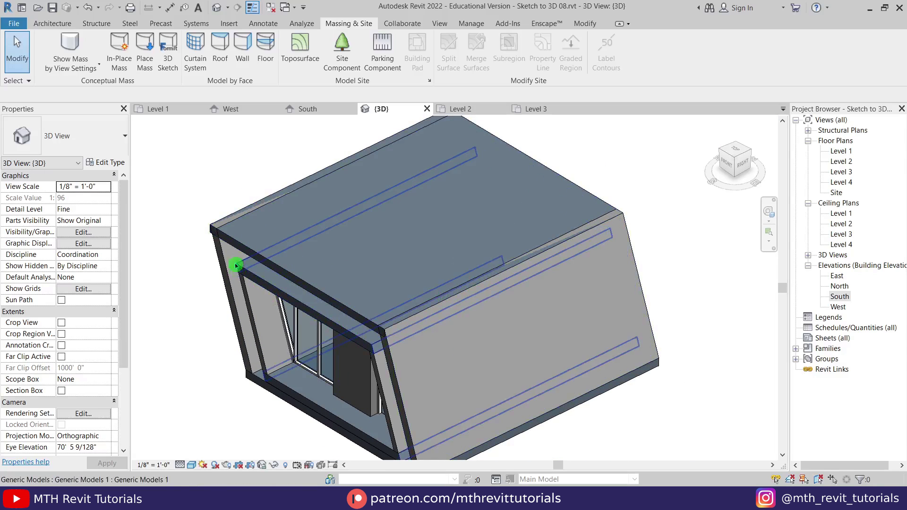
pyautogui.scroll(-3, 400, 367)
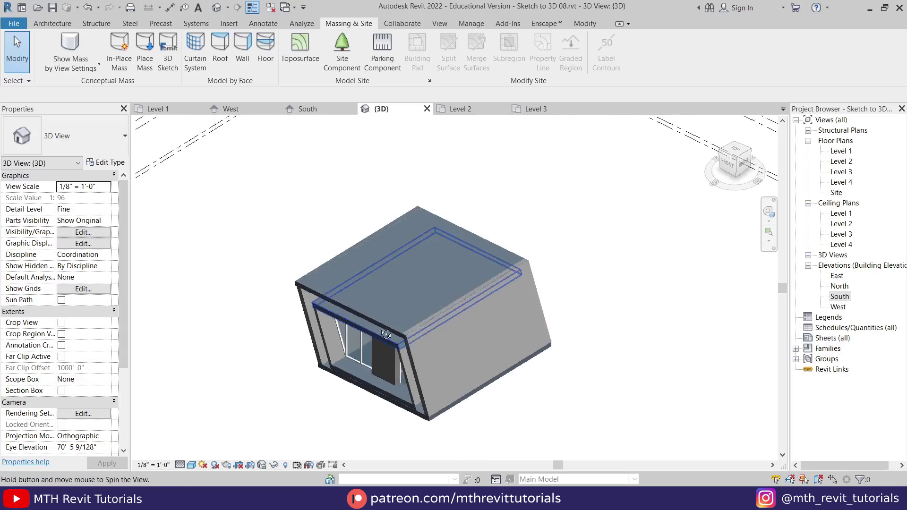
# - In the Level 3 floor plan, start an in-place component of category Generic Models with the default name
pyautogui.doubleClick(845, 173)
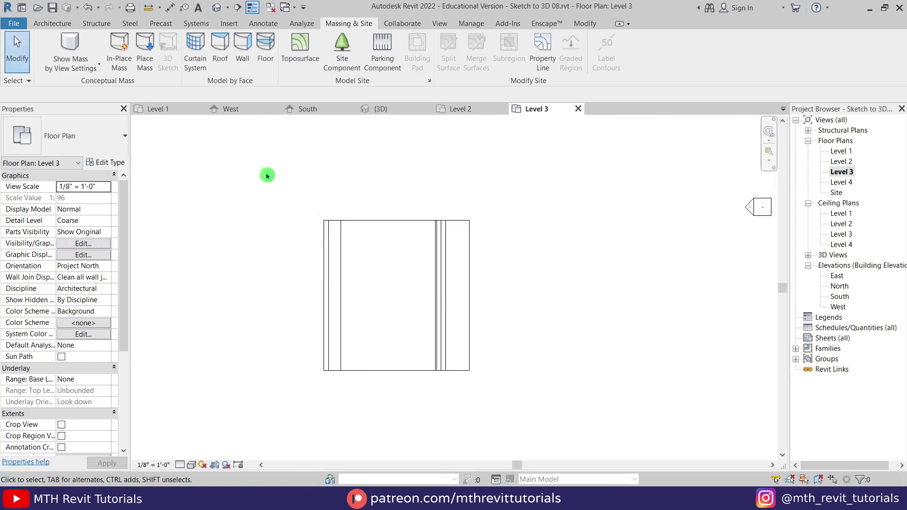
pyautogui.click(53, 24)
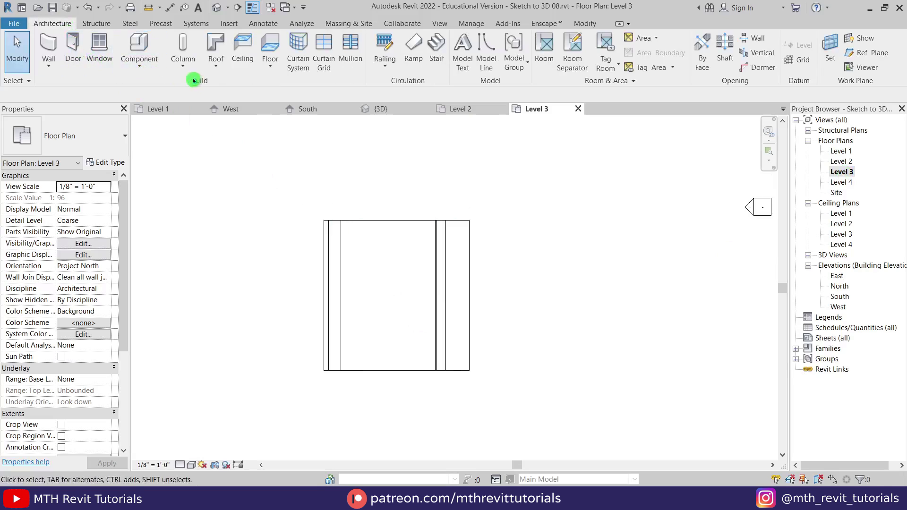
pyautogui.click(151, 69)
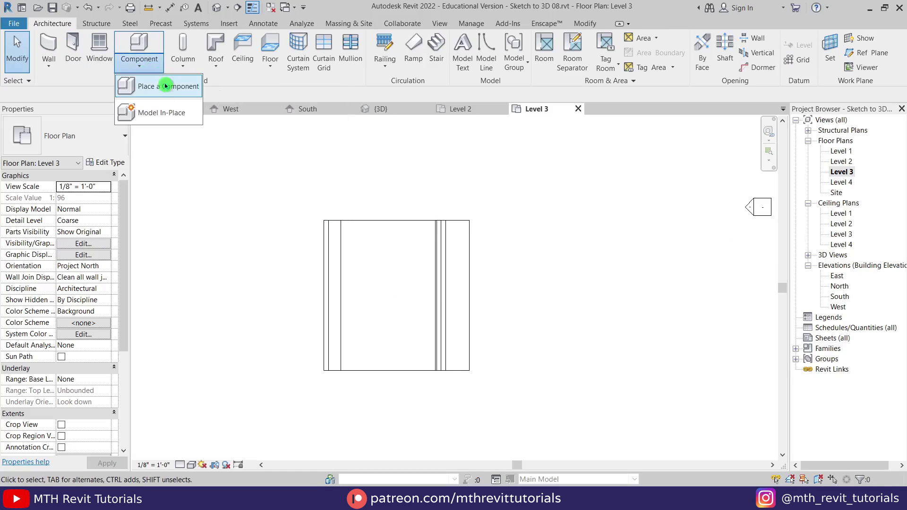
pyautogui.click(141, 113)
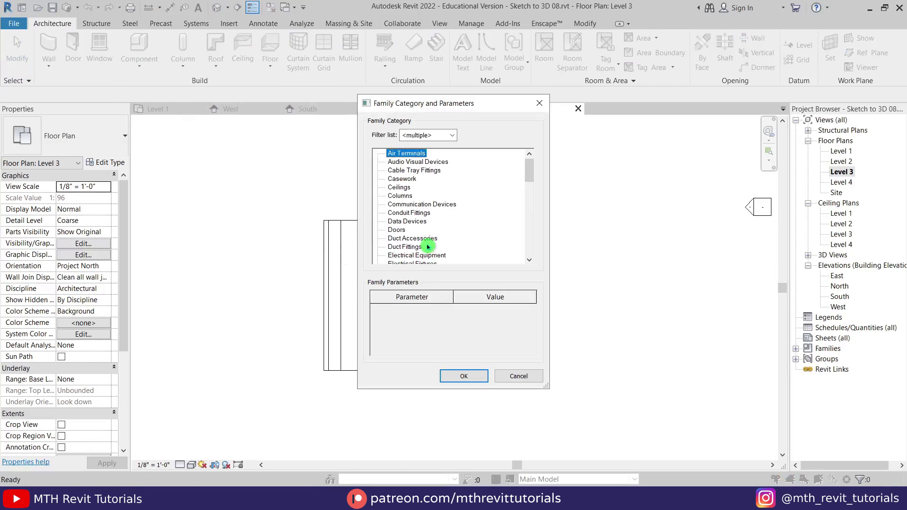
pyautogui.scroll(-3, 428, 247)
pyautogui.click(428, 247)
pyautogui.click(473, 377)
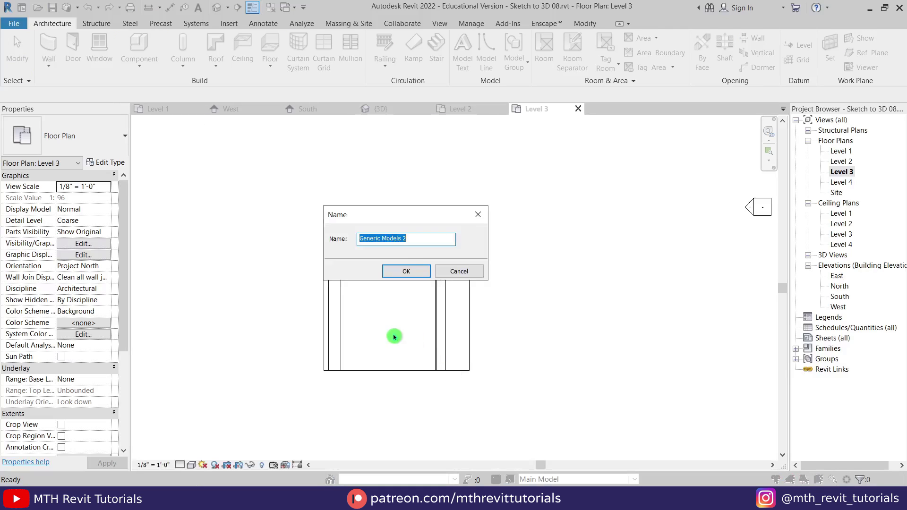
pyautogui.click(406, 268)
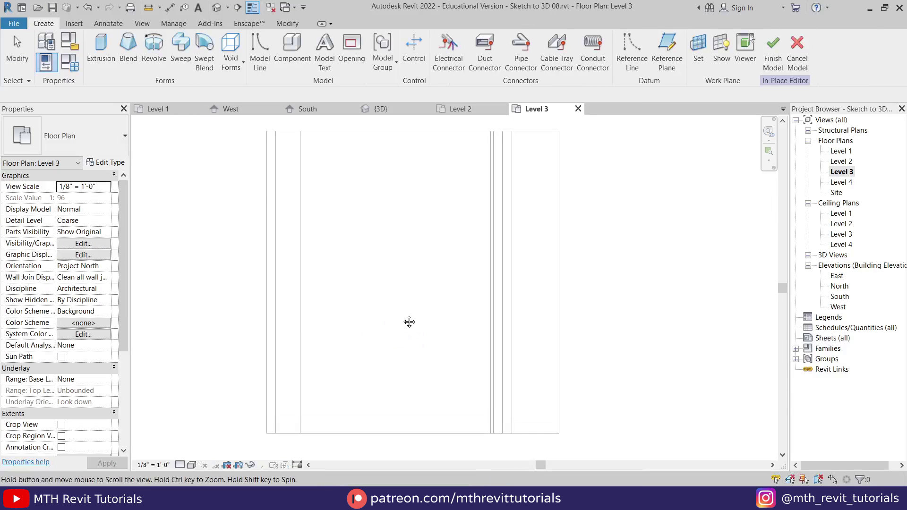
# - Start a void extrusion and set the plan's visual style to Wireframe
pyautogui.click(239, 71)
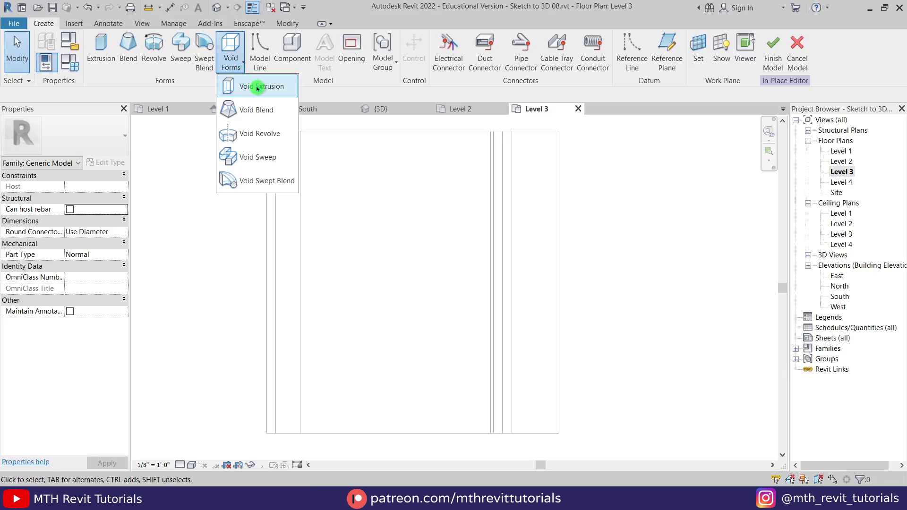
pyautogui.click(261, 94)
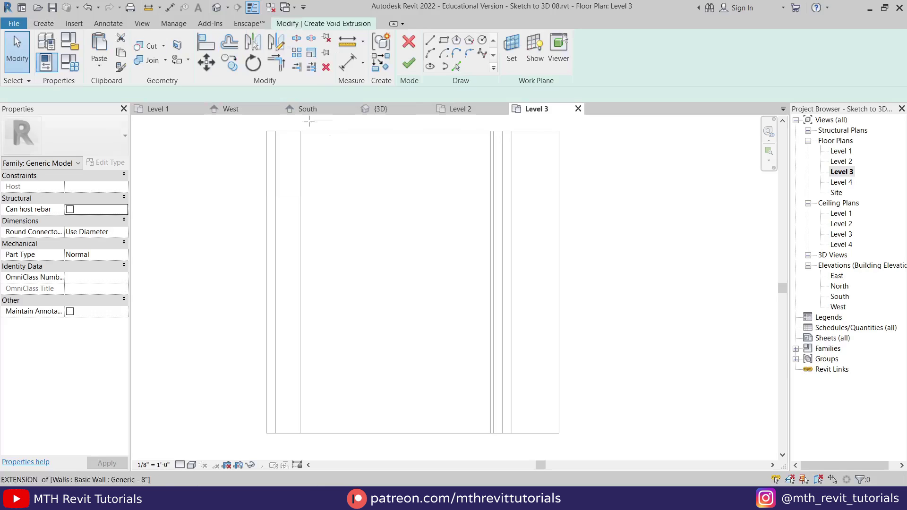
pyautogui.click(193, 466)
pyautogui.click(216, 406)
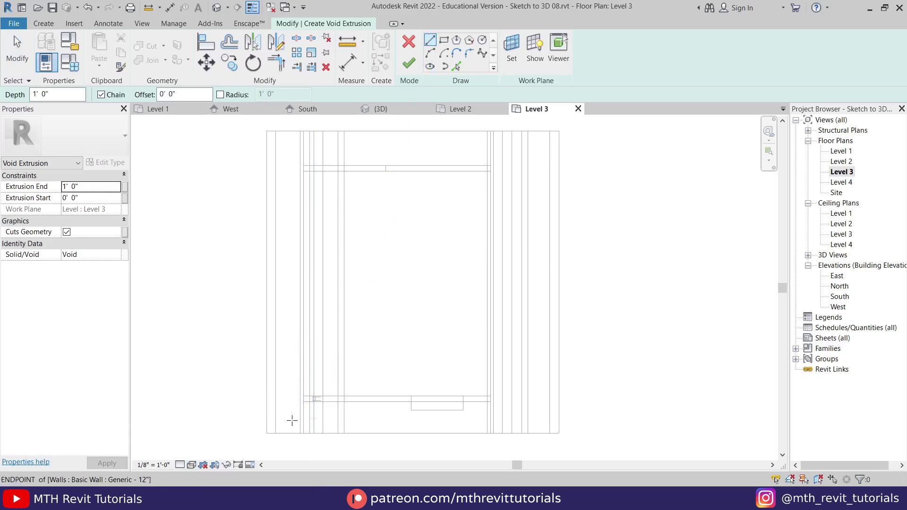
# - Sketch a tapered four-sided void outline about 25' 7" long near the plan's south end, starting from the outer west edge
pyautogui.click(267, 433)
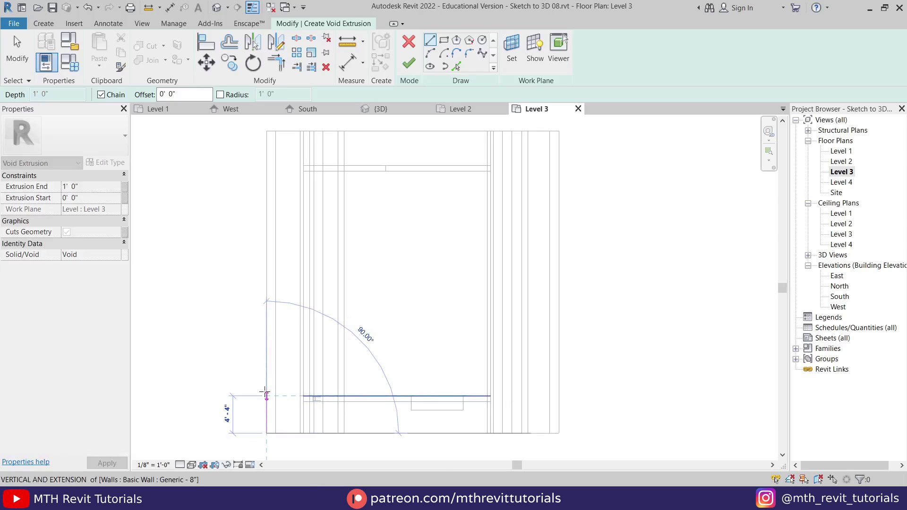
pyautogui.click(267, 368)
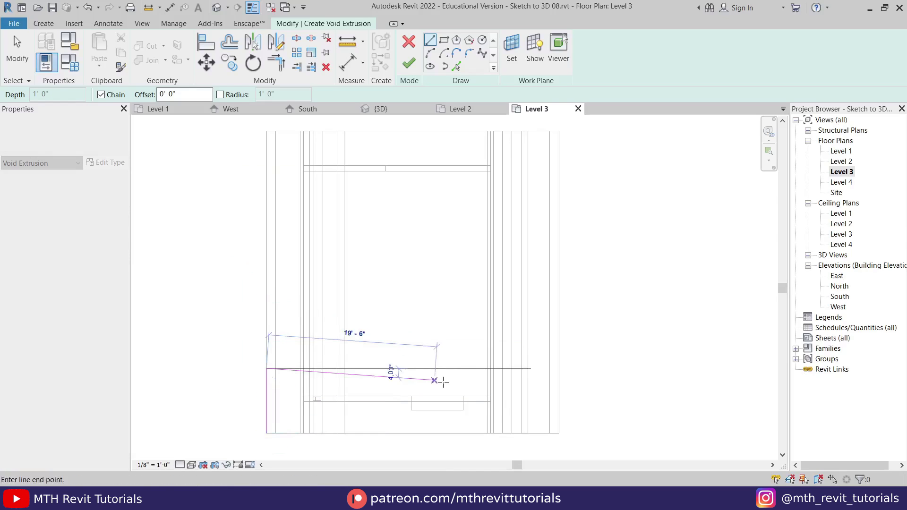
pyautogui.click(486, 388)
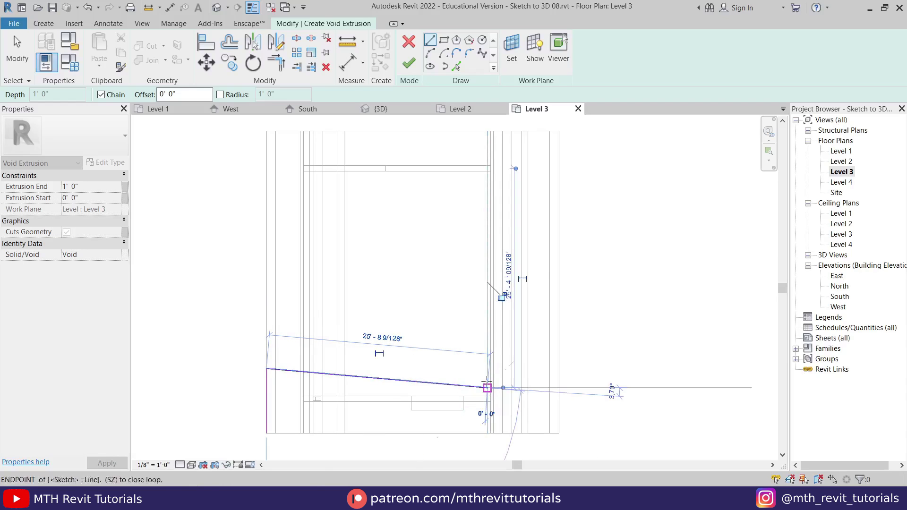
pyautogui.click(487, 332)
pyautogui.click(267, 331)
pyautogui.press('Escape')
pyautogui.press('Escape')
pyautogui.moveTo(386, 333)
pyautogui.mouseDown()
pyautogui.moveTo(389, 361)
pyautogui.moveTo(397, 347)
pyautogui.mouseUp()
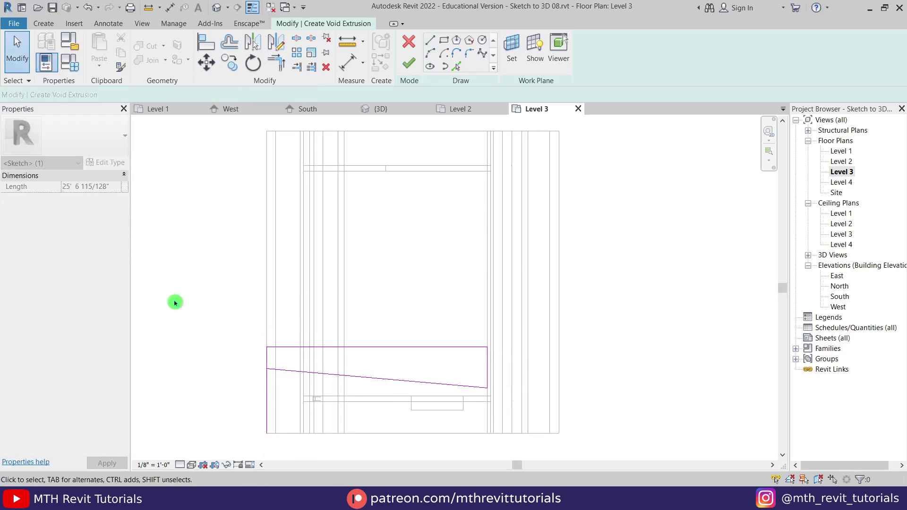
# - Mirror the tapered outline across a drawn horizontal axis just north of it
pyautogui.click(218, 288)
pyautogui.moveTo(222, 287); pyautogui.dragTo(625, 417)
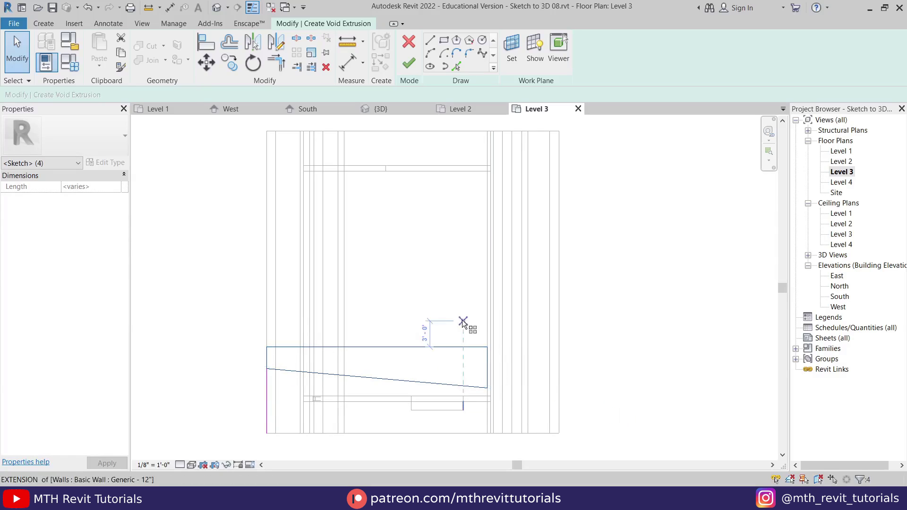
pyautogui.press('d')
pyautogui.press('m')
pyautogui.click(516, 331)
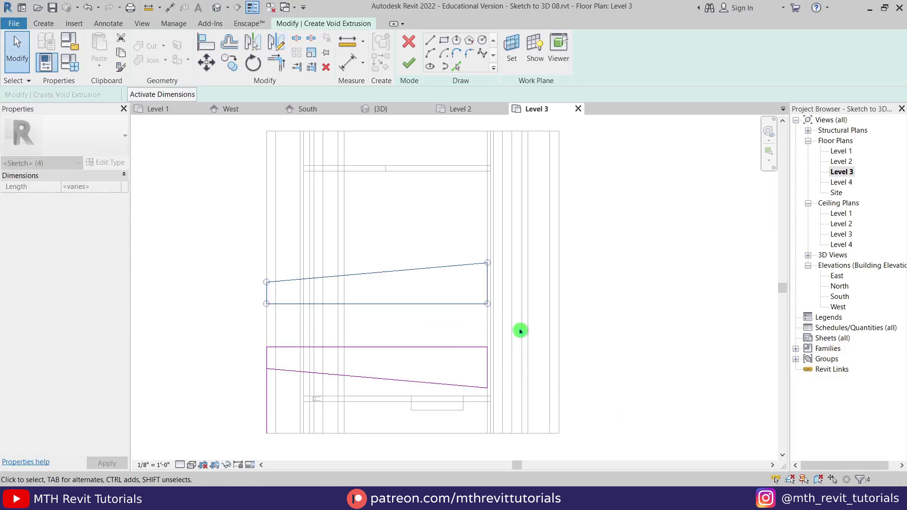
# - Copy the original tapered outline straight north, beyond the mirrored one
pyautogui.moveTo(230, 323); pyautogui.dragTo(547, 425)
pyautogui.press('c')
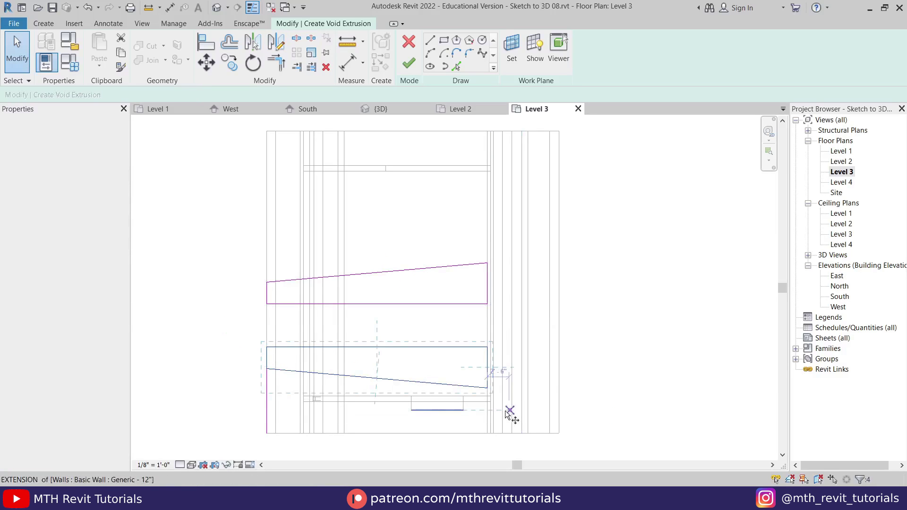
pyautogui.click(486, 227)
pyautogui.press('Escape')
# - Shift the mirrored outline south toward the original and lower the original outline's straight north edge slightly
pyautogui.moveTo(218, 236)
pyautogui.mouseDown()
pyautogui.moveTo(549, 336)
pyautogui.moveTo(525, 335)
pyautogui.mouseUp()
pyautogui.press('Down')
pyautogui.press('Down')
pyautogui.press('Down')
pyautogui.press('Down')
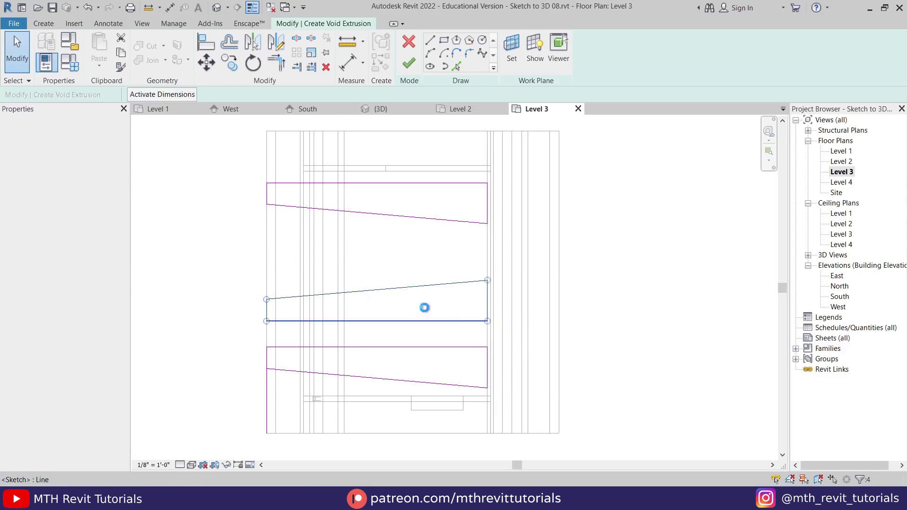
pyautogui.moveTo(250, 339)
pyautogui.mouseDown()
pyautogui.moveTo(331, 358)
pyautogui.moveTo(387, 327)
pyautogui.mouseUp()
pyautogui.moveTo(355, 298); pyautogui.dragTo(381, 322)
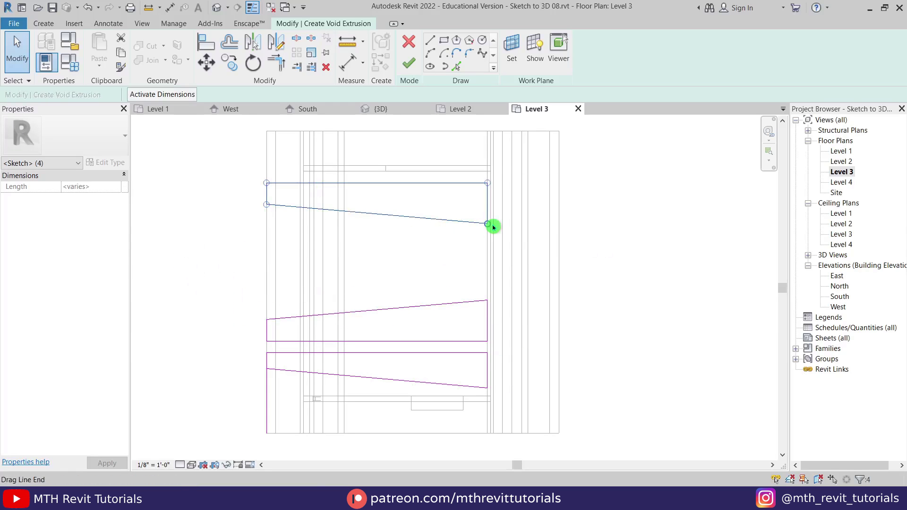
# - Move the northernmost tapered outline straight south, bringing it closer to the mirrored outline
pyautogui.press('m')
pyautogui.press('v')
pyautogui.click(486, 224)
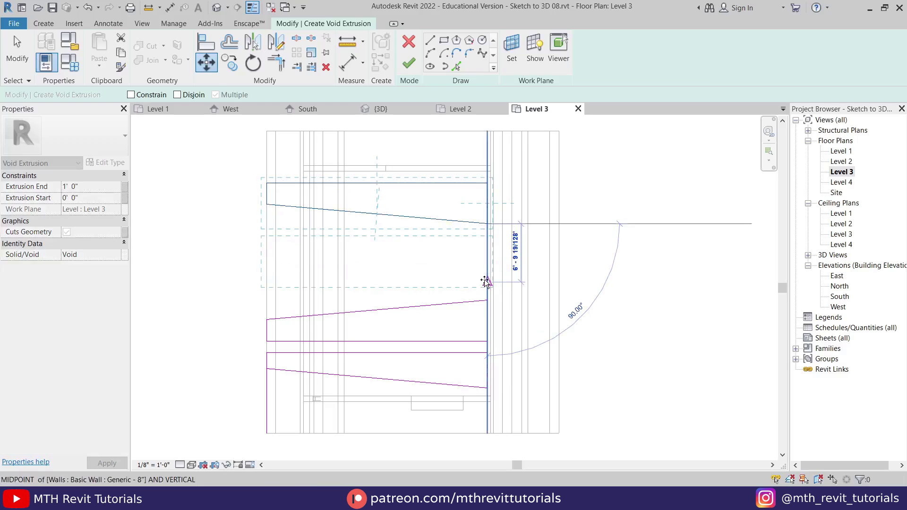
pyautogui.click(486, 277)
pyautogui.press('Escape')
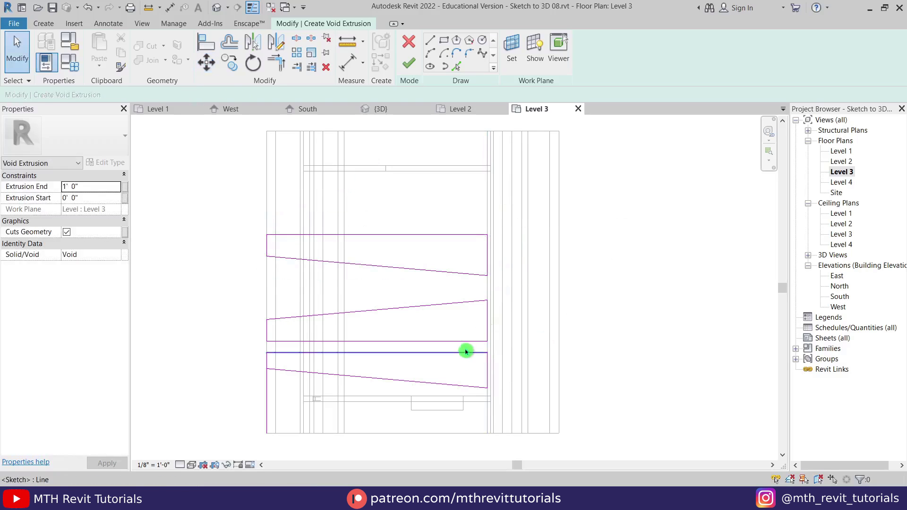
# - Nudge the mirrored outline slightly north and copy it straight north, beyond the other three outlines
pyautogui.moveTo(259, 300); pyautogui.dragTo(515, 348)
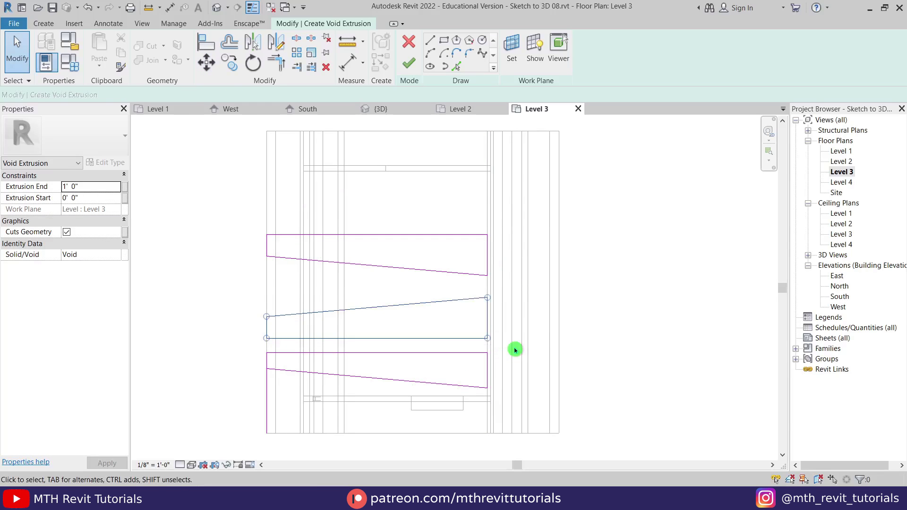
pyautogui.press('Up')
pyautogui.press('Up')
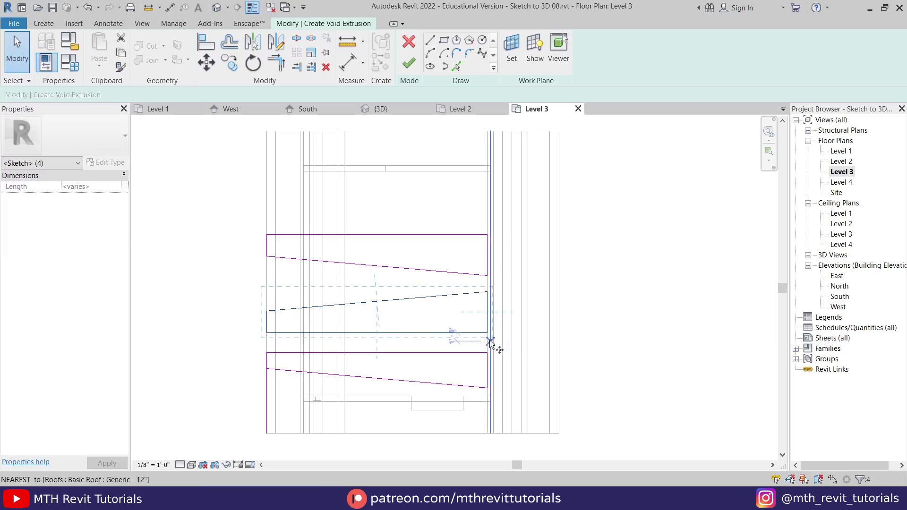
pyautogui.press('c')
pyautogui.press('o')
pyautogui.click(484, 224)
pyautogui.press('Escape')
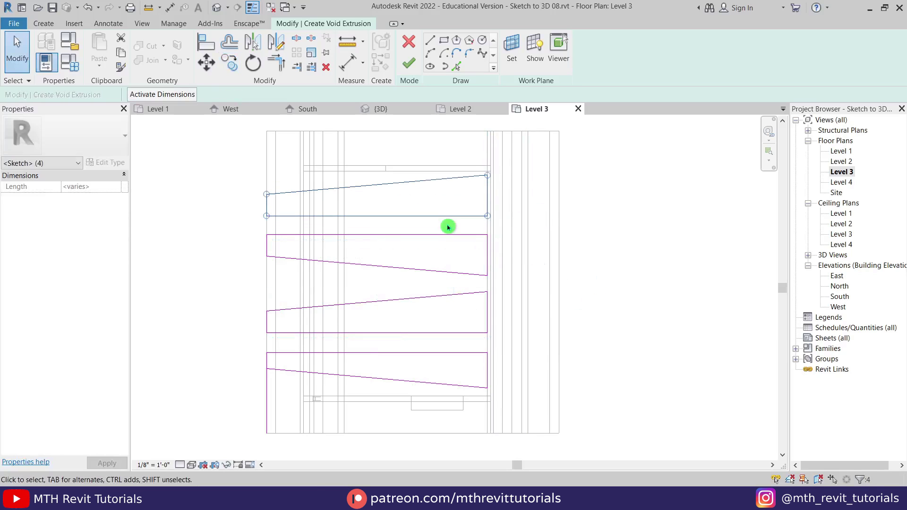
# - Finish the void extrusion sketch and show the slanted roof in the 3D view
pyautogui.click(410, 65)
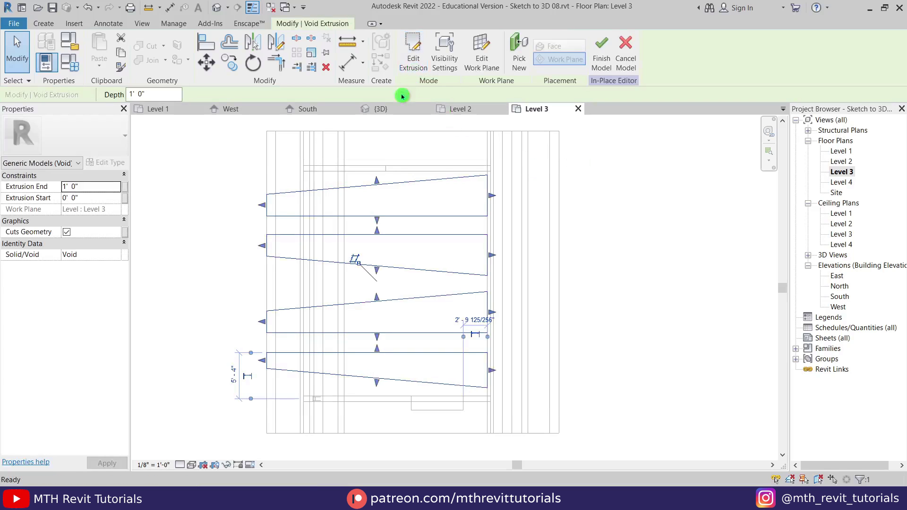
pyautogui.click(395, 109)
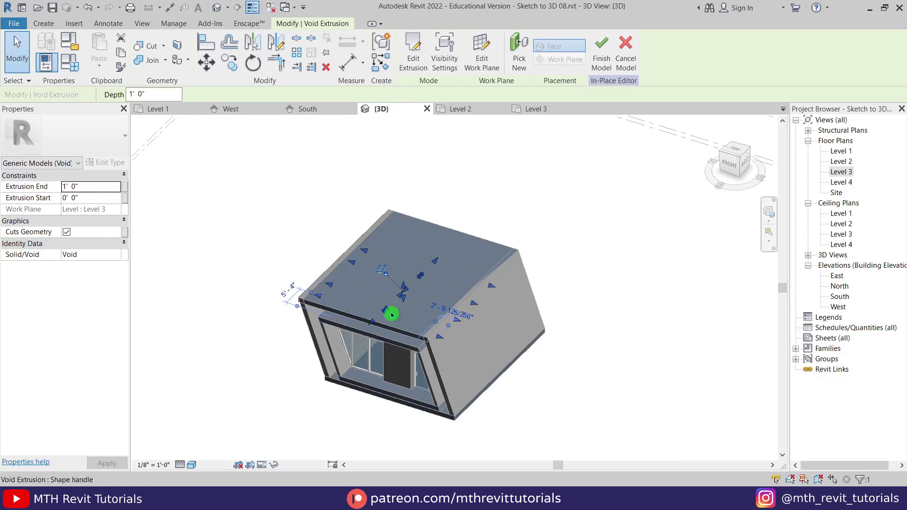
pyautogui.click(390, 320)
pyautogui.keyDown('shift'); pyautogui.moveTo(461, 353); pyautogui.dragTo(416, 248, button='middle'); pyautogui.keyUp('shift')
pyautogui.keyDown('shift'); pyautogui.moveTo(469, 336); pyautogui.dragTo(392, 432, button='middle'); pyautogui.keyUp('shift')
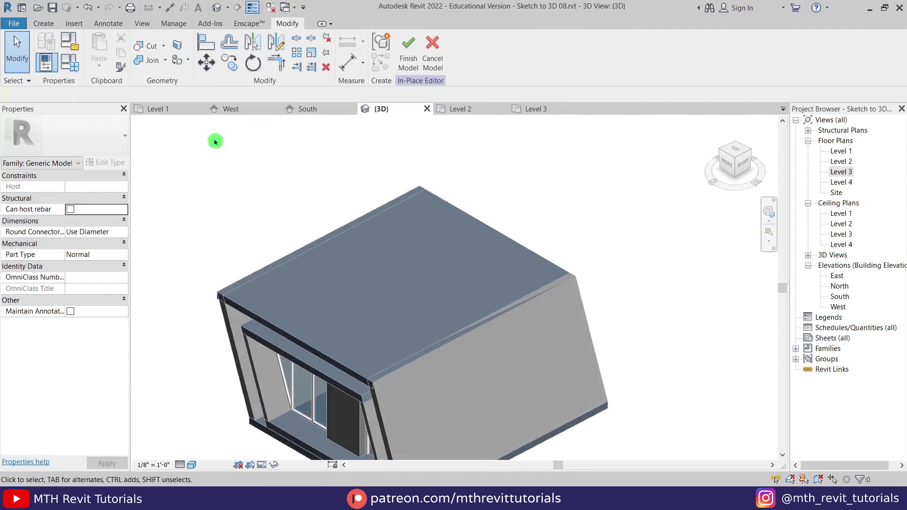
# - Stretch the void extrusion's height upward so the four tapered voids rise above the outer roof
pyautogui.moveTo(355, 230); pyautogui.dragTo(642, 421)
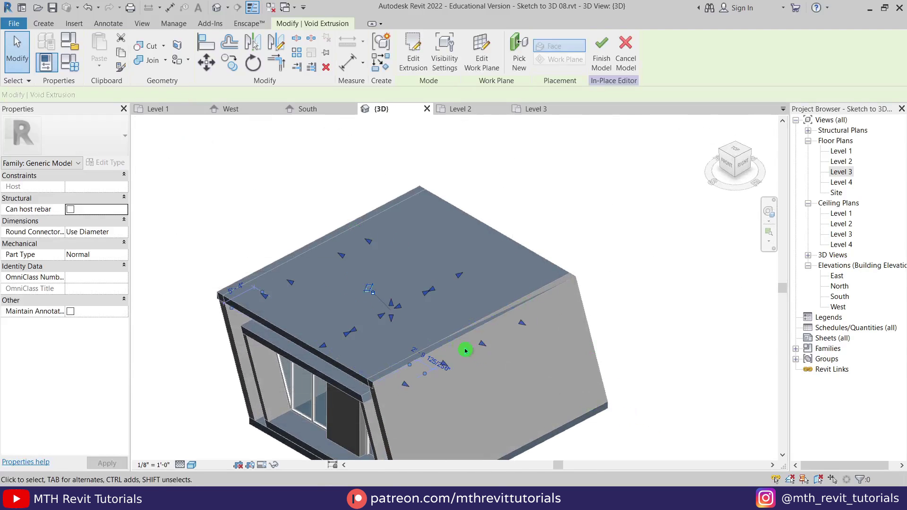
pyautogui.scroll(1, 392, 315)
pyautogui.moveTo(391, 304); pyautogui.dragTo(375, 242)
pyautogui.press('Escape')
pyautogui.keyDown('shift'); pyautogui.moveTo(413, 351); pyautogui.dragTo(427, 287, button='middle'); pyautogui.keyUp('shift')
pyautogui.scroll(1, 427, 288)
# - Extend the east ends of the four tapered voids outward over the roof's east edge
pyautogui.click(525, 293)
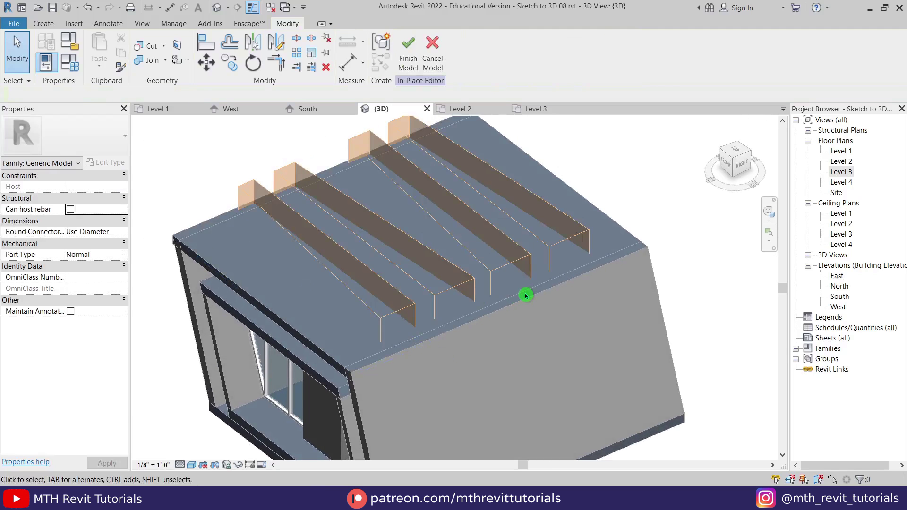
pyautogui.click(526, 262)
pyautogui.moveTo(570, 290); pyautogui.dragTo(526, 321)
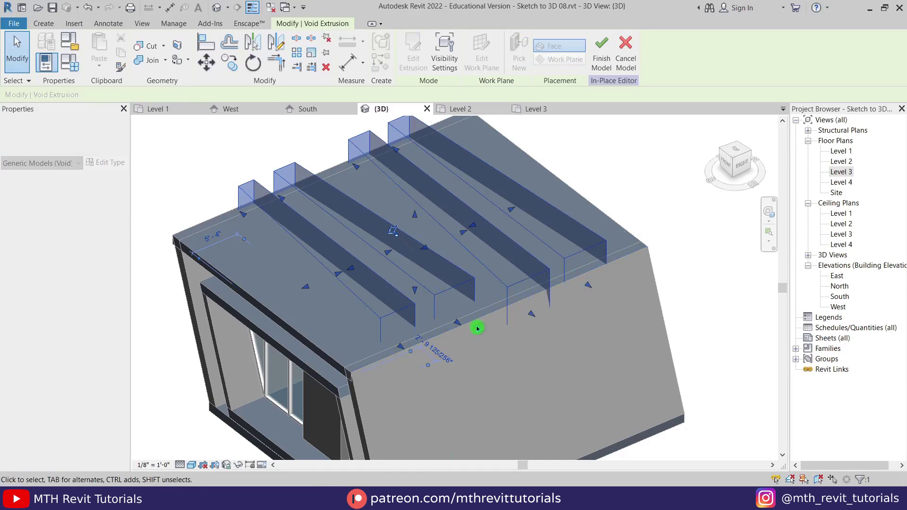
pyautogui.moveTo(459, 324); pyautogui.dragTo(416, 376)
# - Extend the west ends of the tapered voids past the roof's west edge and adjust their depth through the roof
pyautogui.keyDown('shift'); pyautogui.moveTo(210, 250); pyautogui.dragTo(281, 270, button='middle'); pyautogui.keyUp('shift')
pyautogui.scroll(1, 269, 274)
pyautogui.moveTo(221, 221); pyautogui.dragTo(202, 227)
pyautogui.moveTo(247, 259); pyautogui.dragTo(319, 378)
pyautogui.scroll(-1, 320, 378)
pyautogui.keyDown('shift'); pyautogui.moveTo(319, 378); pyautogui.dragTo(427, 369, button='middle'); pyautogui.keyUp('shift')
pyautogui.press('Escape')
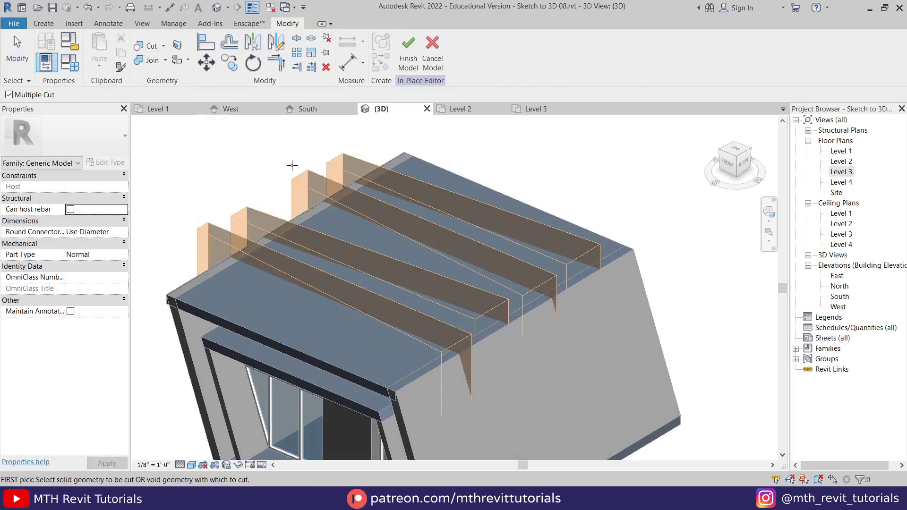
# - Cut the outer roof with the four tapered voids using a multiple cut
pyautogui.click(300, 182)
pyautogui.click(438, 162)
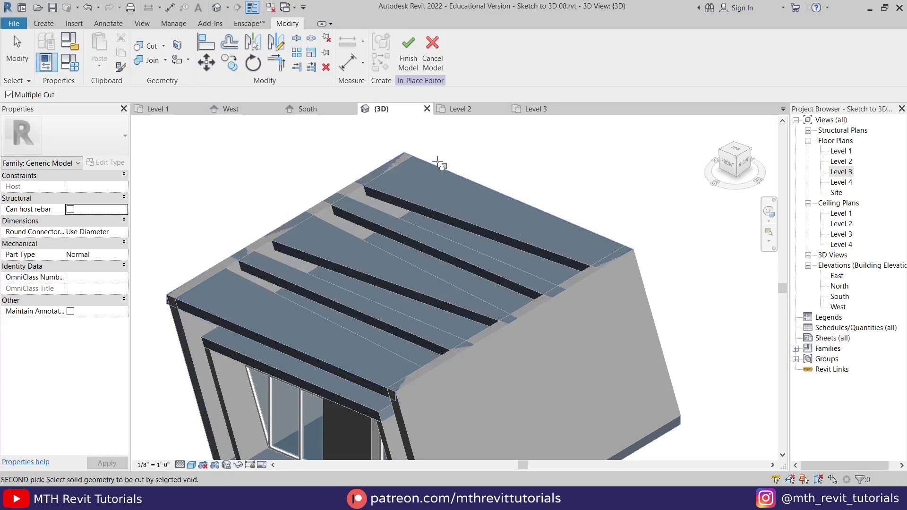
pyautogui.keyDown('shift'); pyautogui.moveTo(693, 298); pyautogui.dragTo(513, 222, button='middle'); pyautogui.keyUp('shift')
pyautogui.click(514, 214)
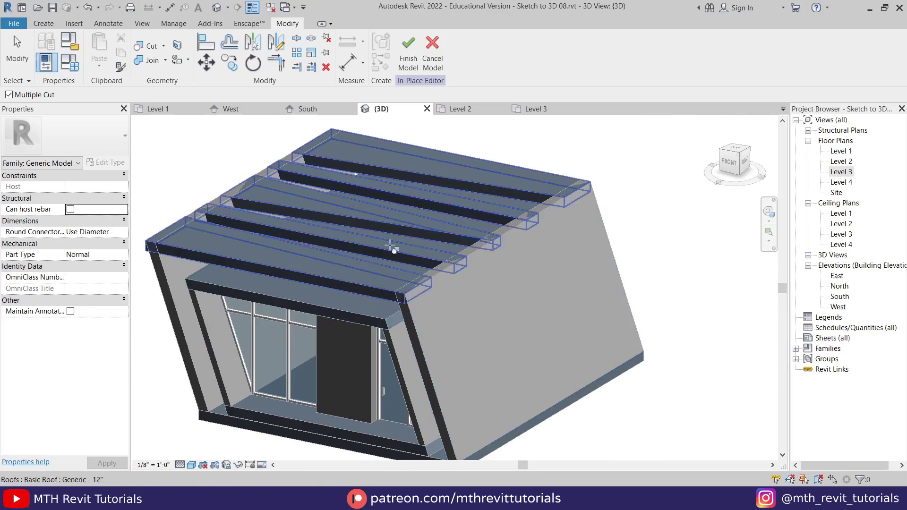
pyautogui.click(473, 251)
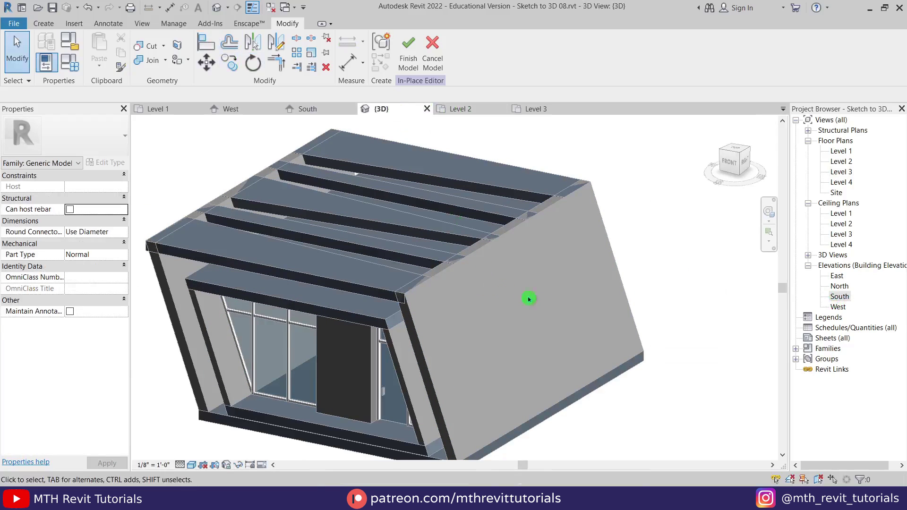
# - In the East elevation, start an extrusion with the outer east wall's face as its work plane
pyautogui.doubleClick(844, 279)
pyautogui.scroll(4, 320, 270)
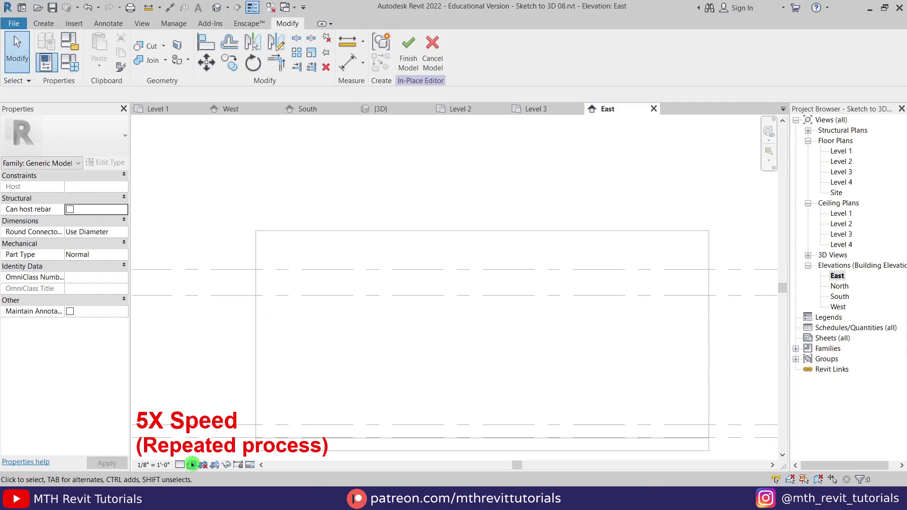
pyautogui.click(44, 23)
pyautogui.click(101, 50)
pyautogui.click(376, 338)
pyautogui.click(257, 258)
# - Sketch a four-sided tapered outline below the southernmost roof slot, with a 2' bottom edge and a slanted north side
pyautogui.click(321, 243)
pyautogui.scroll(-1, 328, 416)
pyautogui.moveTo(328, 425); pyautogui.dragTo(341, 336, button='middle')
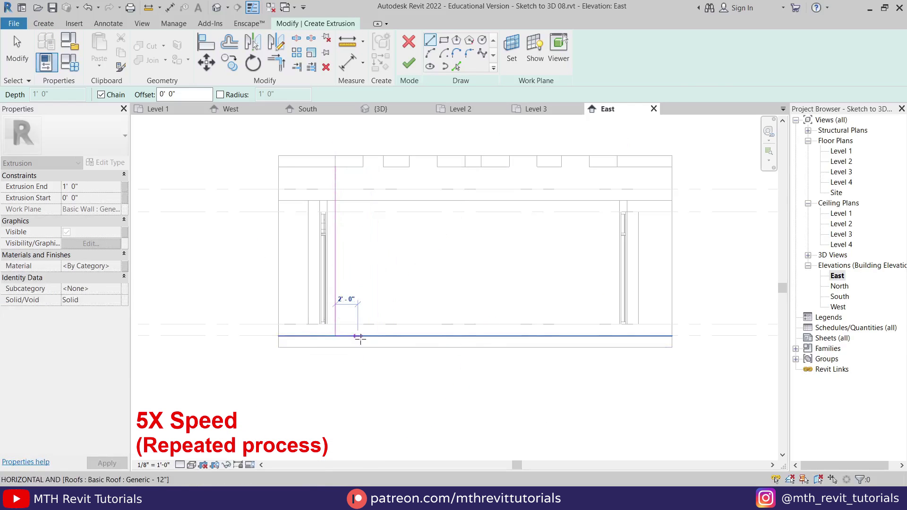
pyautogui.click(359, 337)
pyautogui.scroll(3, 382, 168)
pyautogui.click(382, 164)
pyautogui.click(286, 164)
pyautogui.press('Escape')
pyautogui.press('Escape')
# - Adjust the upper end of the outline's slanted side toward the nearby roof slot's lower corner
pyautogui.scroll(6, 359, 163)
pyautogui.moveTo(411, 179); pyautogui.dragTo(428, 184)
pyautogui.scroll(2, 507, 179)
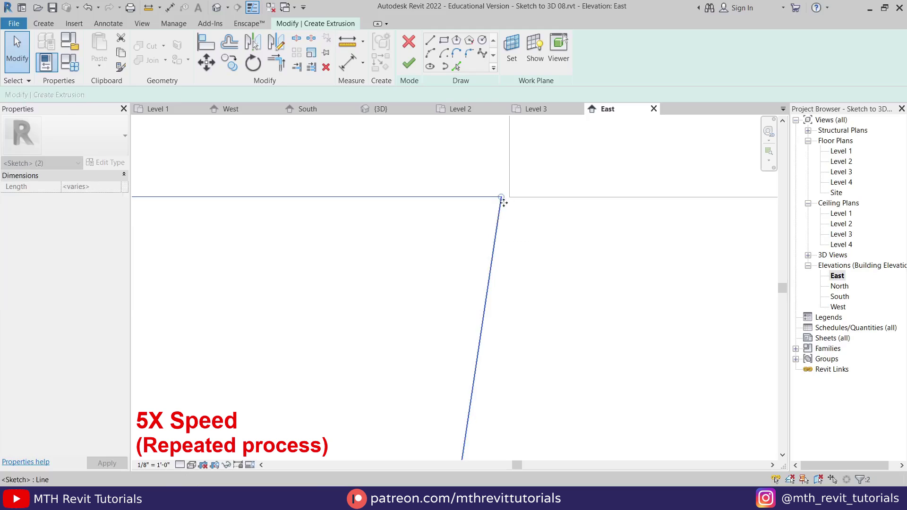
pyautogui.scroll(-2, 353, 203)
# - Mirror the tapered outline to the north and move the mirrored copy to line up with the next roof slot
pyautogui.click(354, 203)
pyautogui.click(481, 224)
pyautogui.press('m')
pyautogui.press('v')
pyautogui.scroll(6, 515, 228)
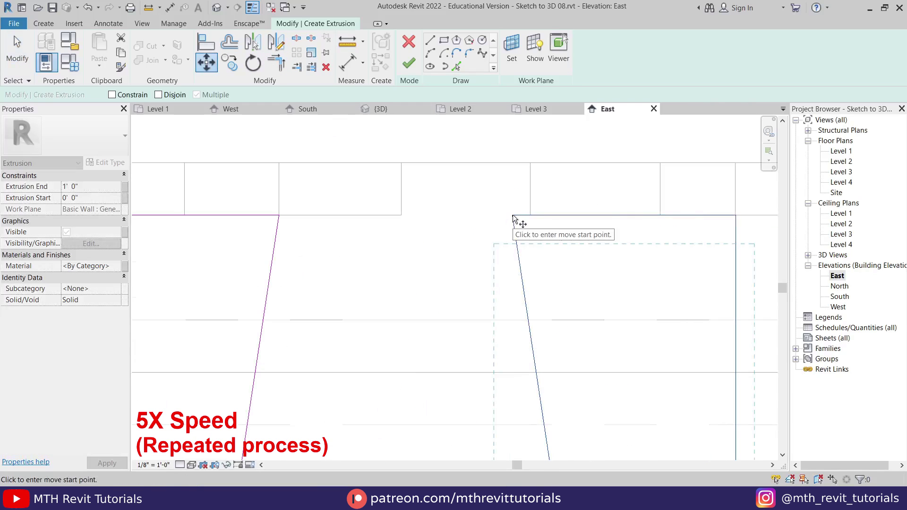
pyautogui.click(400, 215)
pyautogui.scroll(3, 412, 166)
pyautogui.click(412, 222)
# - Copy the first tapered outline horizontally north to the third roof slot
pyautogui.scroll(-7, 347, 201)
pyautogui.moveTo(333, 187); pyautogui.dragTo(256, 445)
pyautogui.press('c')
pyautogui.press('o')
pyautogui.click(274, 209)
pyautogui.click(448, 208)
pyautogui.press('Escape')
pyautogui.moveTo(342, 191); pyautogui.dragTo(429, 431)
pyautogui.press('c')
pyautogui.press('o')
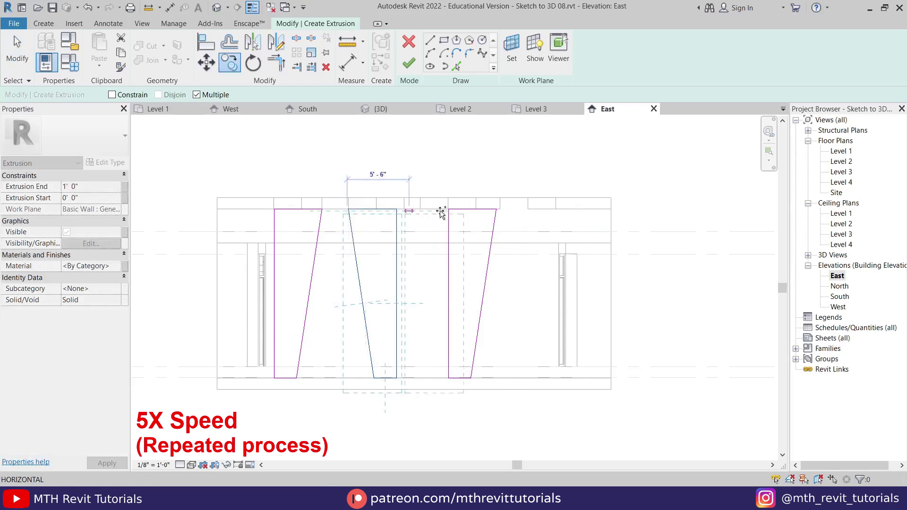
pyautogui.press('Escape')
# - Try to shift one of the wall outlines' side edges in the 3D view
pyautogui.click(381, 109)
pyautogui.press('Escape')
pyautogui.moveTo(640, 381)
pyautogui.keyDown('shift'); pyautogui.mouseDown(button='middle')
pyautogui.moveTo(407, 322)
pyautogui.moveTo(386, 304)
pyautogui.mouseUp(button='middle'); pyautogui.keyUp('shift')
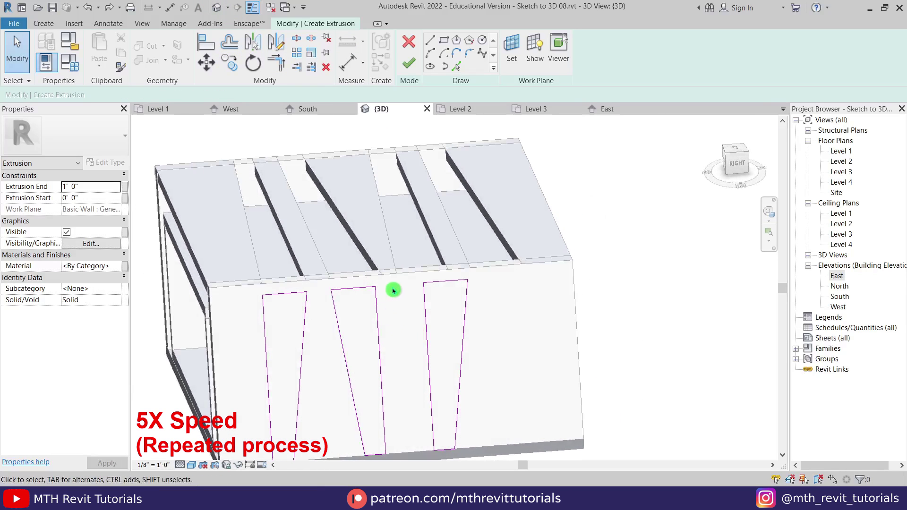
pyautogui.scroll(2, 388, 307)
pyautogui.click(387, 312)
pyautogui.moveTo(460, 312); pyautogui.dragTo(413, 324)
pyautogui.press('Escape')
# - Undo the last sketch changes in the East elevation and redo the copy of the first outline
pyautogui.click(607, 109)
pyautogui.hotkey('ctrl', 'z')
pyautogui.hotkey('ctrl', 'z')
pyautogui.hotkey('ctrl', 'z')
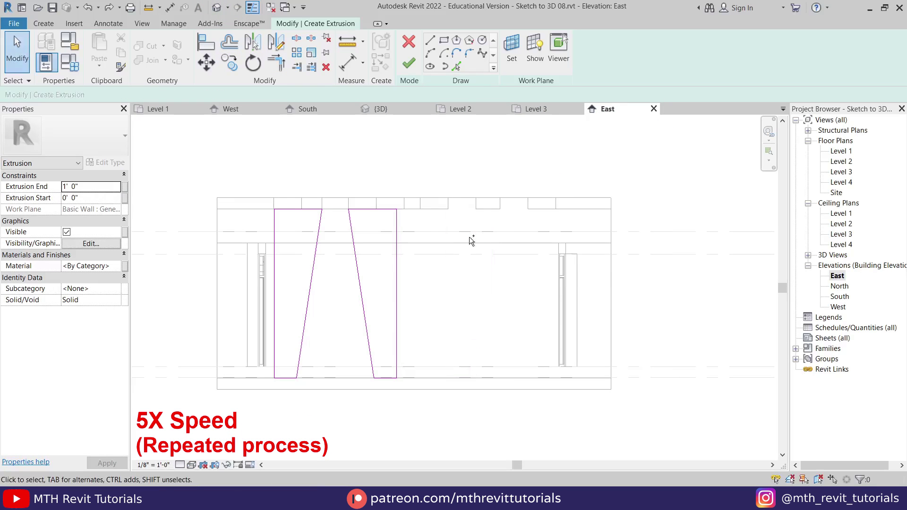
pyautogui.hotkey('ctrl', 'y')
# - Copy the mirrored tapered outline horizontally north to the fourth roof slot
pyautogui.press('Tab')
pyautogui.click(396, 338)
pyautogui.press('c')
pyautogui.press('o')
pyautogui.click(397, 209)
pyautogui.click(556, 209)
# - In the 3D view, shift side edges of the southern wall outlines, starting with the first one's slanted side, to match the roof slots
pyautogui.click(380, 108)
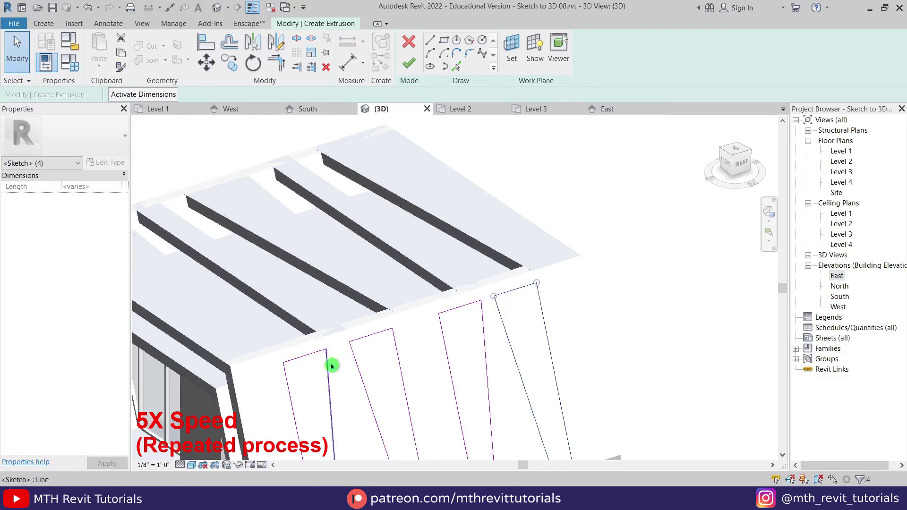
pyautogui.press('Escape')
pyautogui.scroll(3, 309, 417)
pyautogui.click(350, 310)
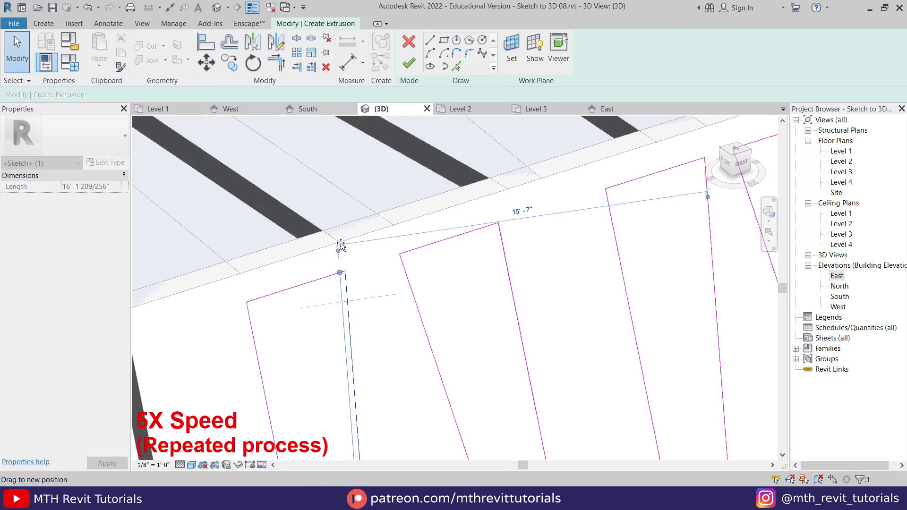
pyautogui.moveTo(341, 244); pyautogui.dragTo(340, 244)
pyautogui.press('Escape')
pyautogui.keyDown('shift'); pyautogui.moveTo(515, 331); pyautogui.dragTo(470, 320, button='middle'); pyautogui.keyUp('shift')
pyautogui.click(464, 314)
pyautogui.moveTo(464, 313); pyautogui.dragTo(481, 298)
pyautogui.click(348, 314)
pyautogui.click(739, 165)
# - Shift the side edges of the third wall outline south to line up with the third roof slot
pyautogui.scroll(5, 388, 282)
pyautogui.scroll(-5, 288, 308)
pyautogui.scroll(2, 521, 310)
pyautogui.moveTo(387, 231)
pyautogui.keyDown('shift'); pyautogui.mouseDown(button='middle')
pyautogui.moveTo(336, 296)
pyautogui.moveTo(410, 420)
pyautogui.mouseUp(button='middle'); pyautogui.keyUp('shift')
pyautogui.moveTo(437, 355); pyautogui.dragTo(388, 379)
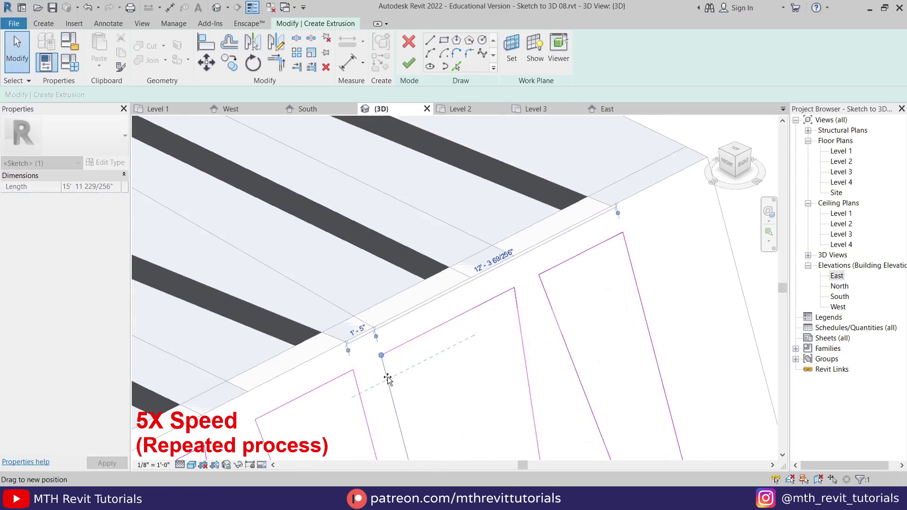
pyautogui.scroll(-1, 520, 355)
pyautogui.moveTo(520, 355); pyautogui.dragTo(447, 306, button='middle')
pyautogui.moveTo(449, 274); pyautogui.dragTo(418, 289)
# - View the wall straight from the east and fine-tune the outline edges against the roof slot corners
pyautogui.click(482, 282)
pyautogui.click(743, 165)
pyautogui.moveTo(510, 170); pyautogui.dragTo(512, 326, button='middle')
pyautogui.scroll(3, 513, 322)
pyautogui.moveTo(541, 291)
pyautogui.mouseDown()
pyautogui.moveTo(505, 295)
pyautogui.moveTo(536, 278)
pyautogui.mouseUp()
pyautogui.scroll(7, 538, 264)
pyautogui.moveTo(389, 332); pyautogui.dragTo(388, 342)
pyautogui.moveTo(447, 330); pyautogui.dragTo(561, 308, button='middle')
pyautogui.scroll(-5, 561, 308)
# - Shift two more outline edges horizontally to line up with the edges of their roof slots
pyautogui.scroll(5, 330, 303)
pyautogui.moveTo(307, 287); pyautogui.dragTo(388, 288)
pyautogui.scroll(-6, 487, 246)
pyautogui.scroll(6, 416, 256)
pyautogui.moveTo(491, 203); pyautogui.dragTo(449, 204)
pyautogui.scroll(-5, 449, 204)
# - Move the outline's vertical south side onto the roof slot's edge and trim its corner with the top edge
pyautogui.moveTo(377, 208); pyautogui.dragTo(520, 222, button='middle')
pyautogui.scroll(4, 322, 221)
pyautogui.scroll(-3, 321, 227)
pyautogui.moveTo(302, 209); pyautogui.dragTo(224, 251)
pyautogui.scroll(5, 301, 209)
pyautogui.press('t')
pyautogui.press('r')
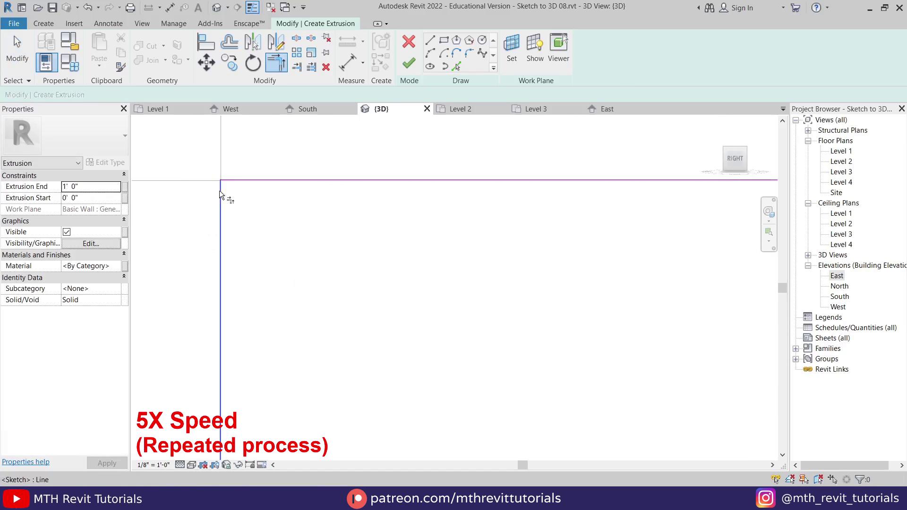
pyautogui.scroll(-5, 223, 196)
pyautogui.moveTo(567, 213); pyautogui.dragTo(451, 266, button='middle')
pyautogui.press('Escape')
# - Slightly adjust the upper corner of a wall outline farther north to meet the roof slot's corner
pyautogui.click(468, 266)
pyautogui.scroll(4, 484, 245)
pyautogui.scroll(4, 450, 250)
pyautogui.moveTo(312, 214); pyautogui.dragTo(313, 218)
pyautogui.scroll(-2, 518, 229)
pyautogui.click(518, 224)
# - Shift the remaining misaligned outline edge north onto its roof slot's edge
pyautogui.moveTo(416, 242)
pyautogui.mouseDown(button='middle')
pyautogui.moveTo(389, 292)
pyautogui.moveTo(609, 258)
pyautogui.mouseUp(button='middle')
pyautogui.scroll(-5, 609, 258)
pyautogui.scroll(6, 392, 241)
pyautogui.moveTo(350, 221); pyautogui.dragTo(406, 221)
pyautogui.scroll(-5, 428, 255)
pyautogui.click(444, 203)
pyautogui.scroll(-2, 444, 203)
# - Inspect how the top edges of the four tapered wall outlines meet the roof edge in the 3D view
pyautogui.moveTo(444, 203)
pyautogui.keyDown('shift'); pyautogui.mouseDown(button='middle')
pyautogui.moveTo(512, 377)
pyautogui.moveTo(513, 343)
pyautogui.mouseUp(button='middle'); pyautogui.keyUp('shift')
pyautogui.click(409, 63)
pyautogui.scroll(-5, 335, 384)
pyautogui.scroll(5, 341, 373)
pyautogui.scroll(2, 350, 265)
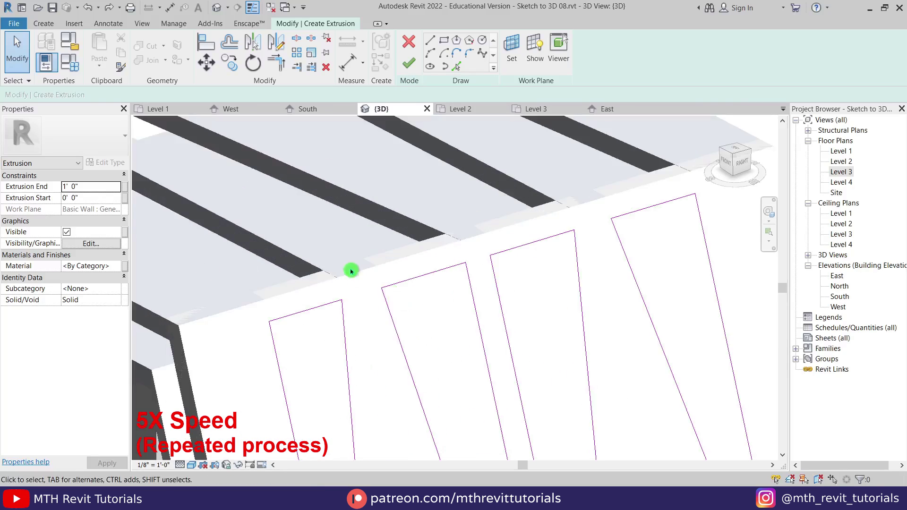
pyautogui.scroll(-4, 506, 344)
pyautogui.scroll(4, 404, 226)
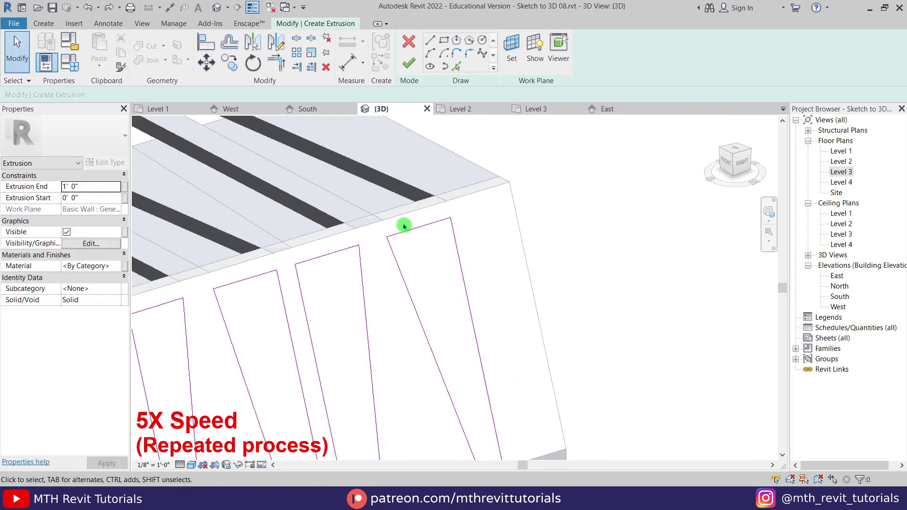
# - Raise the top edges of all four tapered wall outlines above the roof in the East elevation
pyautogui.click(607, 109)
pyautogui.moveTo(530, 209); pyautogui.dragTo(526, 188)
pyautogui.moveTo(432, 208); pyautogui.dragTo(431, 188)
pyautogui.scroll(2, 338, 222)
pyautogui.moveTo(378, 202); pyautogui.dragTo(378, 169)
pyautogui.moveTo(276, 203); pyautogui.dragTo(275, 169)
pyautogui.moveTo(279, 424); pyautogui.dragTo(279, 344, button='middle')
pyautogui.press('Escape')
pyautogui.scroll(-2, 359, 350)
pyautogui.moveTo(374, 176); pyautogui.dragTo(376, 203, button='middle')
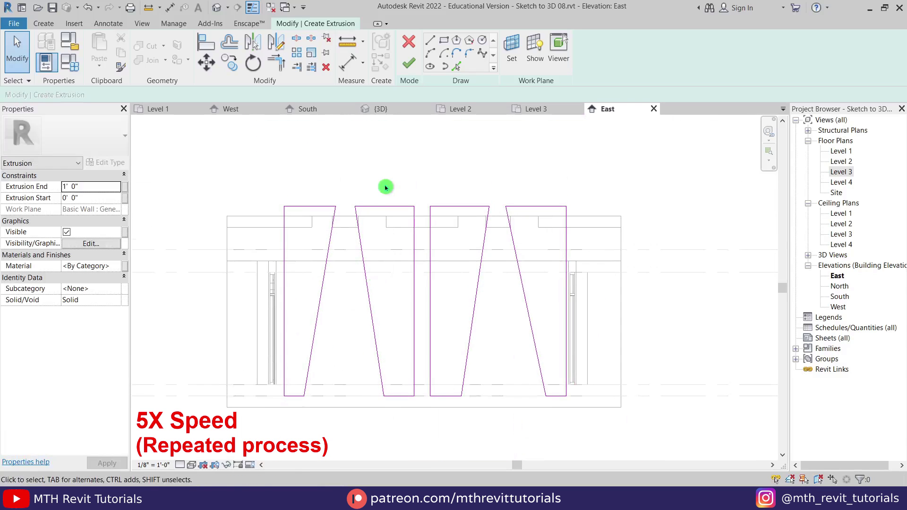
# - Finish the four-outline sketch as an extrusion on the east wall in the 3D view
pyautogui.click(390, 111)
pyautogui.scroll(-3, 441, 208)
pyautogui.click(407, 63)
pyautogui.press('Escape')
pyautogui.scroll(2, 301, 270)
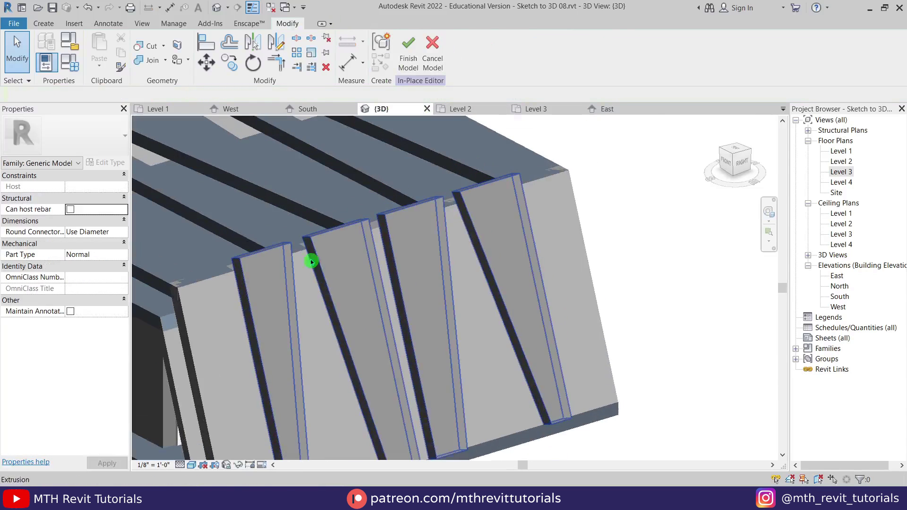
pyautogui.scroll(2, 301, 269)
pyautogui.moveTo(380, 207); pyautogui.dragTo(423, 226, button='middle')
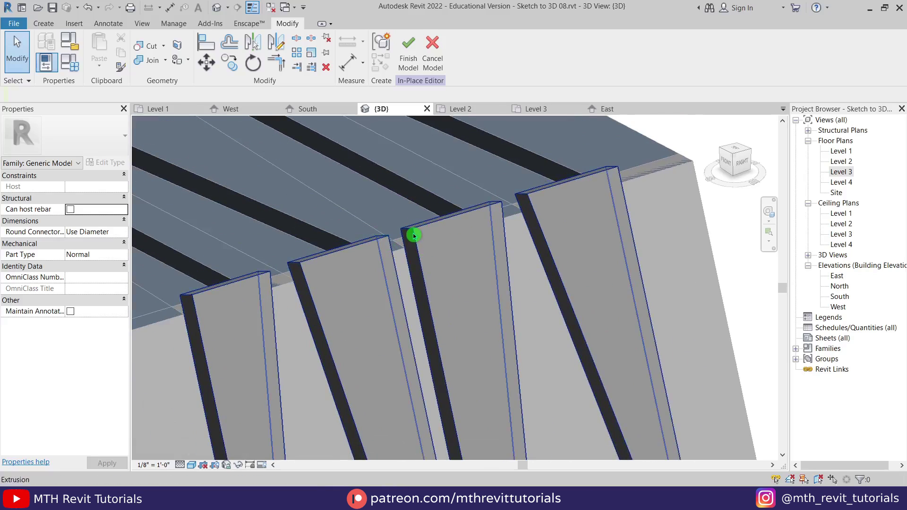
# - Change the finished tapered wall extrusion from solid to Void
pyautogui.scroll(-5, 414, 235)
pyautogui.keyDown('shift'); pyautogui.moveTo(337, 302); pyautogui.dragTo(359, 293, button='middle'); pyautogui.keyUp('shift')
pyautogui.click(407, 310)
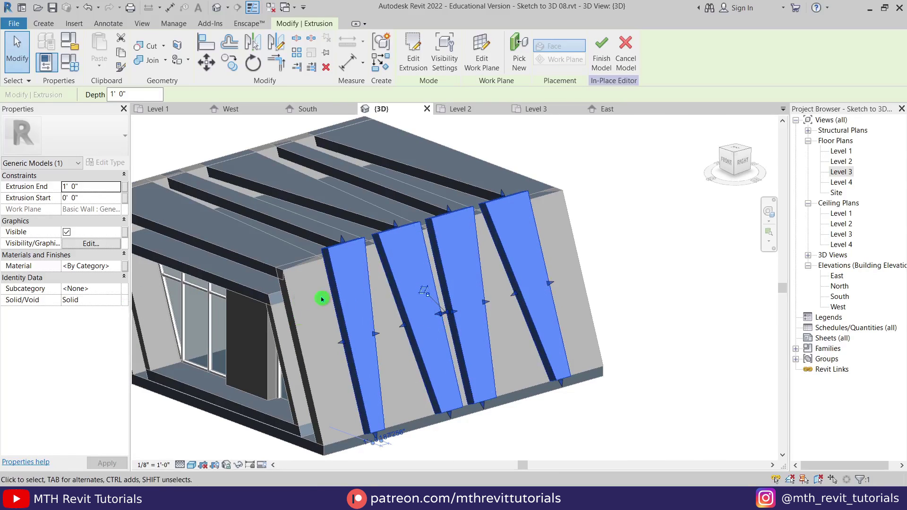
pyautogui.click(117, 301)
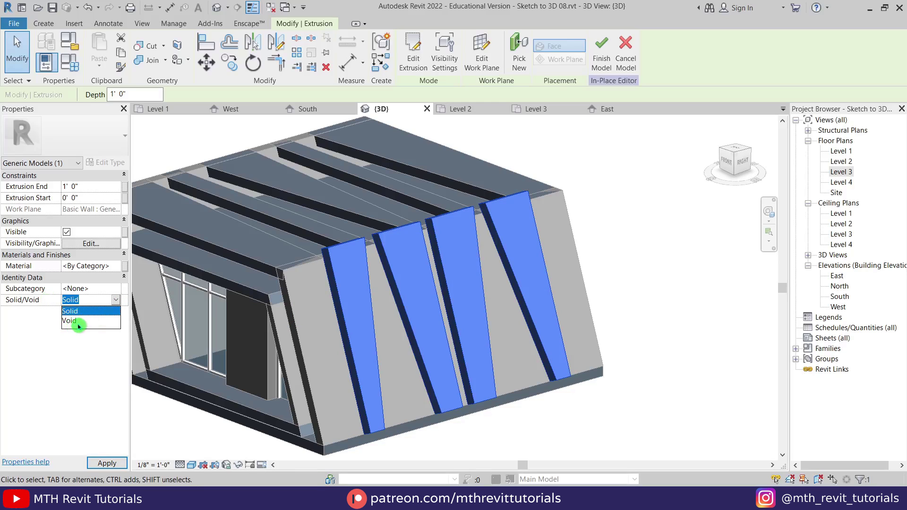
pyautogui.click(70, 321)
pyautogui.click(443, 362)
# - Extend the void through the east wall to about 2' outside and about 2' 2" inside its work plane
pyautogui.keyDown('shift'); pyautogui.moveTo(382, 403); pyautogui.dragTo(429, 382, button='middle'); pyautogui.keyUp('shift')
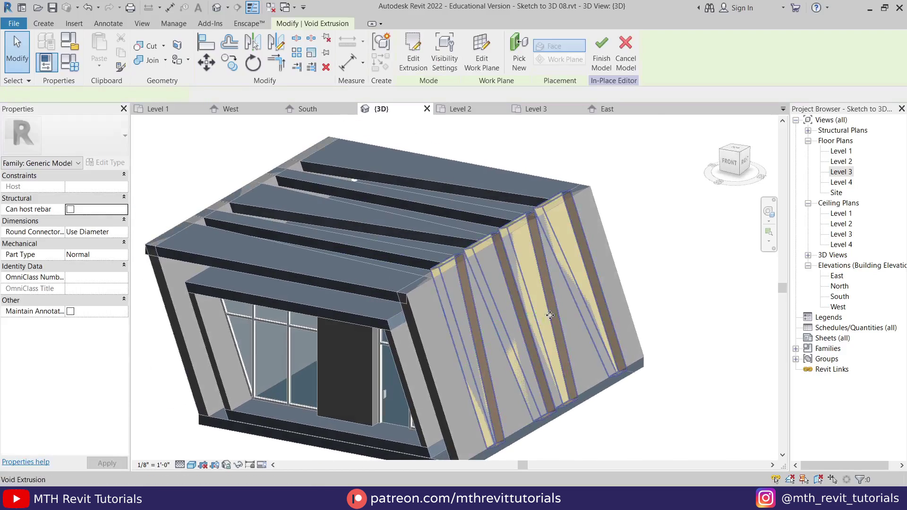
pyautogui.click(549, 318)
pyautogui.scroll(3, 550, 318)
pyautogui.keyDown('shift'); pyautogui.moveTo(518, 333); pyautogui.dragTo(462, 343, button='middle'); pyautogui.keyUp('shift')
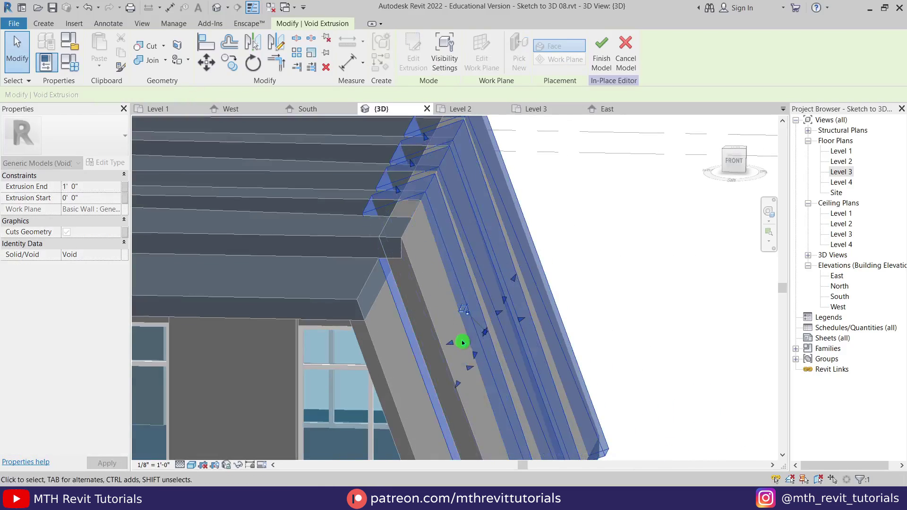
pyautogui.click(517, 321)
pyautogui.moveTo(518, 322); pyautogui.dragTo(542, 324)
pyautogui.click(664, 243)
pyautogui.keyDown('shift'); pyautogui.moveTo(460, 265); pyautogui.dragTo(418, 245, button='middle'); pyautogui.keyUp('shift')
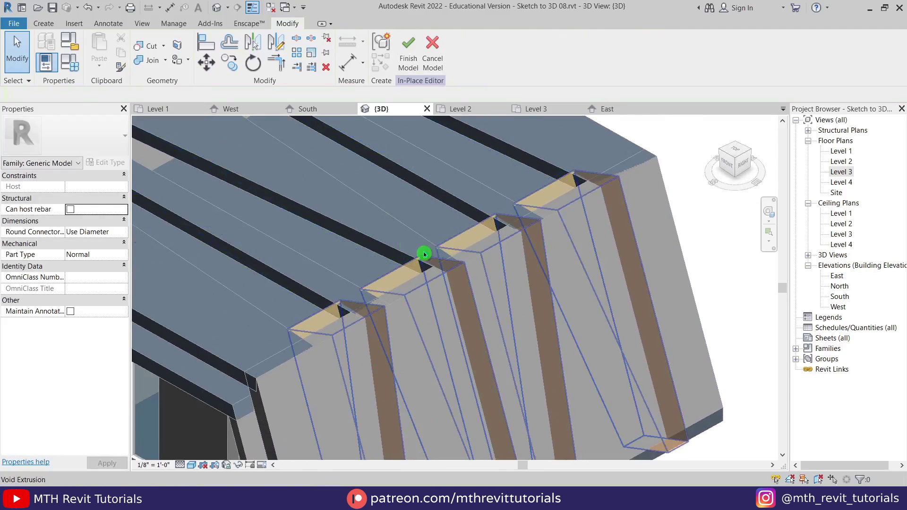
# - Cut the slanted east wall and the adjoining roof edge with the tapered void
pyautogui.click(150, 54)
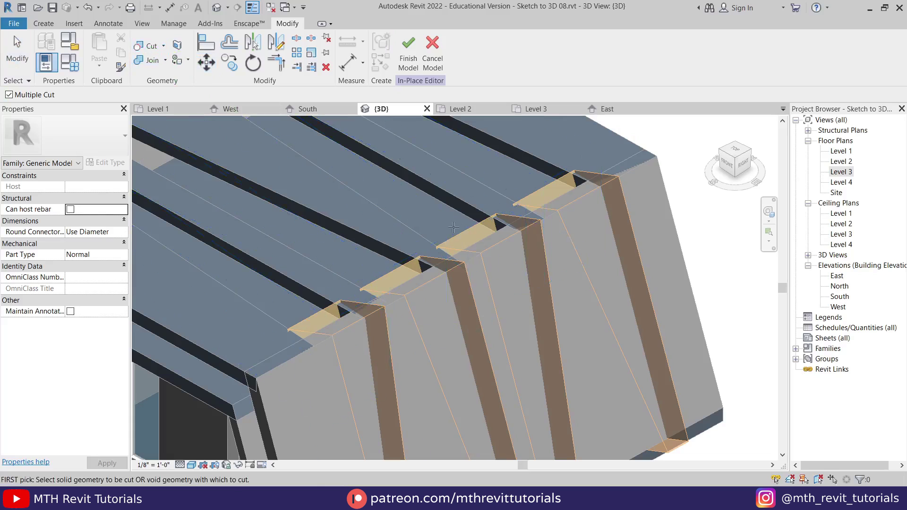
pyautogui.click(435, 234)
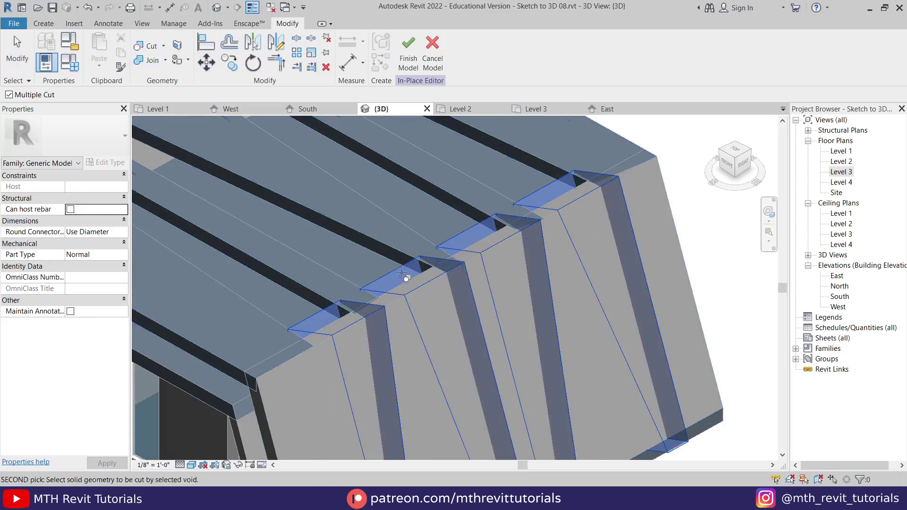
pyautogui.click(661, 211)
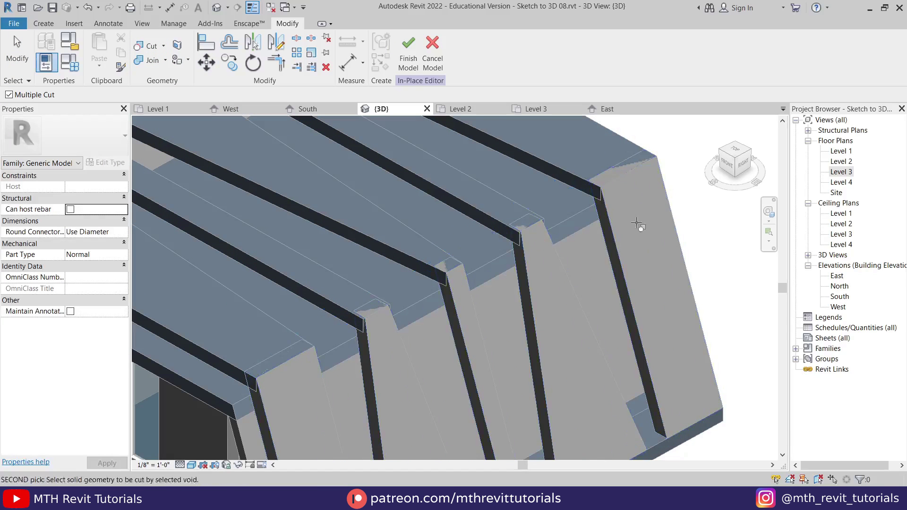
pyautogui.press('Escape')
pyautogui.scroll(-4, 512, 229)
pyautogui.keyDown('shift'); pyautogui.moveTo(585, 345); pyautogui.dragTo(461, 453, button='middle'); pyautogui.keyUp('shift')
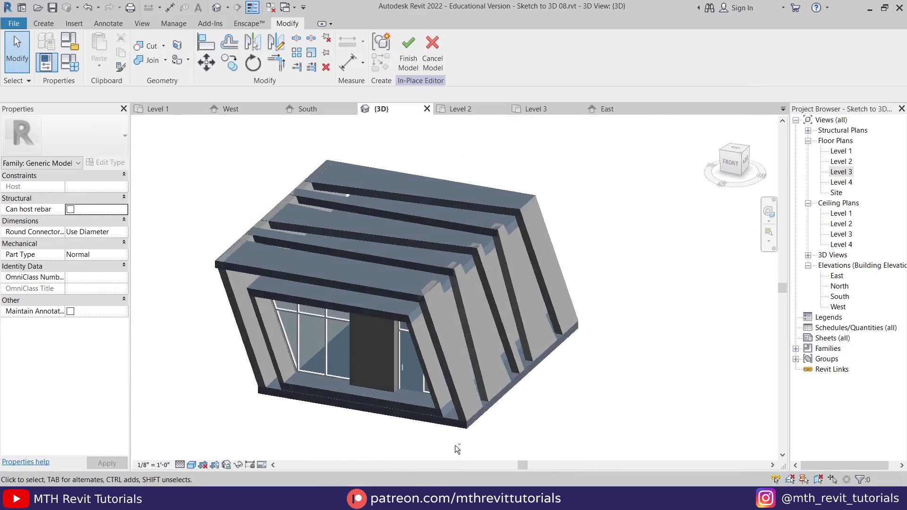
# - Dissociate the east wall void from its work plane in the South elevation
pyautogui.click(480, 294)
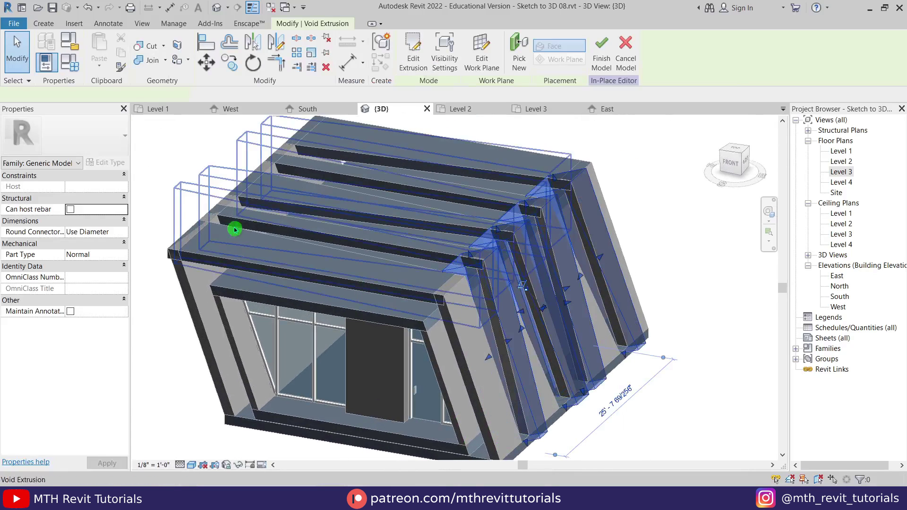
pyautogui.doubleClick(839, 300)
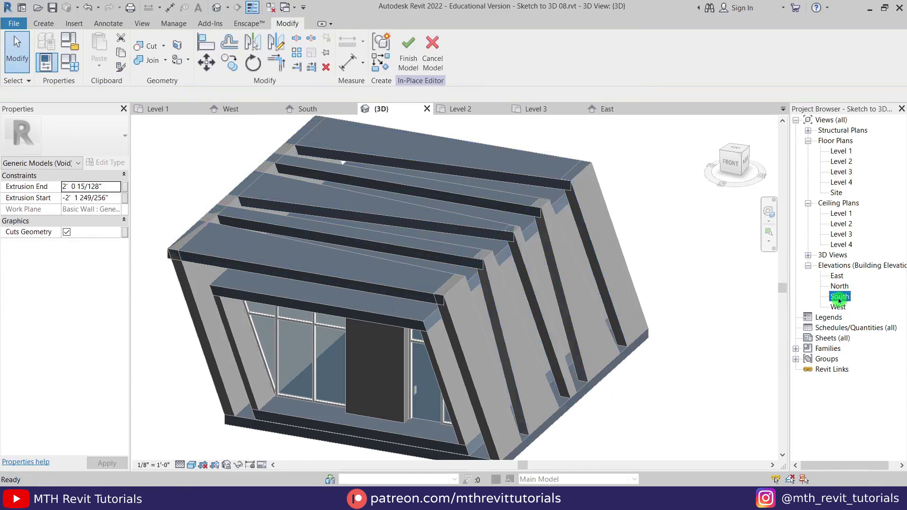
pyautogui.click(586, 257)
pyautogui.moveTo(586, 258); pyautogui.dragTo(514, 330, button='middle')
pyautogui.press('Escape')
pyautogui.click(528, 283)
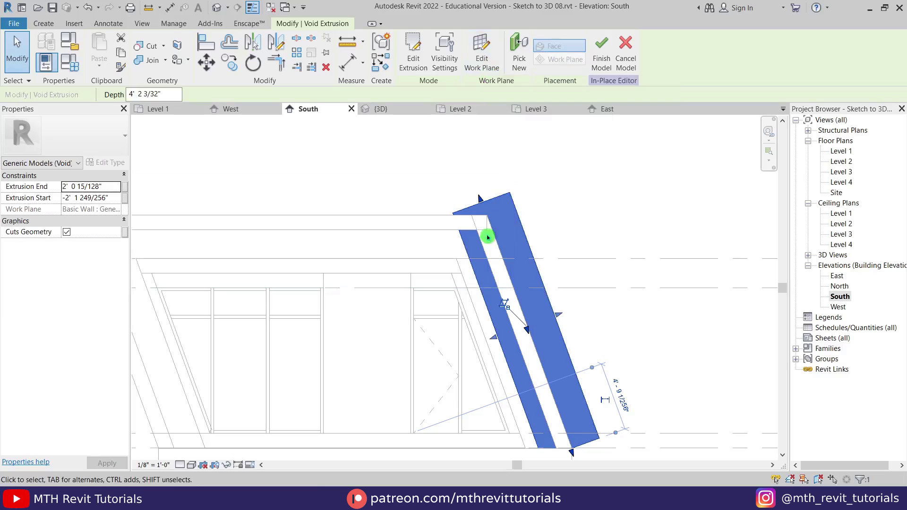
pyautogui.click(482, 70)
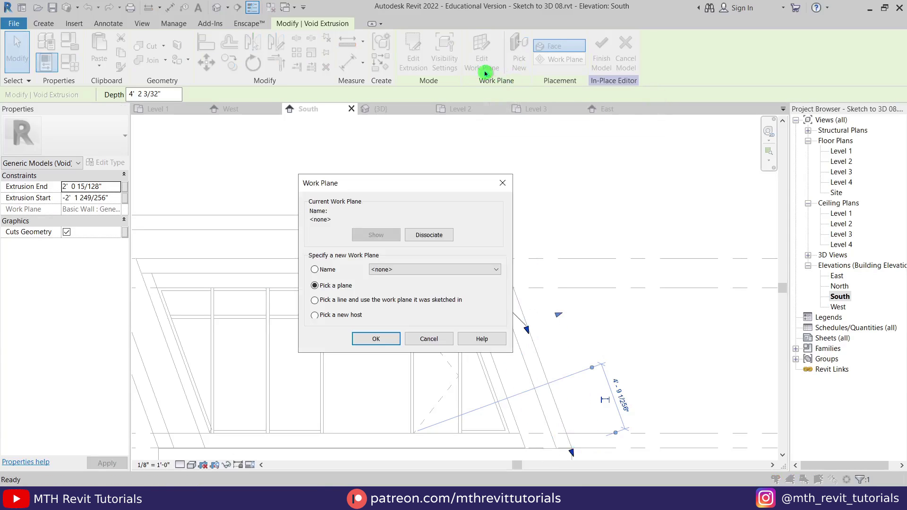
pyautogui.click(434, 237)
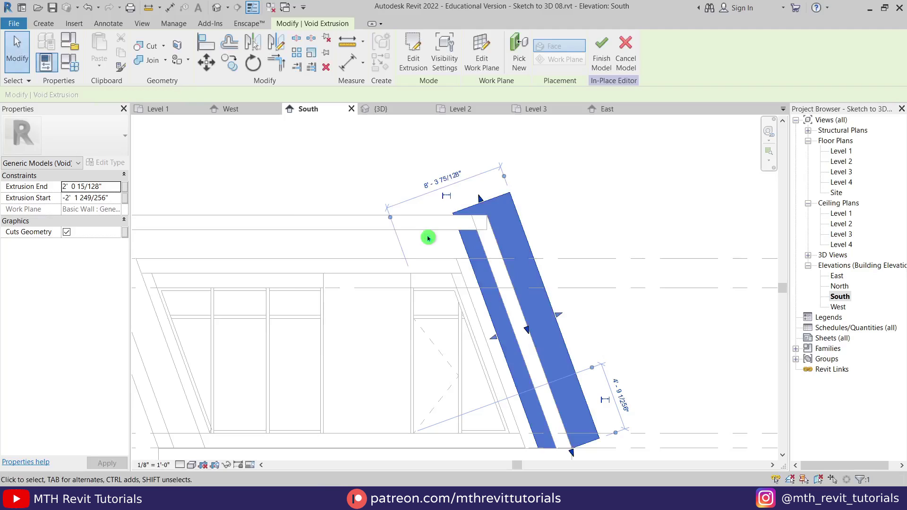
# - Copy the void horizontally across the building onto the slanted west wall
pyautogui.click(232, 66)
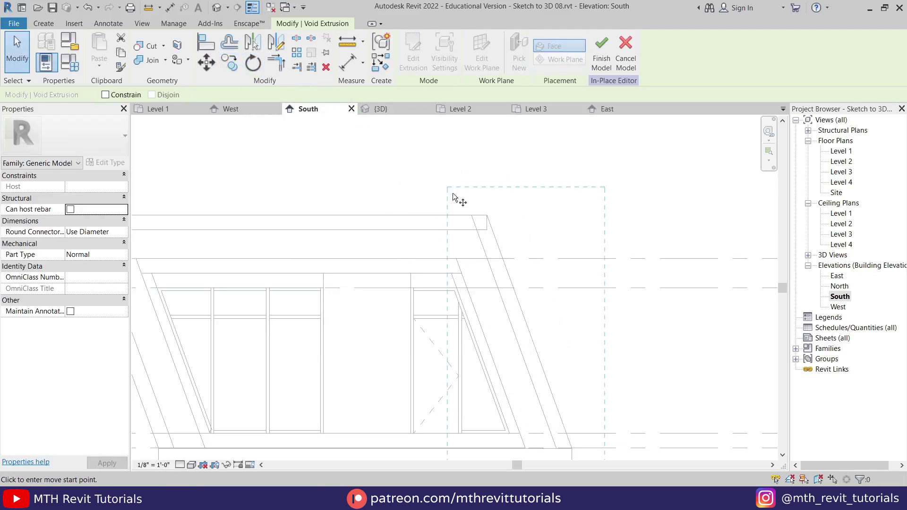
pyautogui.moveTo(266, 209); pyautogui.dragTo(475, 208, button='middle')
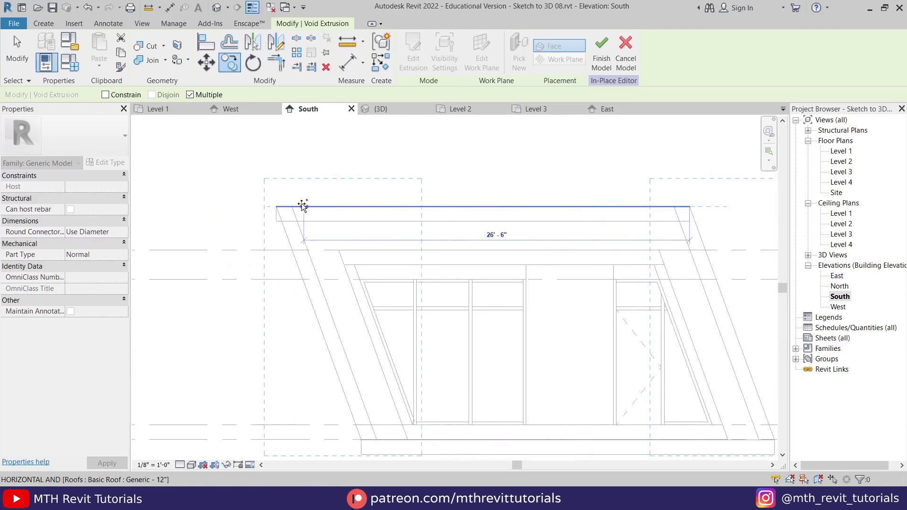
pyautogui.click(316, 211)
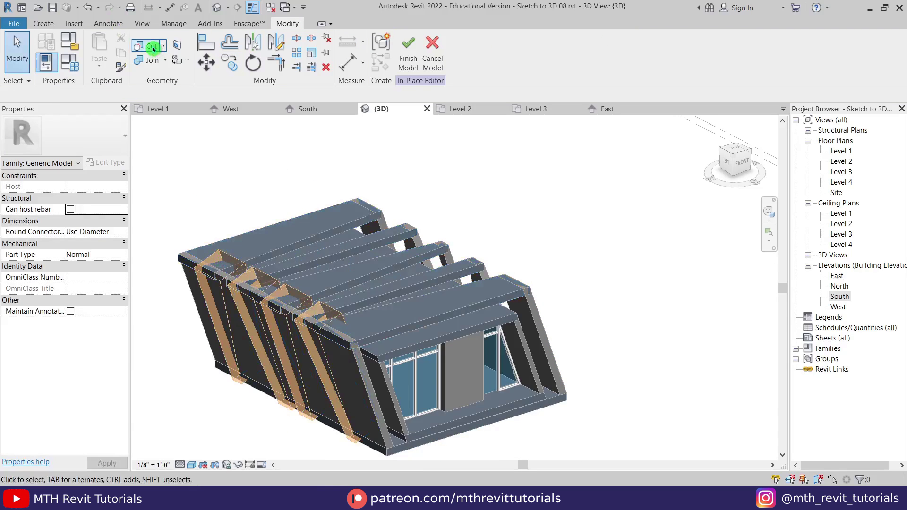
# - Cut the roof edge and the slanted west wall with the copied void
pyautogui.keyDown('shift'); pyautogui.moveTo(224, 216); pyautogui.dragTo(233, 255, button='middle'); pyautogui.keyUp('shift')
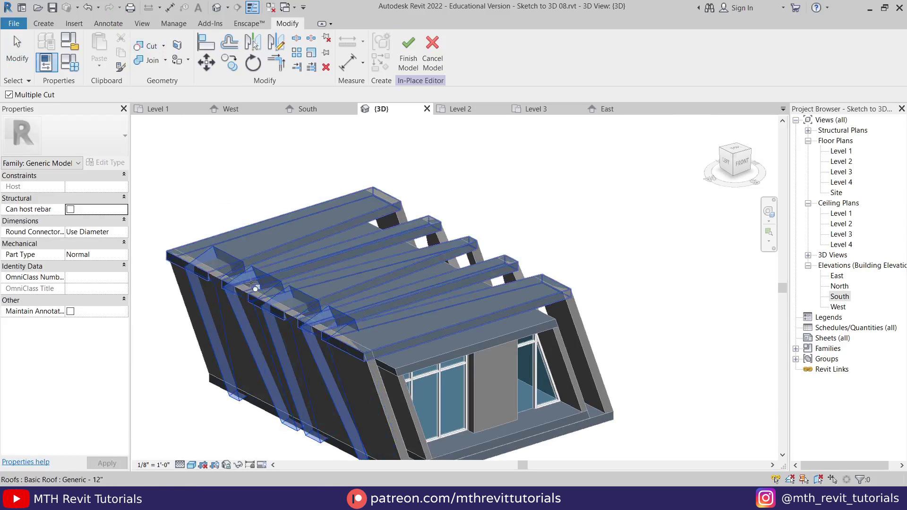
pyautogui.scroll(1, 395, 400)
pyautogui.press('Escape')
pyautogui.press('Escape')
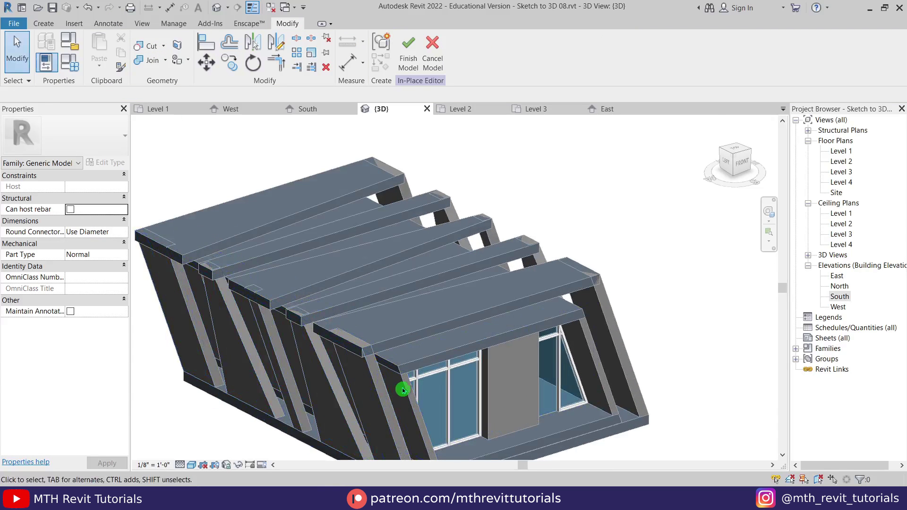
# - Open the copied west wall void's sketch for editing in a straight-on left view
pyautogui.scroll(-3, 348, 307)
pyautogui.keyDown('shift'); pyautogui.moveTo(378, 350); pyautogui.dragTo(527, 370, button='middle'); pyautogui.keyUp('shift')
pyautogui.scroll(5, 526, 354)
pyautogui.keyDown('shift'); pyautogui.moveTo(525, 338); pyautogui.dragTo(469, 290, button='middle'); pyautogui.keyUp('shift')
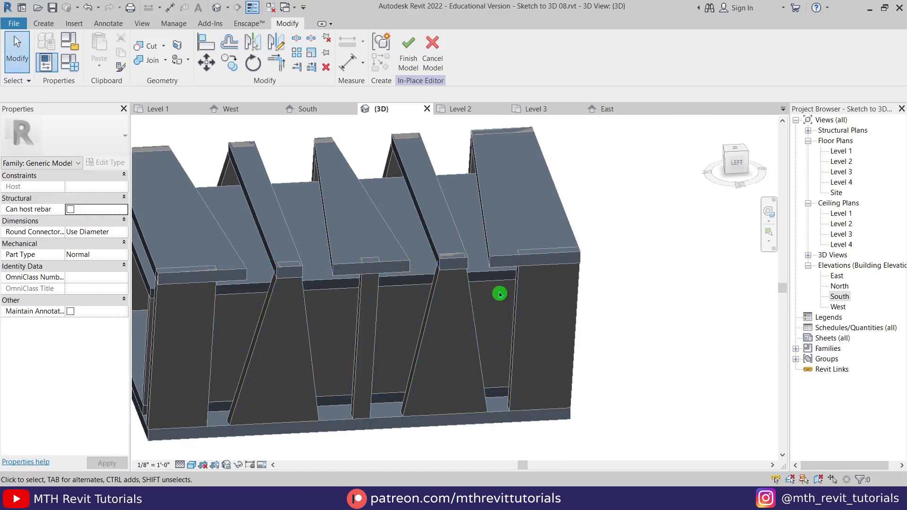
pyautogui.click(378, 313)
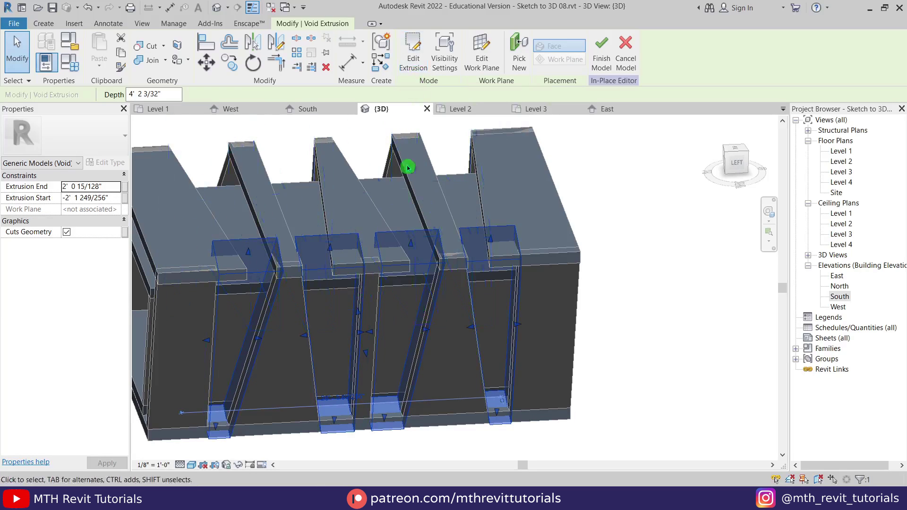
pyautogui.click(413, 54)
pyautogui.scroll(5, 478, 280)
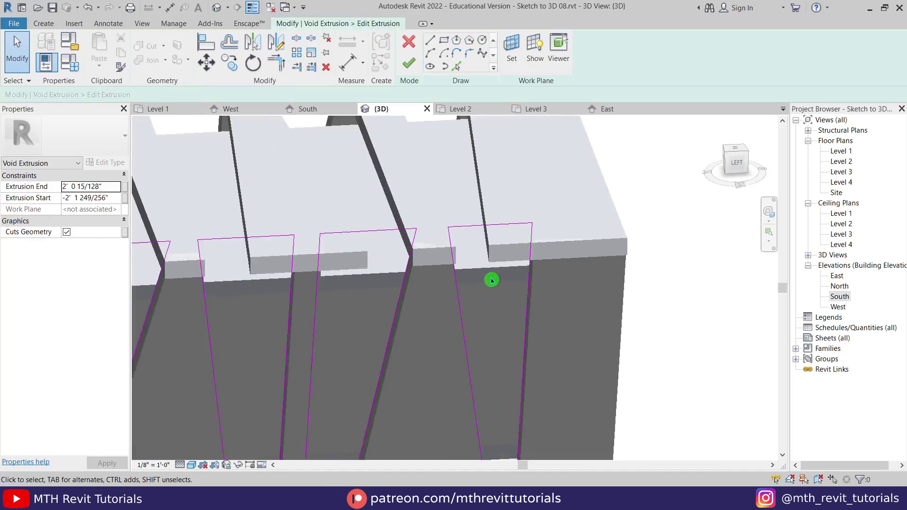
pyautogui.click(740, 162)
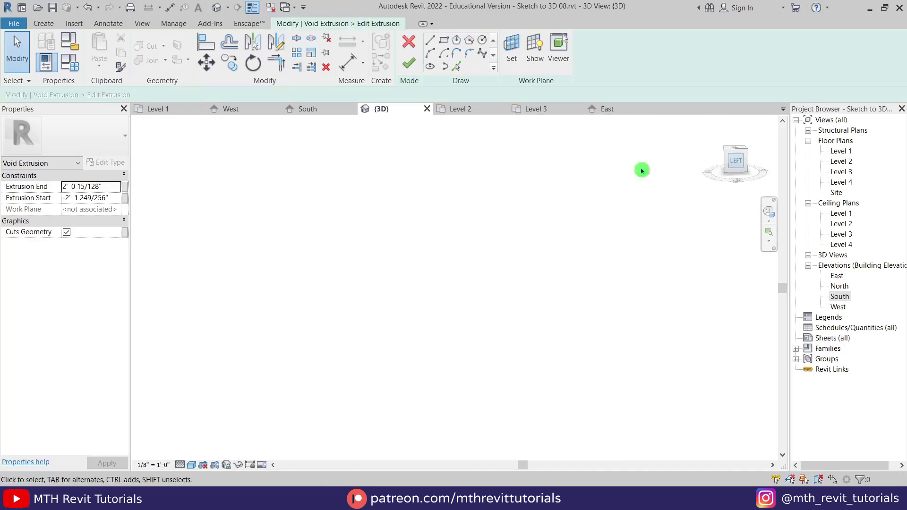
pyautogui.scroll(8, 516, 269)
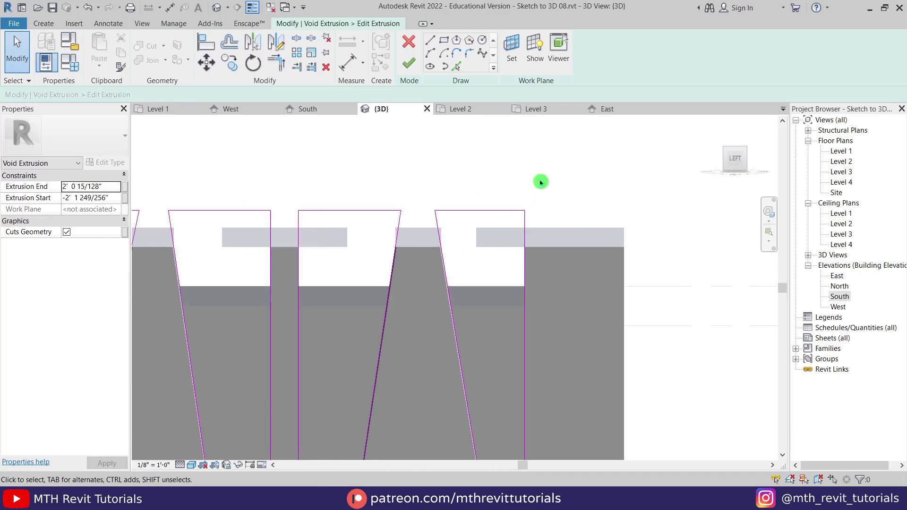
# - Move the vertical edges of the copied void's outlines onto the matching roof slot edges
pyautogui.moveTo(548, 191); pyautogui.dragTo(485, 233)
pyautogui.moveTo(526, 305)
pyautogui.mouseDown()
pyautogui.moveTo(523, 275)
pyautogui.moveTo(425, 273)
pyautogui.moveTo(410, 282)
pyautogui.mouseUp()
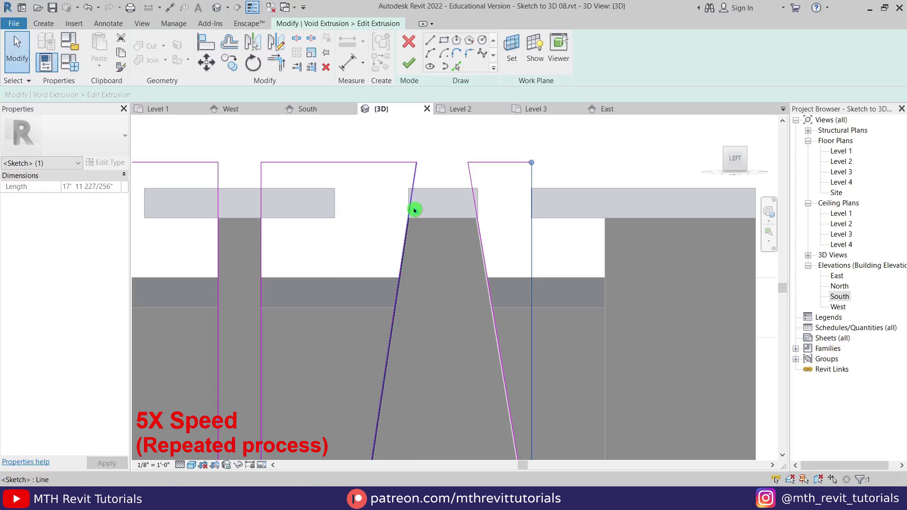
pyautogui.scroll(2, 403, 266)
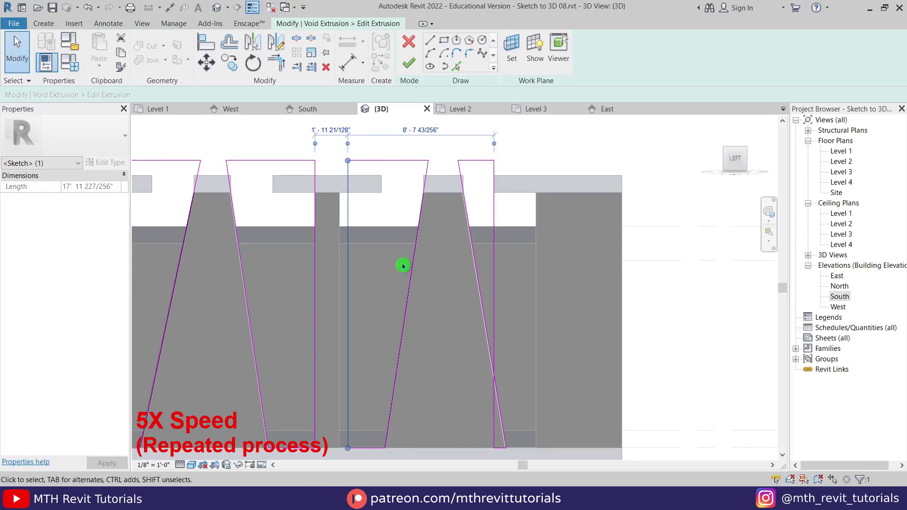
pyautogui.moveTo(268, 179); pyautogui.dragTo(402, 190, button='middle')
pyautogui.click(325, 212)
pyautogui.click(242, 234)
# - Adjust the lower end of an outline's edge and trim its bottom corner closed
pyautogui.scroll(-3, 334, 191)
pyautogui.click(362, 243)
pyautogui.click(298, 335)
pyautogui.moveTo(293, 353); pyautogui.dragTo(312, 370)
pyautogui.scroll(6, 298, 356)
pyautogui.hotkey('ctrl', 'z')
pyautogui.scroll(-2, 299, 355)
pyautogui.scroll(2, 295, 337)
pyautogui.press('t')
pyautogui.press('r')
pyautogui.click(307, 370)
pyautogui.press('Escape')
pyautogui.scroll(-7, 269, 397)
# - Move the lower end of the southernmost outline's slanted edge clear of its vertical side, trim the corner, and finish the sketch
pyautogui.click(409, 63)
pyautogui.scroll(5, 494, 402)
pyautogui.click(425, 414)
pyautogui.moveTo(424, 425); pyautogui.dragTo(393, 416)
pyautogui.press('t')
pyautogui.press('r')
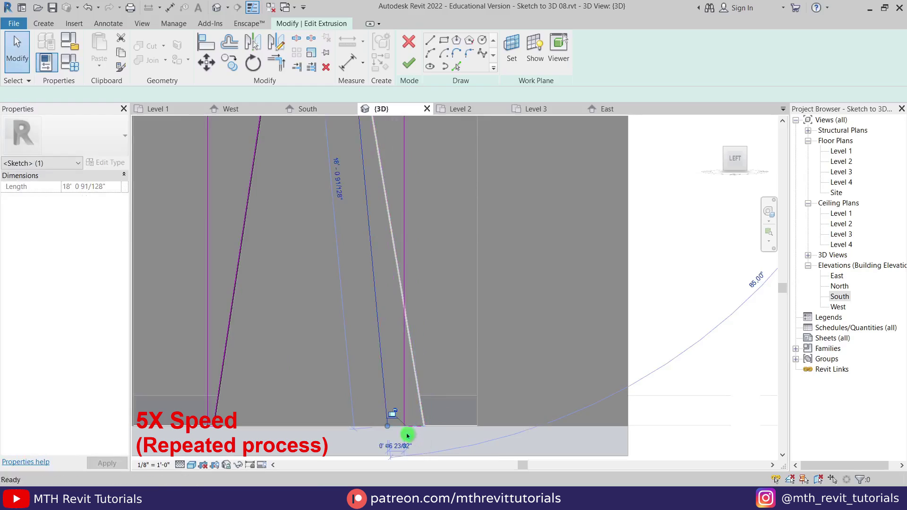
pyautogui.scroll(-5, 450, 411)
pyautogui.scroll(1, 216, 345)
pyautogui.click(409, 64)
pyautogui.press('Escape')
# - Start a void extrusion in the South elevation with the roof's front face as its work plane
pyautogui.keyDown('shift'); pyautogui.moveTo(512, 279); pyautogui.dragTo(704, 359, button='middle'); pyautogui.keyUp('shift')
pyautogui.doubleClick(839, 296)
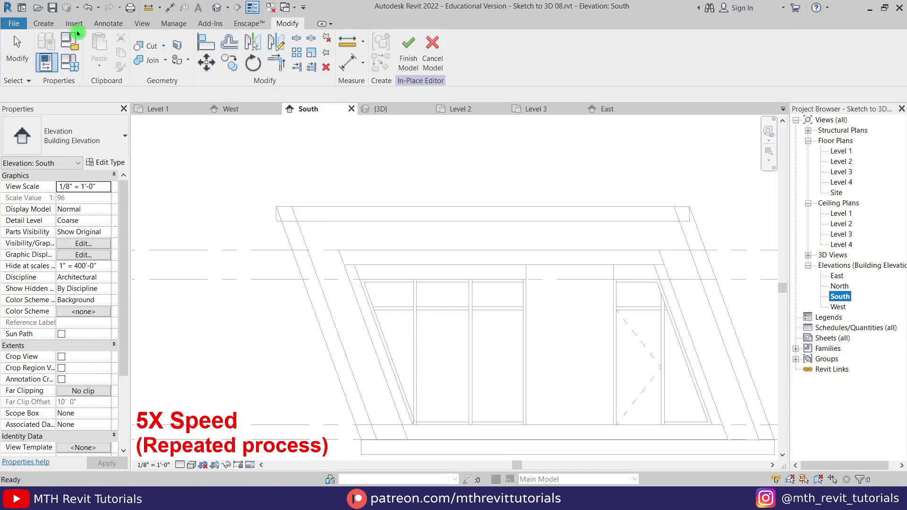
pyautogui.click(44, 23)
pyautogui.scroll(3, 269, 203)
pyautogui.click(230, 61)
pyautogui.click(246, 87)
pyautogui.click(393, 338)
pyautogui.click(369, 235)
# - Sketch a closed slanted strip along the west wall's outer face from roof to floor and finish it as a 1' void extrusion
pyautogui.click(456, 66)
pyautogui.click(310, 266)
pyautogui.click(430, 40)
pyautogui.click(286, 209)
pyautogui.click(317, 210)
pyautogui.scroll(-2, 317, 209)
pyautogui.click(348, 237)
pyautogui.scroll(-3, 330, 240)
pyautogui.click(408, 63)
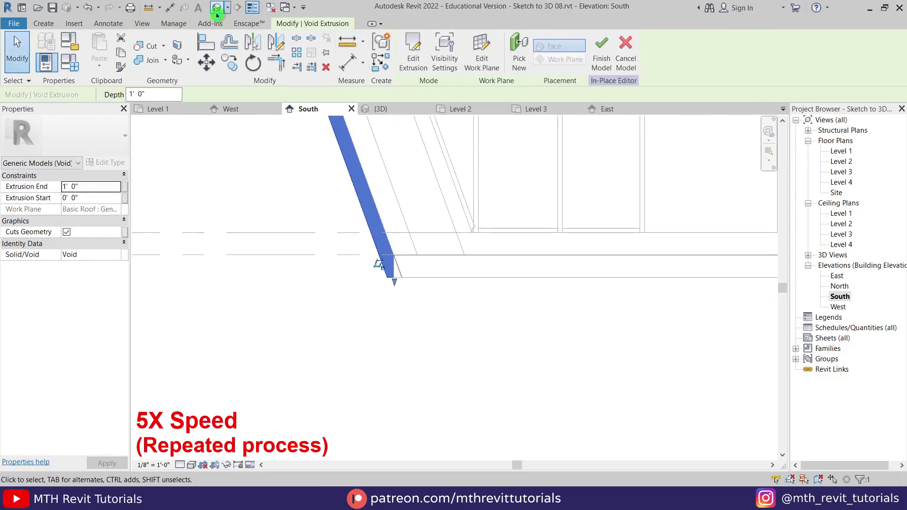
# - Stretch the slanted strip void in both directions along the length of the building in 3D
pyautogui.click(216, 7)
pyautogui.scroll(3, 369, 246)
pyautogui.click(537, 335)
pyautogui.moveTo(545, 340); pyautogui.dragTo(571, 341)
pyautogui.scroll(-3, 527, 333)
pyautogui.moveTo(524, 333); pyautogui.dragTo(325, 335)
# - Cut the roof edge projecting beyond the slanted west wall with the strip void
pyautogui.click(147, 46)
pyautogui.scroll(6, 288, 229)
pyautogui.click(368, 371)
pyautogui.click(360, 285)
pyautogui.press('Escape')
# - Finish the in-place model containing the wall and roof voids
pyautogui.scroll(-4, 360, 285)
pyautogui.keyDown('shift'); pyautogui.moveTo(662, 330); pyautogui.dragTo(537, 357, button='middle'); pyautogui.keyUp('shift')
pyautogui.scroll(-2, 470, 351)
pyautogui.click(410, 61)
pyautogui.scroll(3, 519, 331)
pyautogui.keyDown('shift'); pyautogui.moveTo(614, 340); pyautogui.dragTo(387, 254, button='middle'); pyautogui.keyUp('shift')
pyautogui.scroll(-4, 557, 348)
pyautogui.scroll(3, 486, 312)
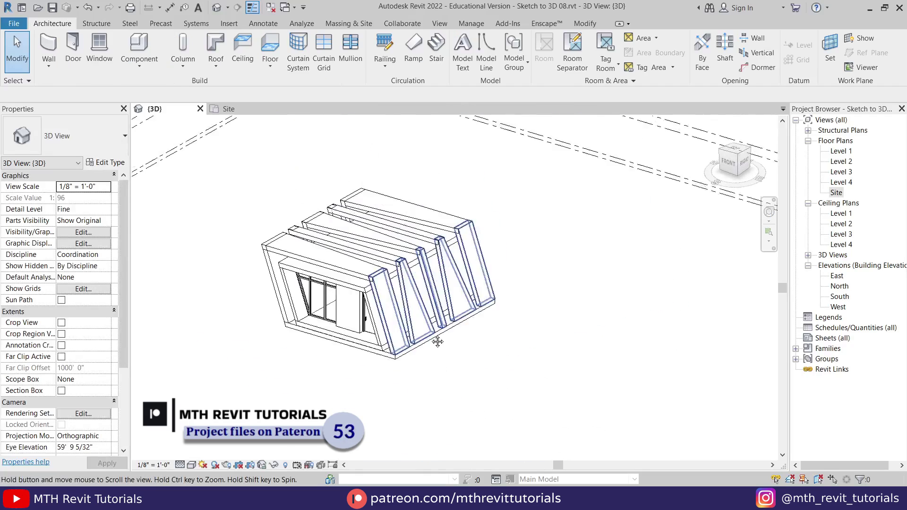
# - Select the whole building and mirror a copy of it about a horizontal axis along its north edge in the top view
pyautogui.scroll(-2, 461, 377)
pyautogui.moveTo(450, 323); pyautogui.dragTo(579, 432)
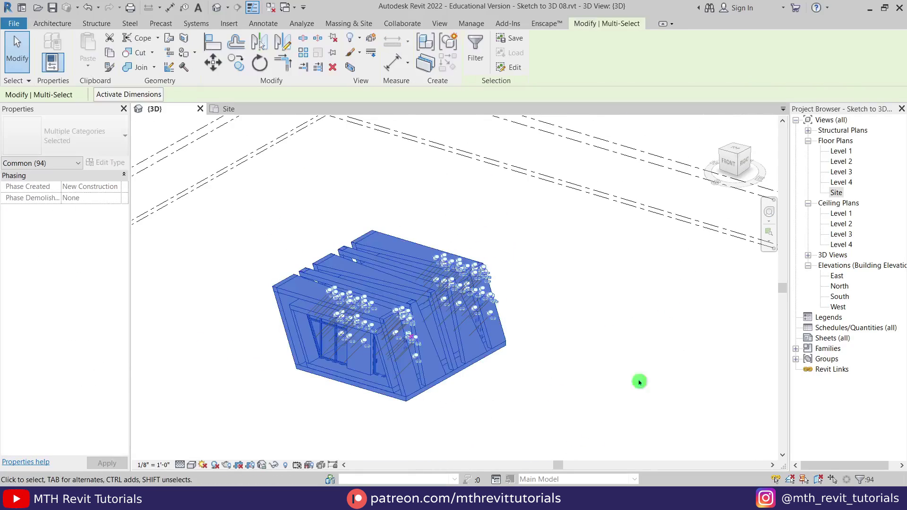
pyautogui.click(734, 150)
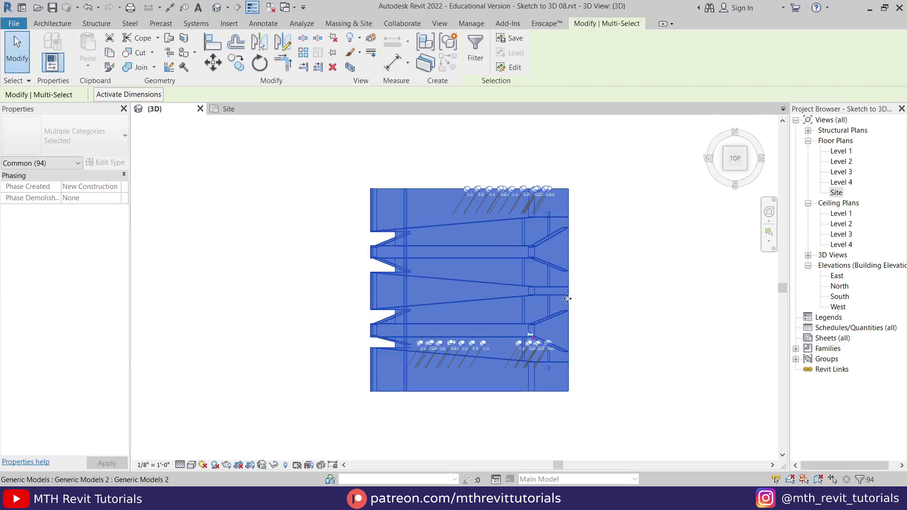
pyautogui.moveTo(478, 211); pyautogui.dragTo(406, 243, button='middle')
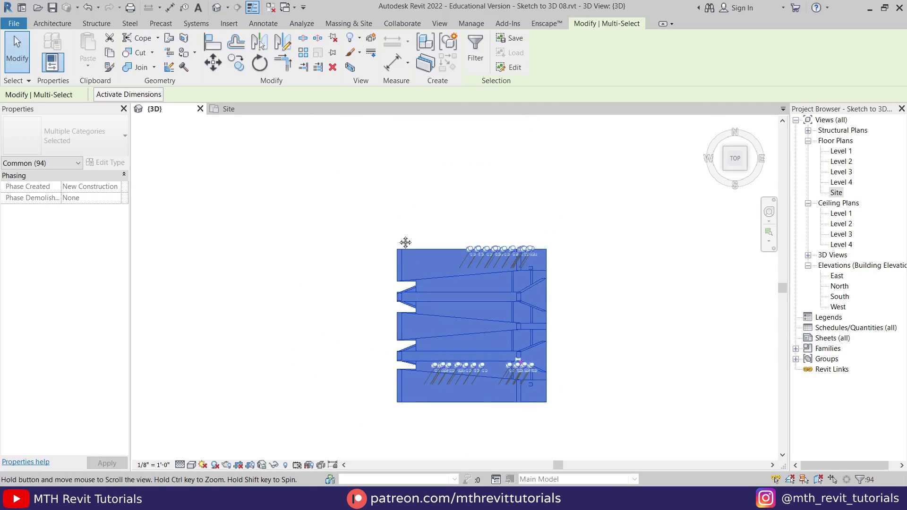
pyautogui.click(284, 43)
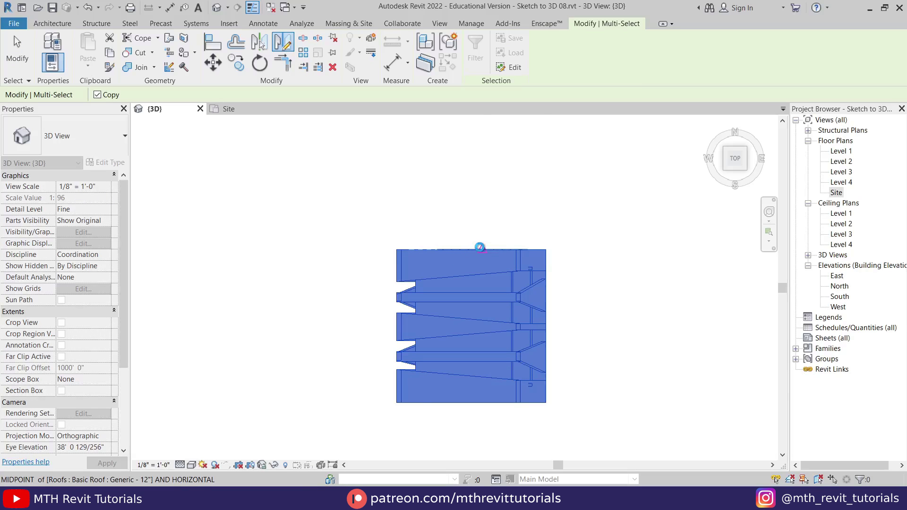
pyautogui.click(480, 248)
pyautogui.click(644, 327)
pyautogui.scroll(-3, 590, 378)
pyautogui.keyDown('shift'); pyautogui.moveTo(601, 391); pyautogui.dragTo(525, 154, button='middle'); pyautogui.keyUp('shift')
pyautogui.scroll(3, 519, 307)
pyautogui.moveTo(575, 391)
pyautogui.mouseDown(button='middle')
pyautogui.moveTo(575, 427)
pyautogui.moveTo(555, 400)
pyautogui.moveTo(446, 391)
pyautogui.moveTo(658, 366)
pyautogui.moveTo(593, 344)
pyautogui.moveTo(547, 380)
pyautogui.moveTo(522, 431)
pyautogui.moveTo(593, 449)
pyautogui.moveTo(562, 453)
pyautogui.moveTo(512, 432)
pyautogui.moveTo(562, 442)
pyautogui.moveTo(491, 414)
pyautogui.moveTo(587, 403)
pyautogui.mouseUp(button='middle')
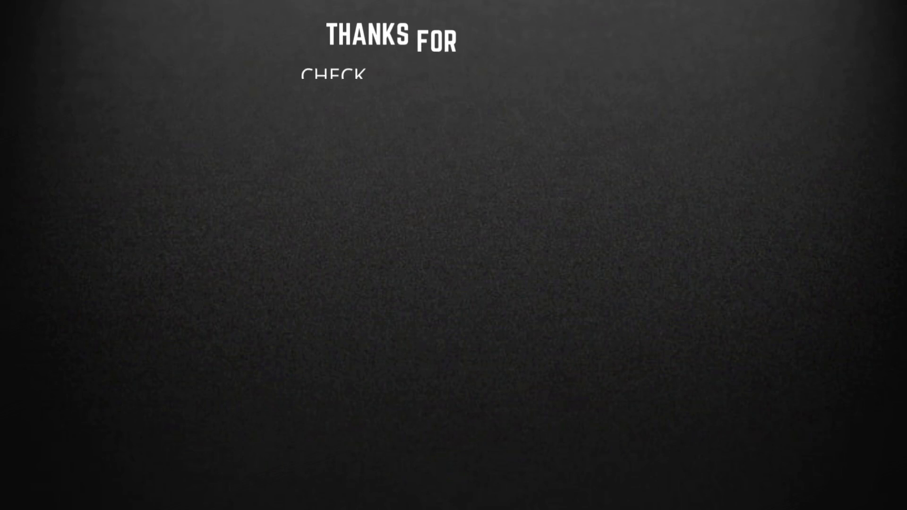